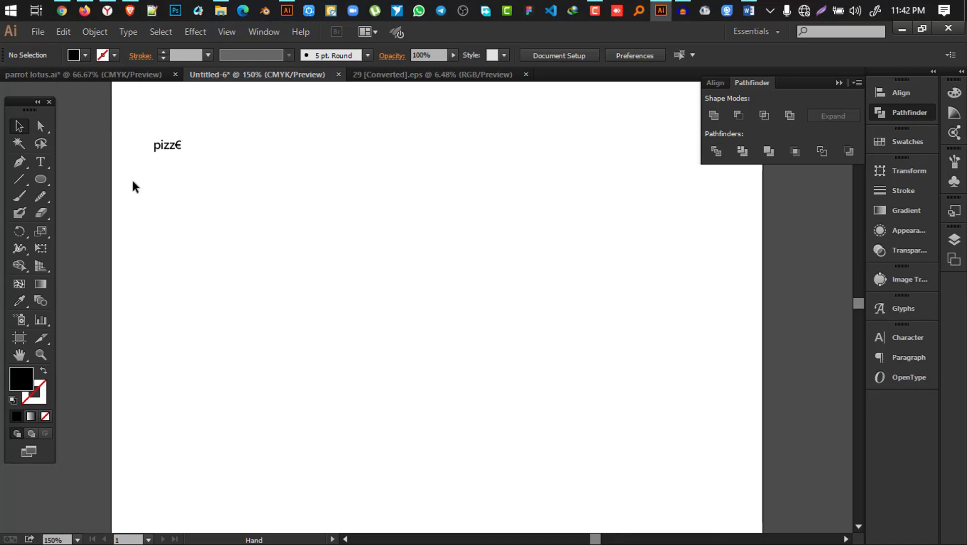
Step: Draw a tall vertical ellipse about 117 pt wide near the middle of the artboard and fill it with medium brown
click(41, 179)
mouse_move(336, 179)
mouse_down()
mouse_move(419, 384)
mouse_move(460, 350)
mouse_move(452, 376)
mouse_move(460, 375)
mouse_up()
click(19, 125)
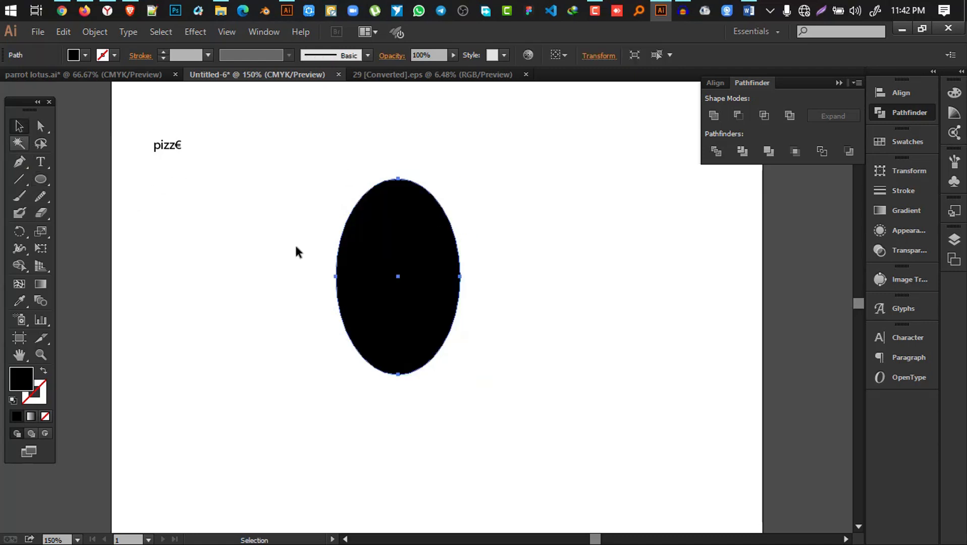
click(85, 54)
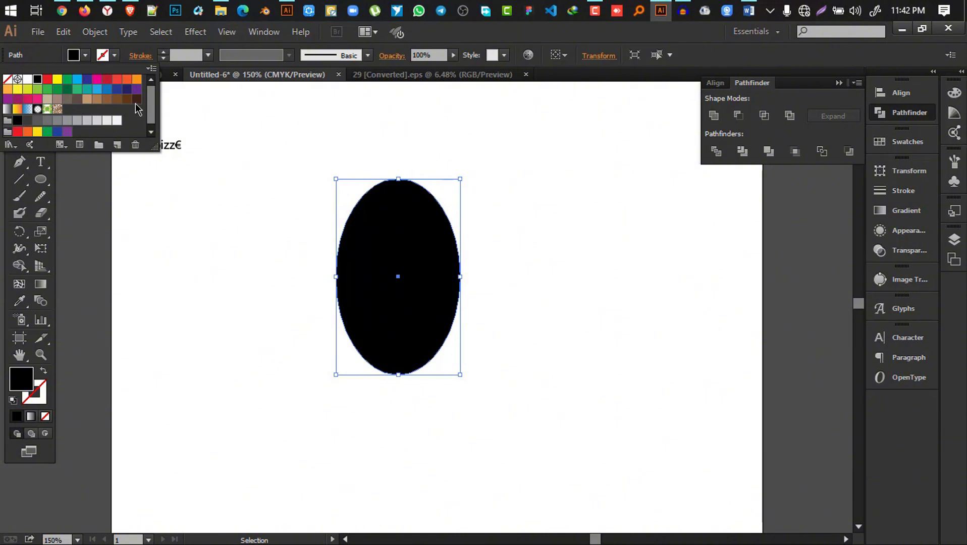
click(136, 100)
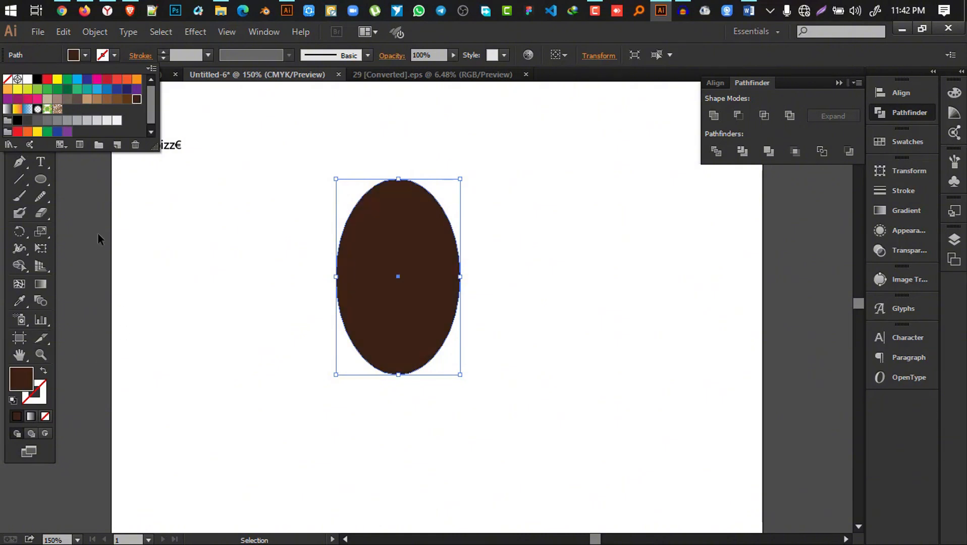
click(107, 100)
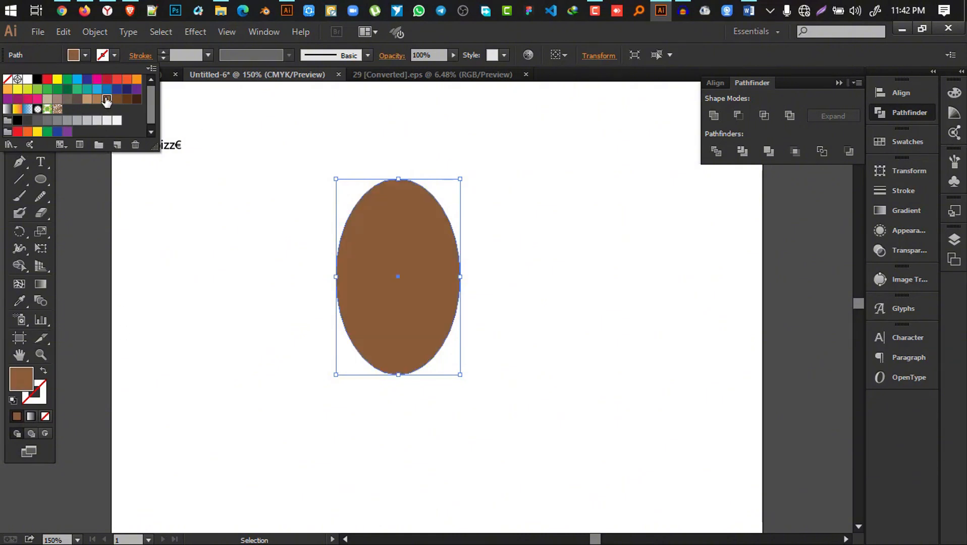
Step: Swap the ellipse's brown fill to its stroke, leaving no fill, and set the stroke weight to 8 pt
click(41, 371)
click(44, 370)
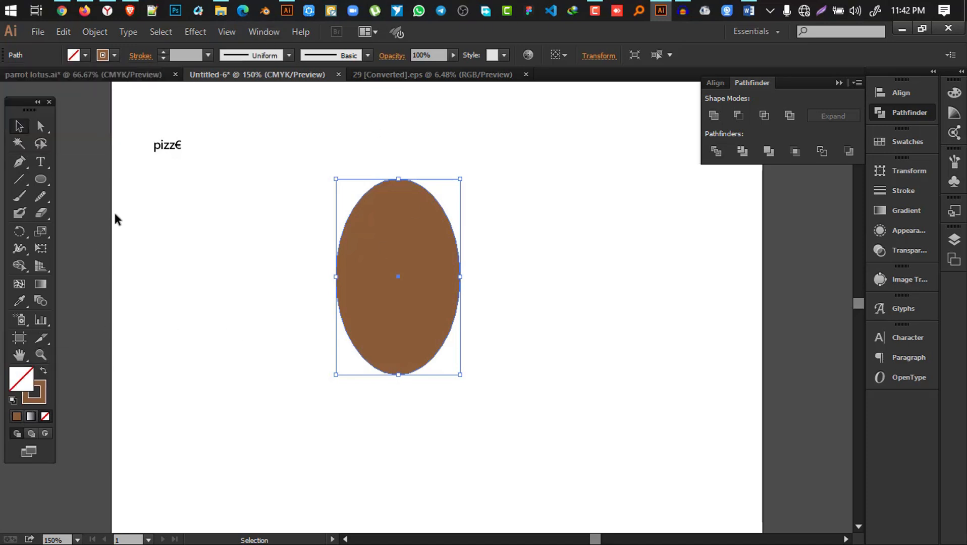
click(162, 52)
click(163, 52)
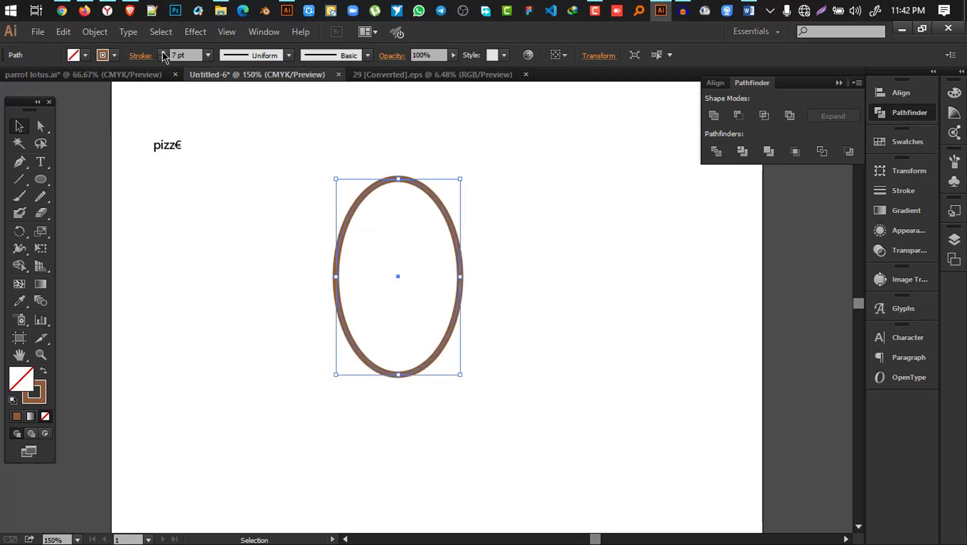
click(163, 52)
click(626, 263)
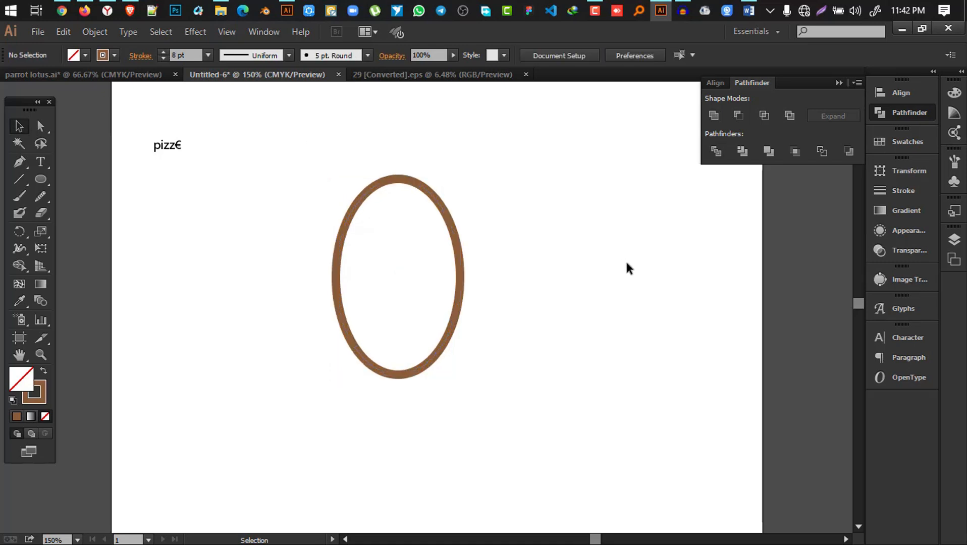
Step: Shorten the ellipse slightly from its lower edge and raise its top anchor point about 28 pt to form an egg shape
click(449, 347)
drag(399, 377, 397, 362)
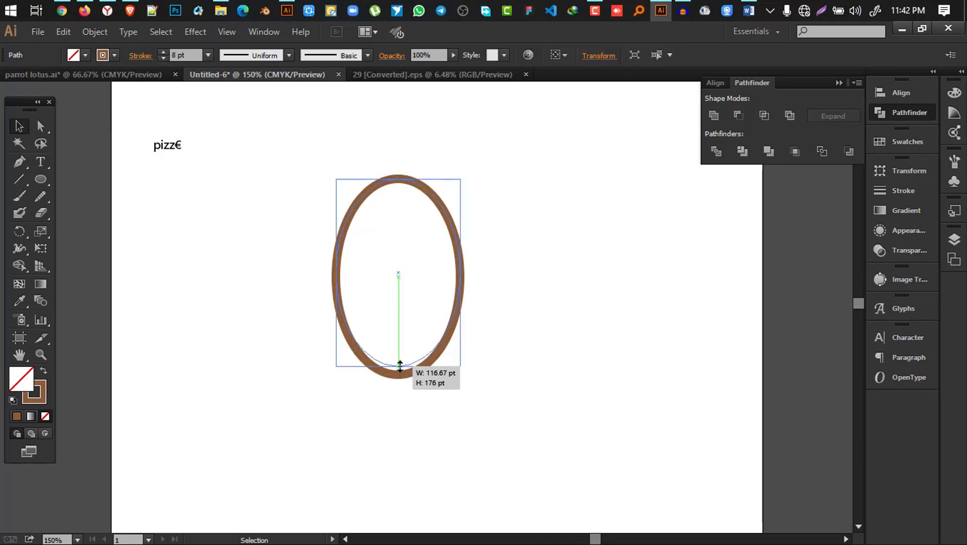
click(524, 351)
key(a)
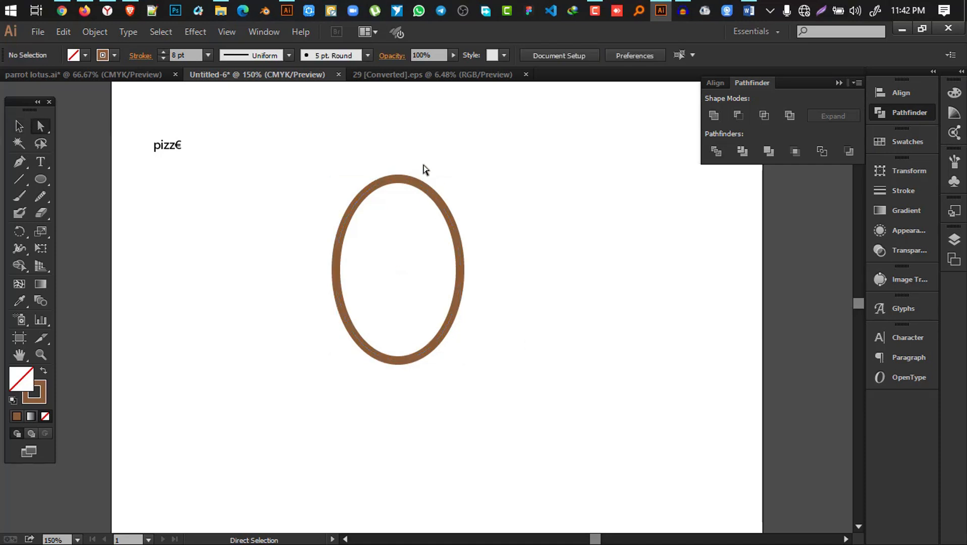
drag(398, 178, 400, 150)
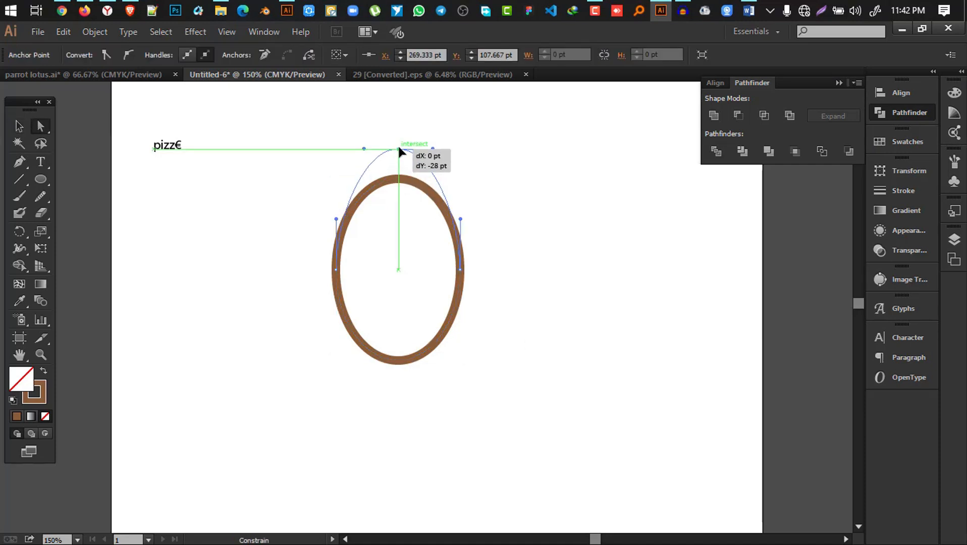
click(468, 228)
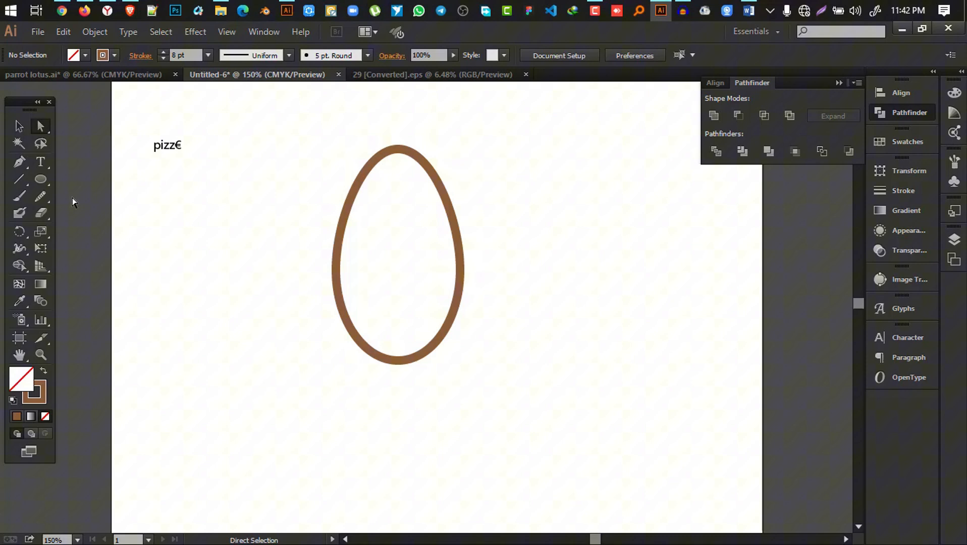
Step: Reduce the egg outline's height slightly by raising its lower edge
click(18, 126)
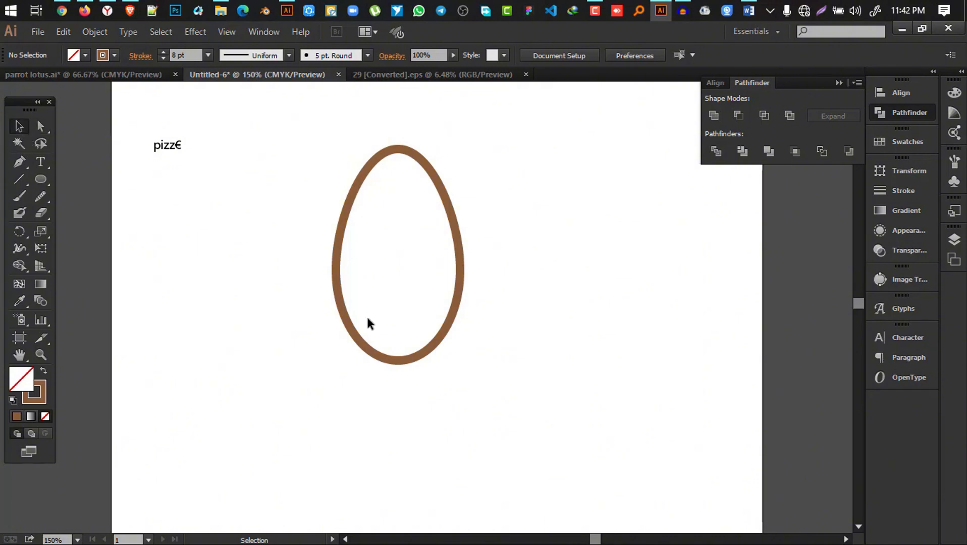
click(412, 361)
drag(402, 363, 404, 342)
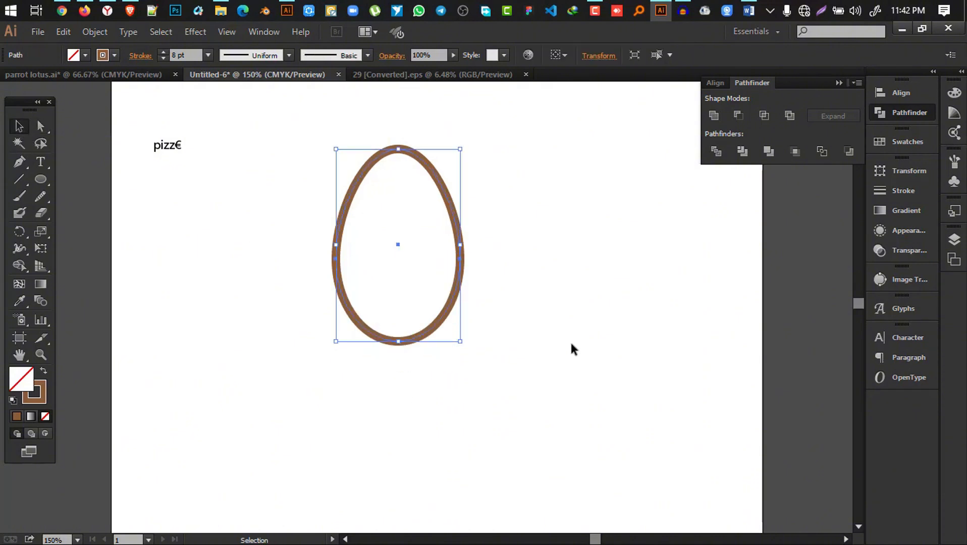
click(570, 344)
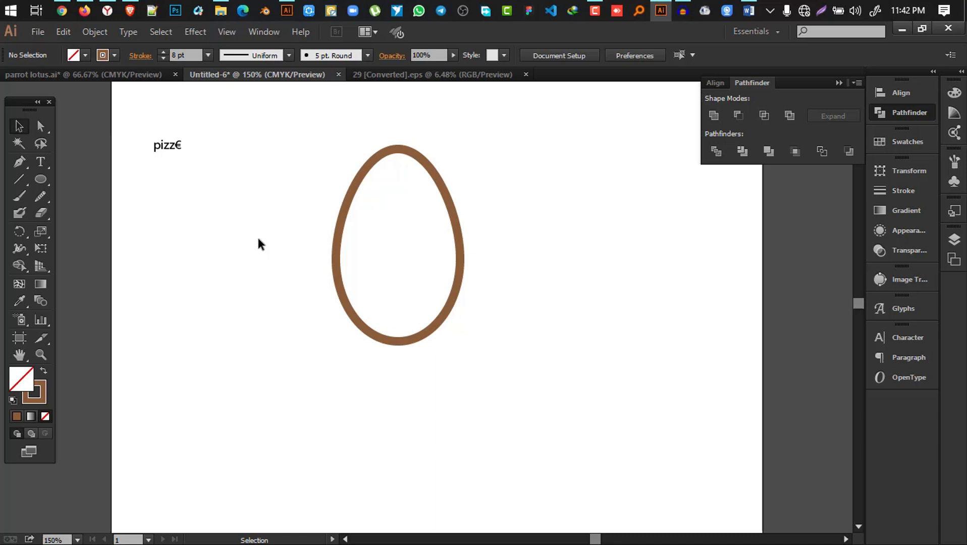
Step: Draw a small circle inside the lower half of the egg and swap its brown stroke to a solid fill
click(40, 180)
drag(391, 247, 426, 281)
click(18, 126)
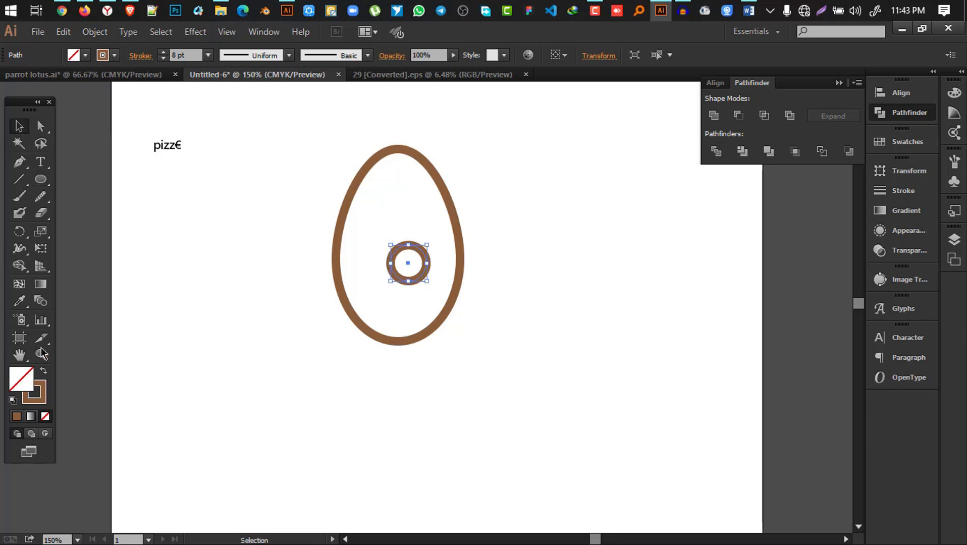
click(42, 371)
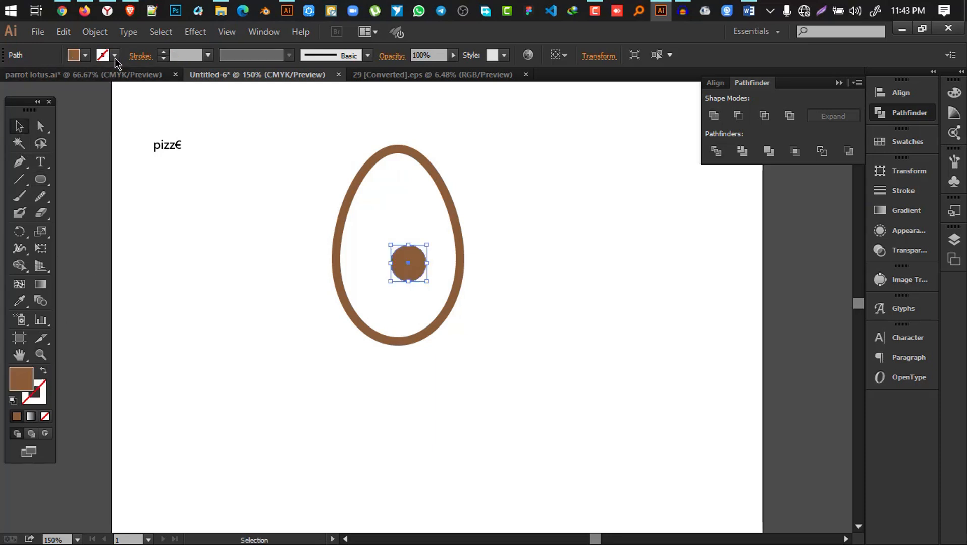
Step: Fill the small yolk circle with the light orange swatch
click(85, 56)
click(87, 99)
click(57, 81)
click(28, 90)
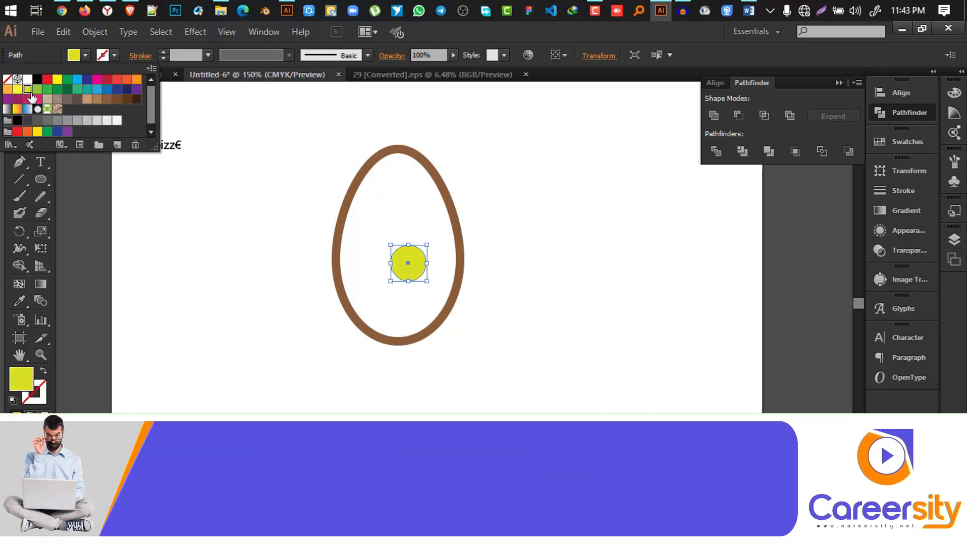
click(18, 90)
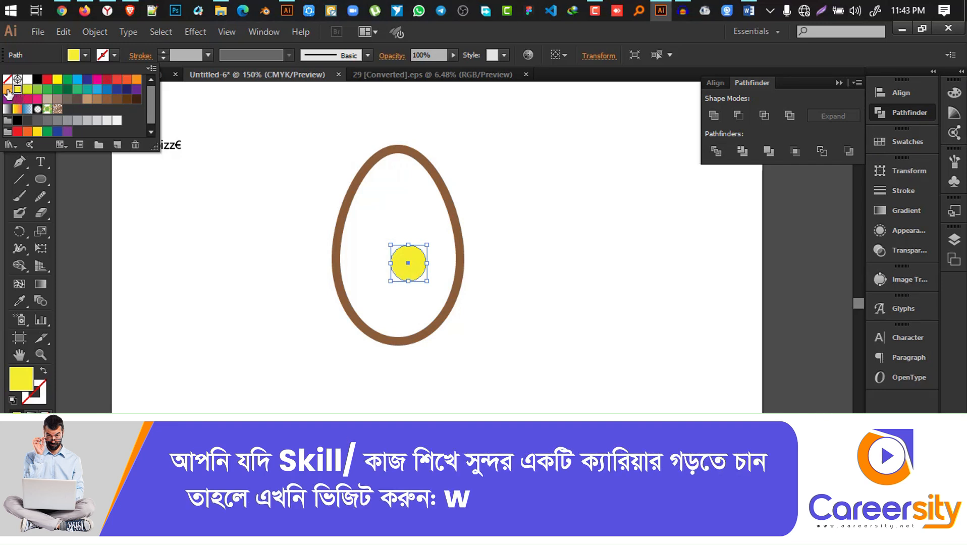
click(8, 90)
click(573, 322)
Step: Enlarge the orange yolk circle and centre it horizontally inside the egg
scroll(408, 258, up, 2)
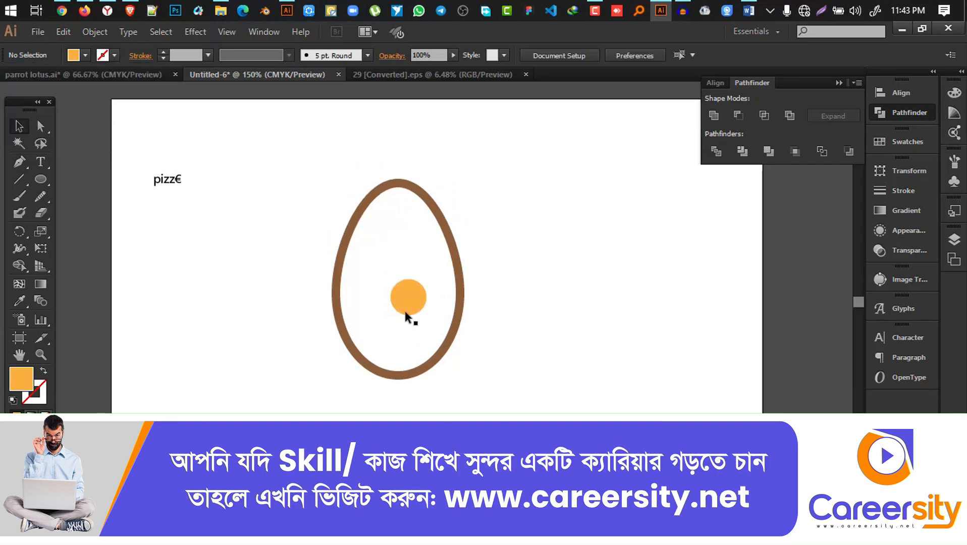
scroll(407, 316, up, 2)
drag(415, 284, 451, 263)
click(588, 288)
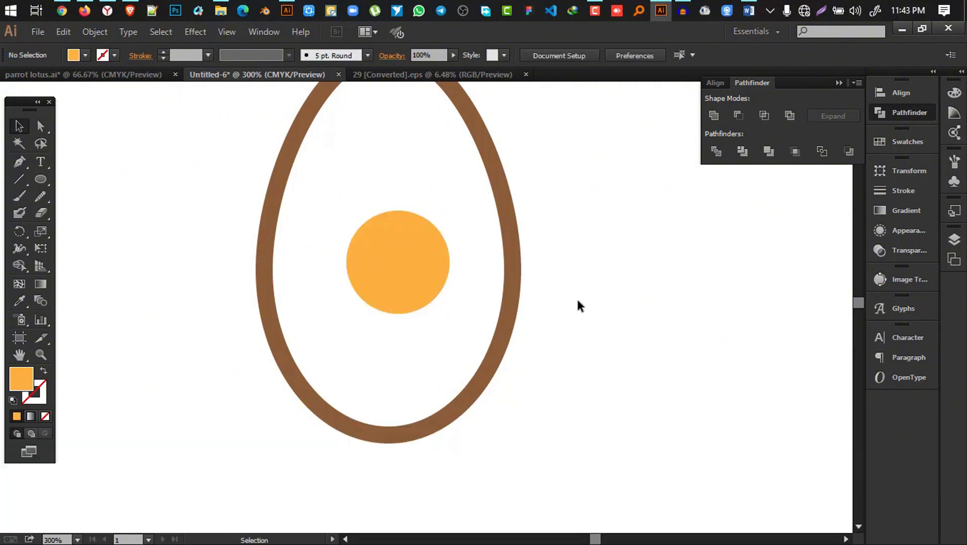
drag(386, 246, 378, 246)
scroll(478, 265, up, 2)
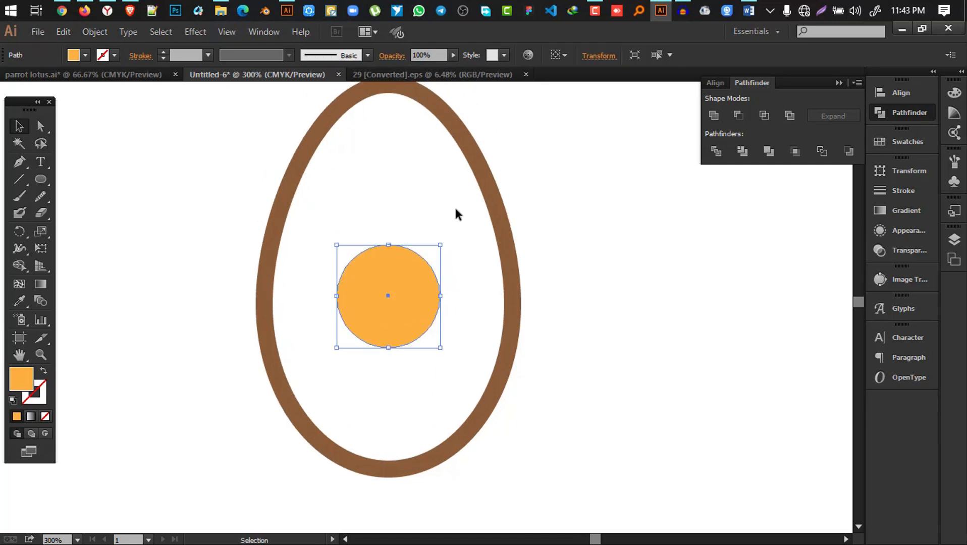
Step: Check the reference logo in 29 [Converted].eps and apply dark maroon #330000 as the fill of the egg shape
click(418, 75)
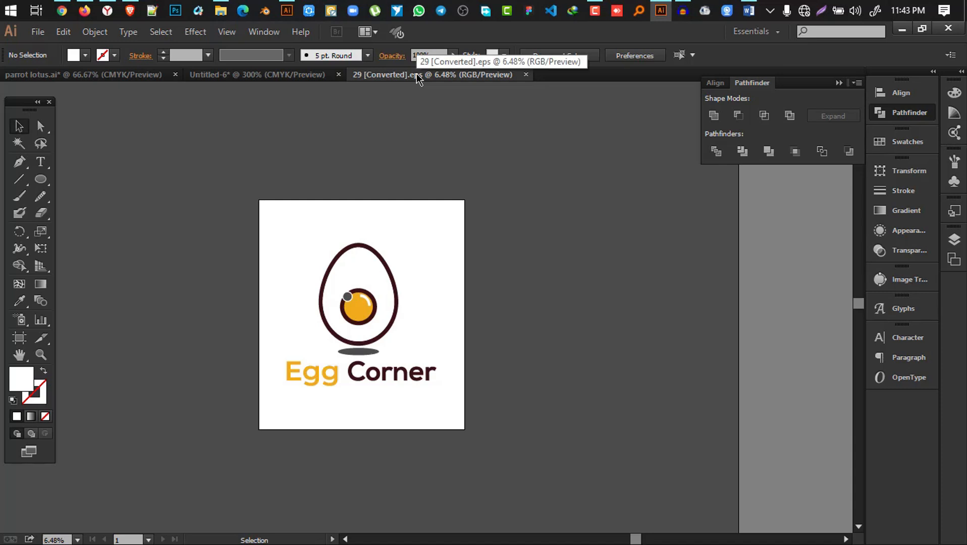
click(315, 77)
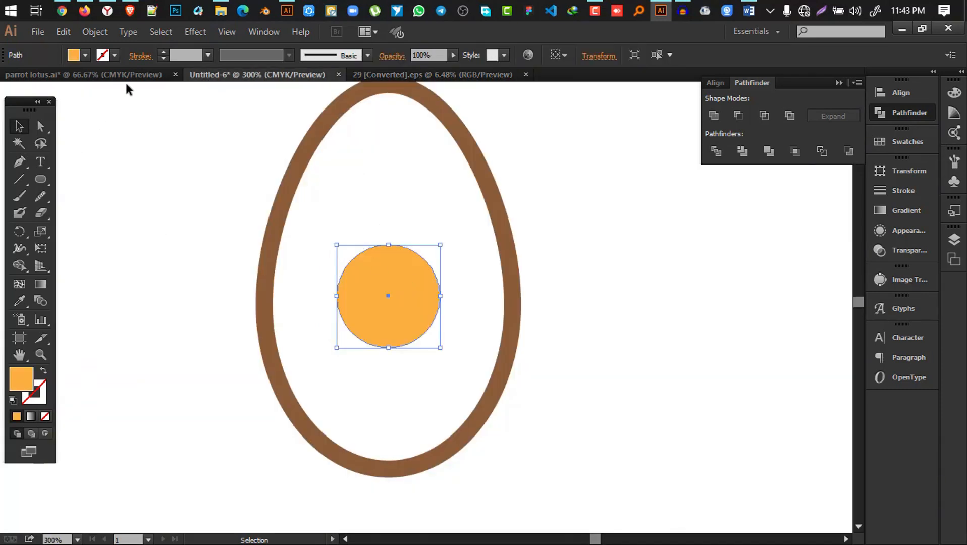
click(316, 131)
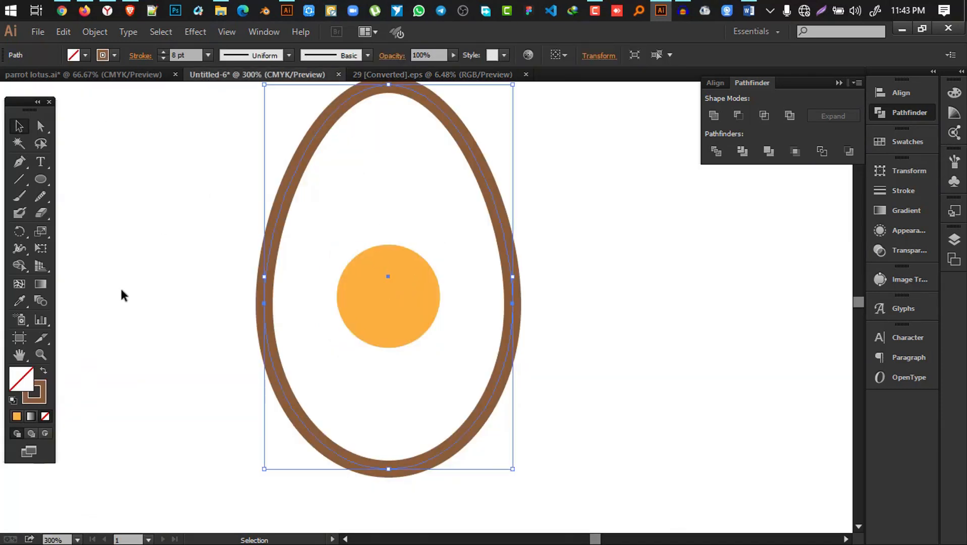
click(113, 57)
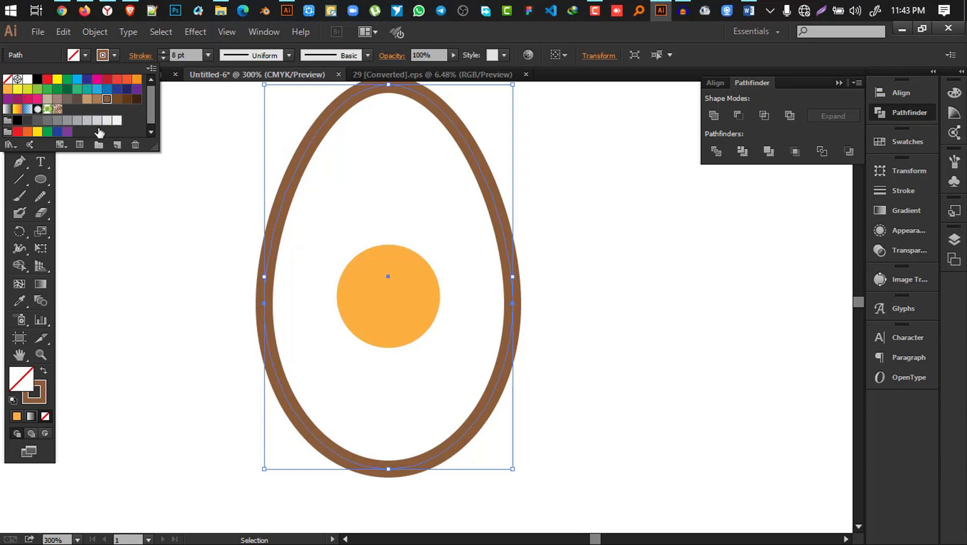
double_click(43, 390)
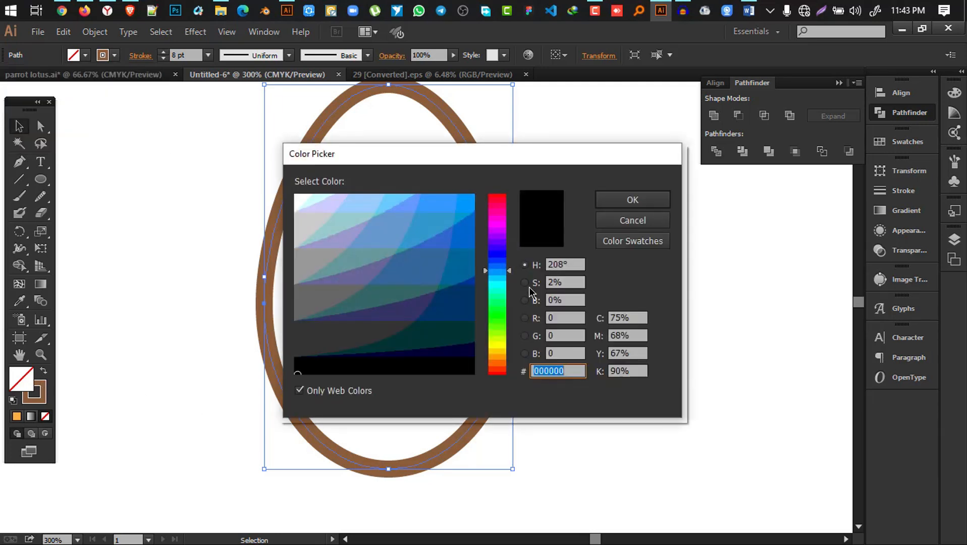
mouse_move(492, 284)
mouse_down()
mouse_move(503, 369)
mouse_move(499, 363)
mouse_up()
click(473, 348)
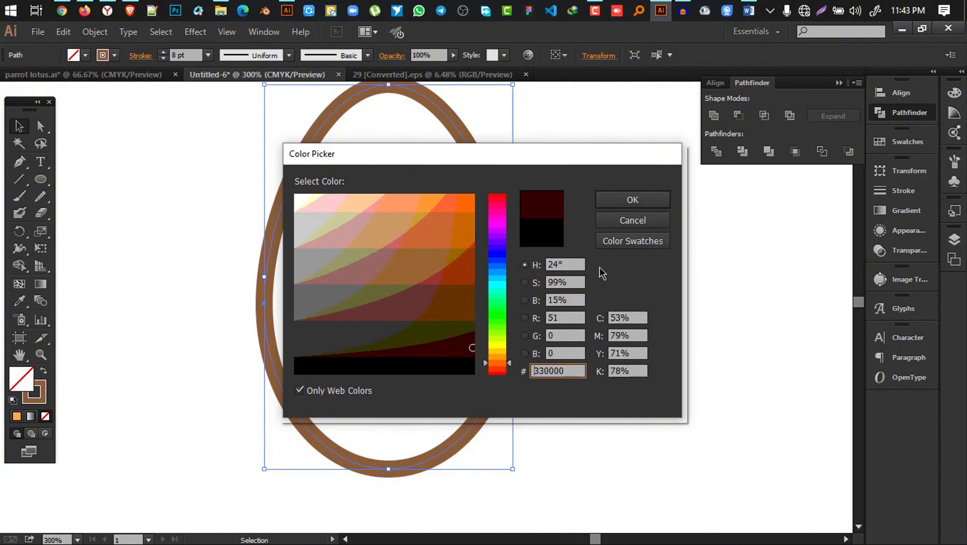
click(656, 199)
click(641, 241)
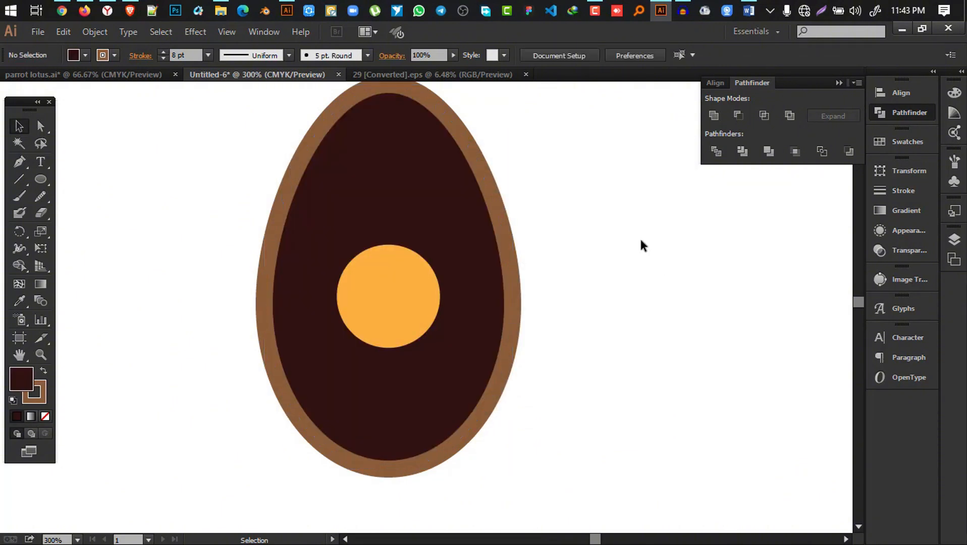
Step: Replace the egg's brown stroke with its dark maroon fill colour, leaving no fill, and set the stroke weight to 10 pt
click(326, 214)
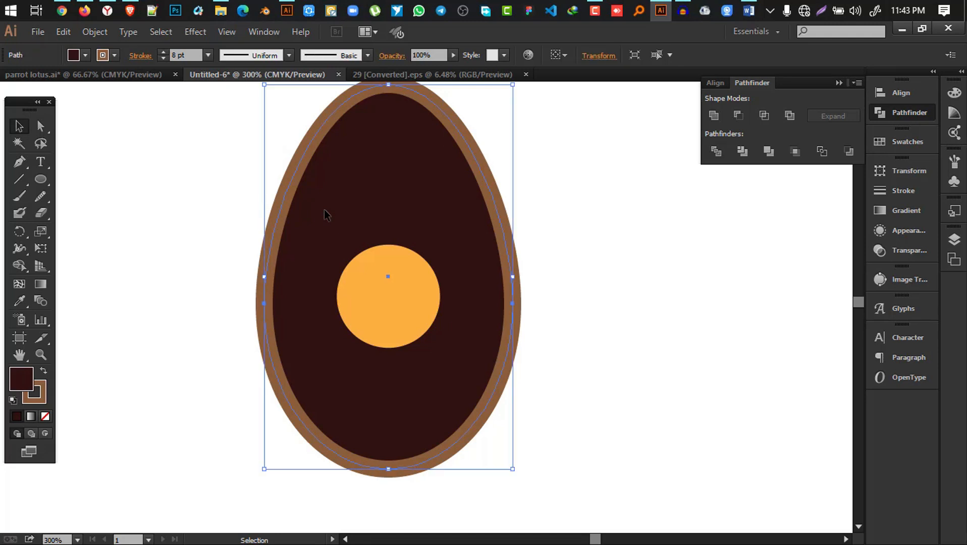
click(42, 389)
click(45, 416)
click(43, 371)
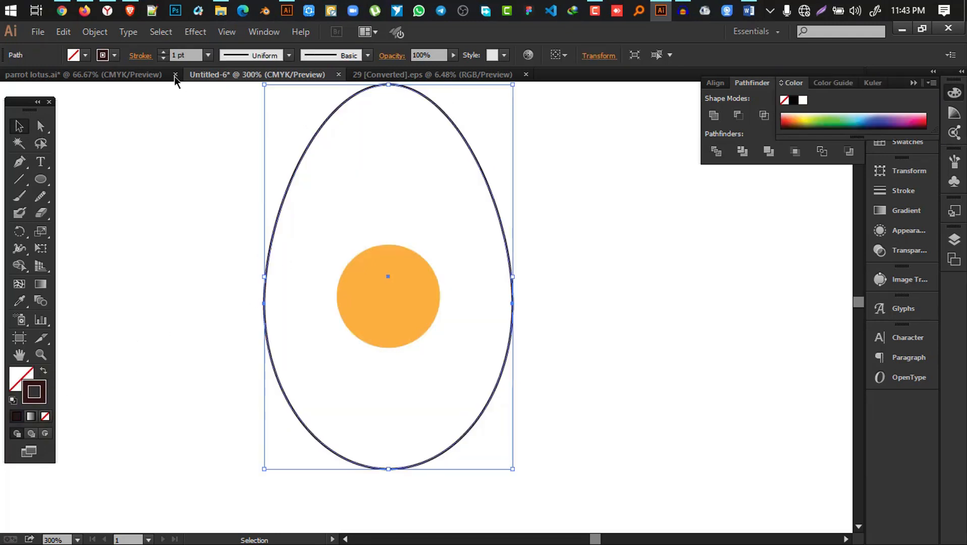
shift+click(163, 52)
click(195, 169)
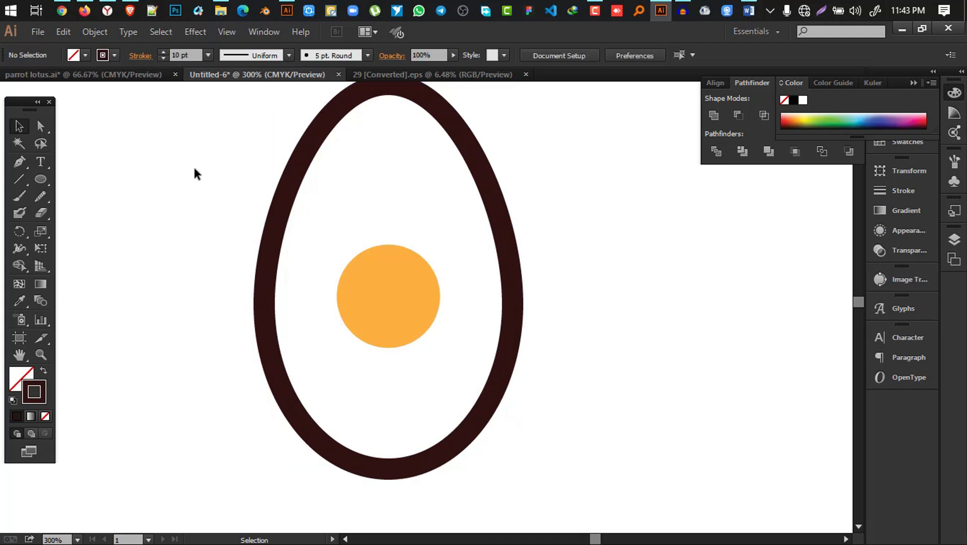
Step: Apply only the egg outline's dark maroon colour to the yolk circle's stroke with the Eyedropper, keeping the orange fill
click(495, 191)
click(390, 283)
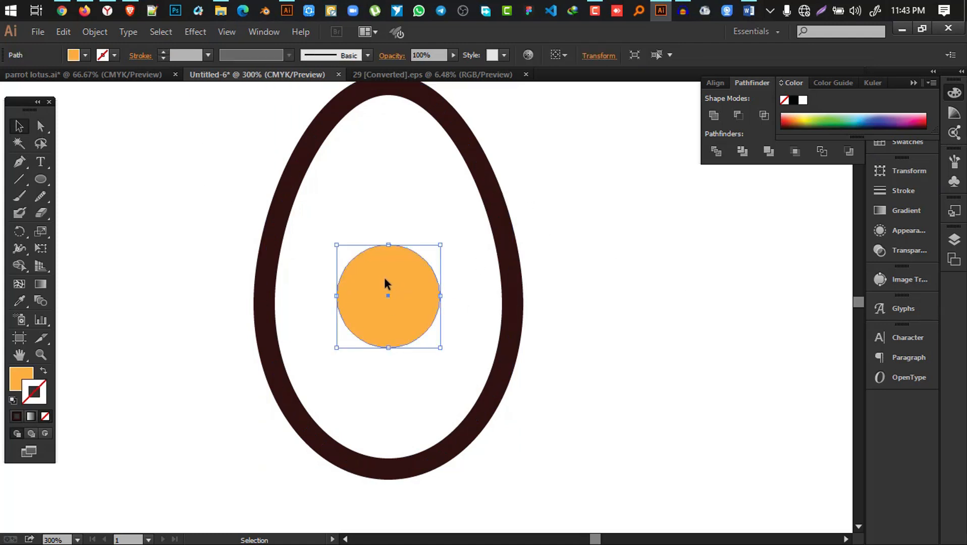
click(19, 301)
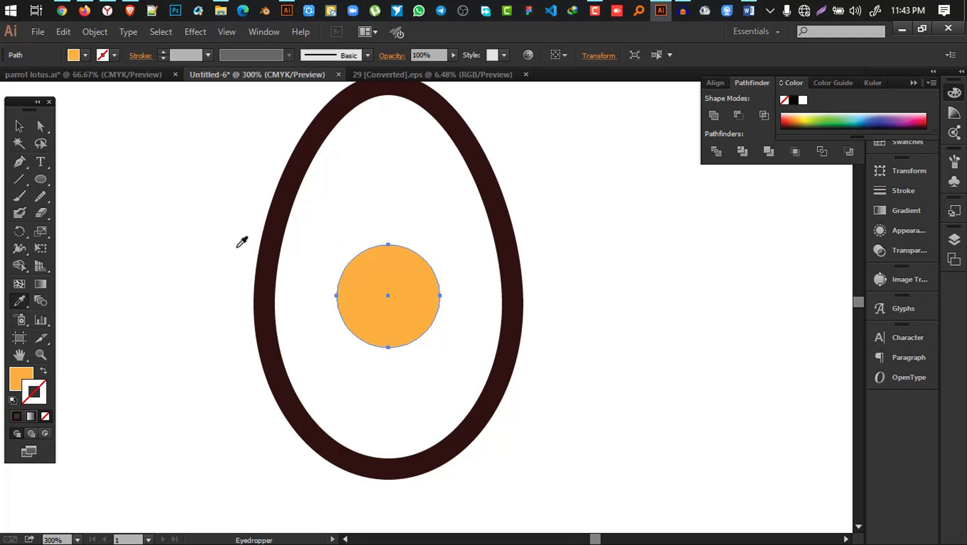
click(284, 200)
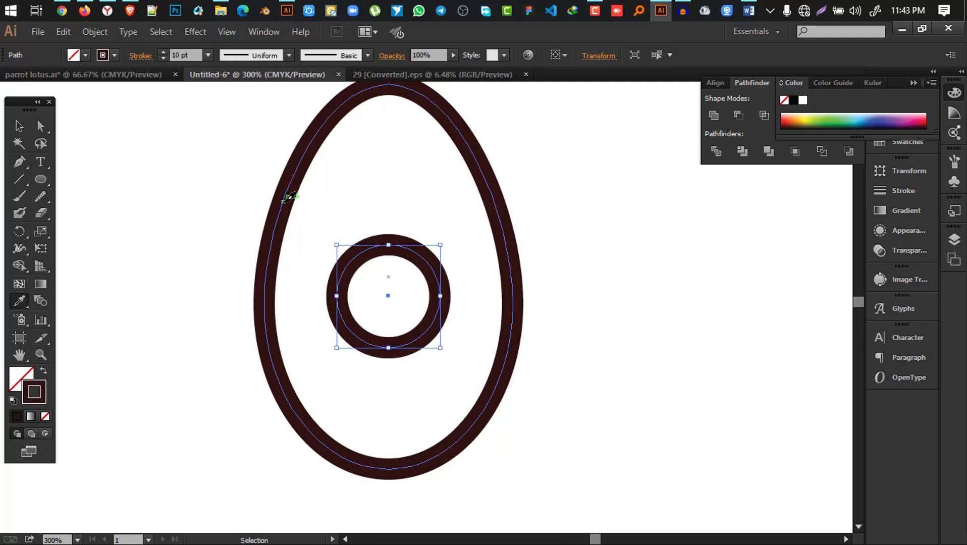
key(ctrl+z)
shift+click(284, 199)
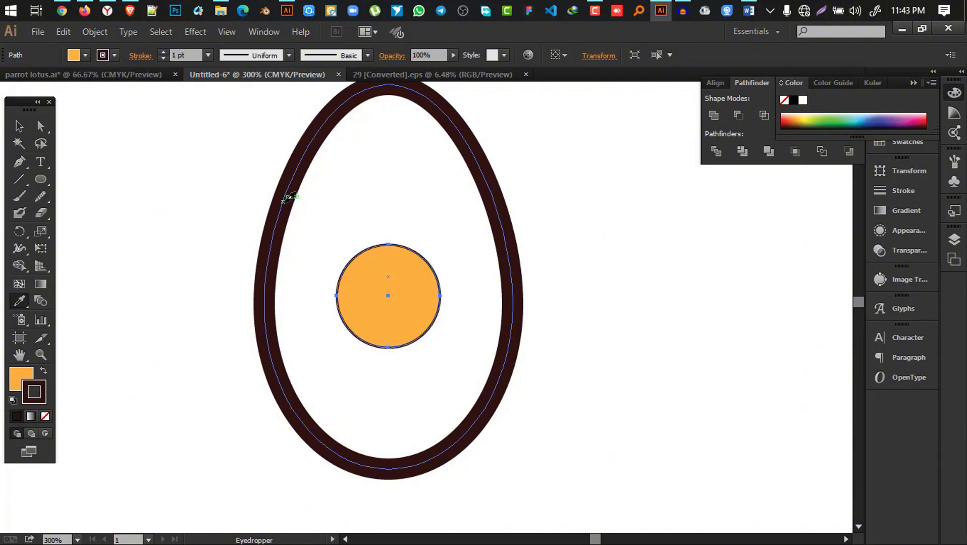
Step: Set the yolk circle's stroke weight to 3 pt
key(v)
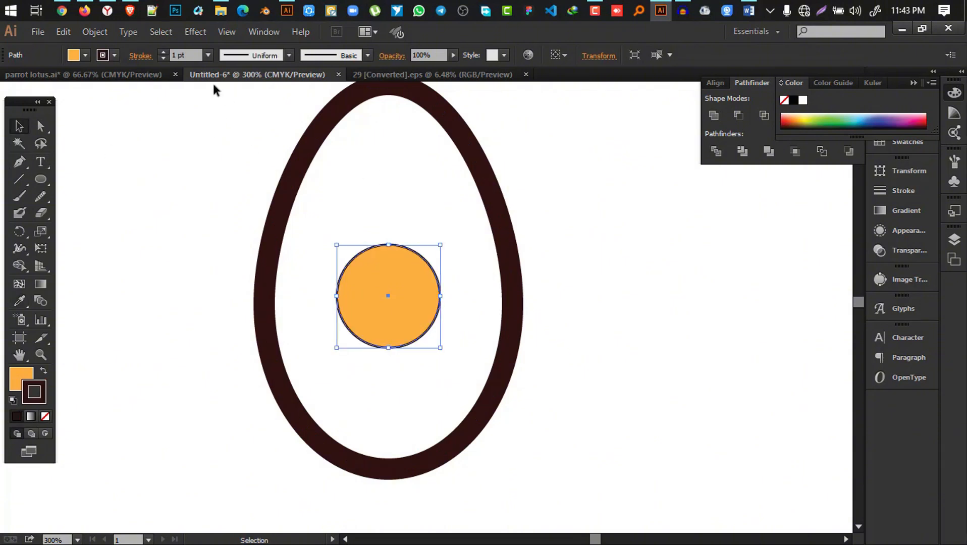
click(163, 52)
click(163, 52)
click(163, 52)
click(189, 212)
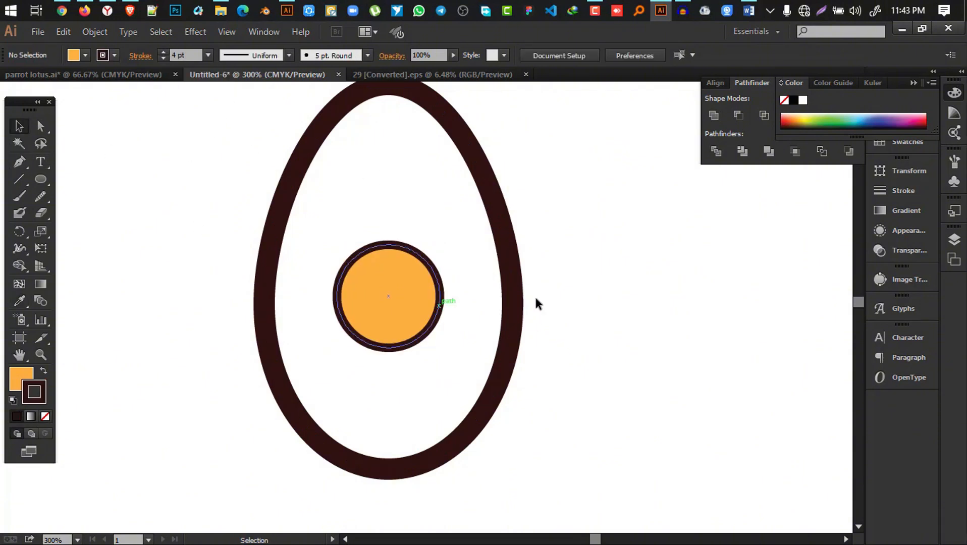
click(398, 247)
click(163, 58)
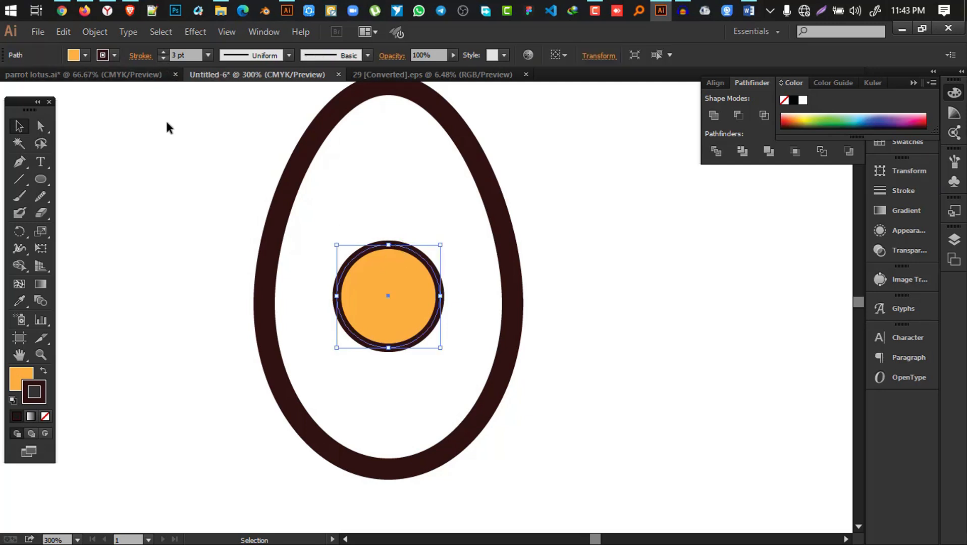
click(166, 122)
Step: Draw a small circle, about one sixth of the yolk's diameter, over the upper-right part of the yolk's outline
click(41, 179)
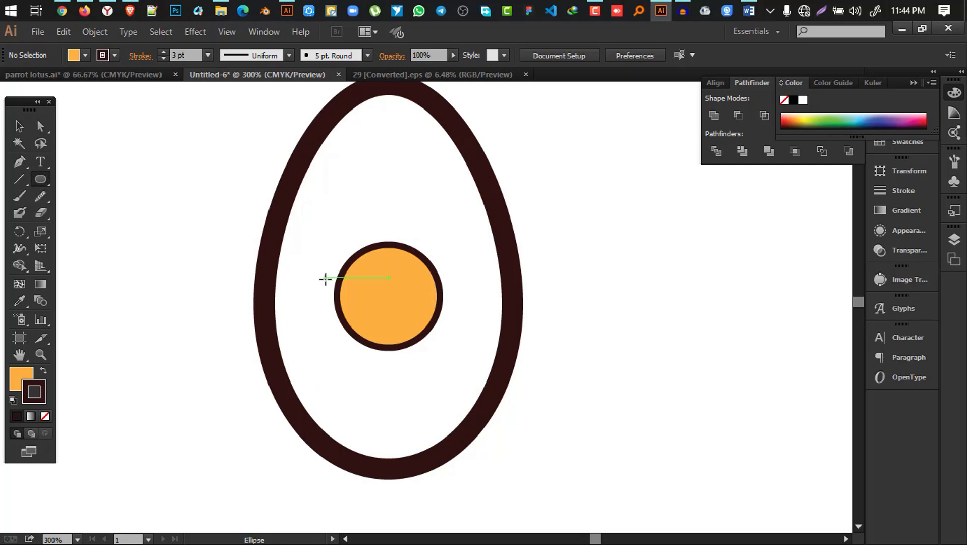
scroll(326, 266, up, 3)
drag(583, 228, 605, 260)
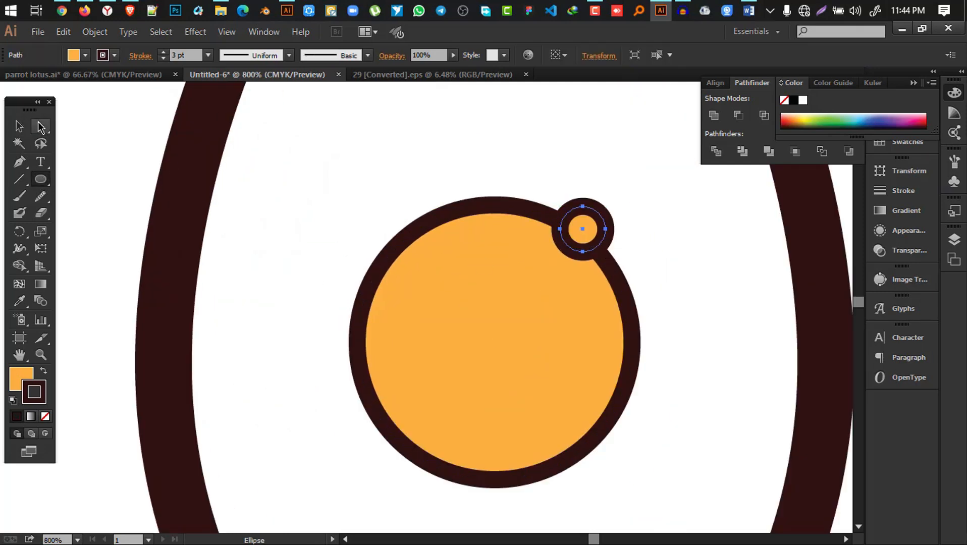
Step: Remove the small circle's stroke and fill it with a light grey swatch
click(20, 127)
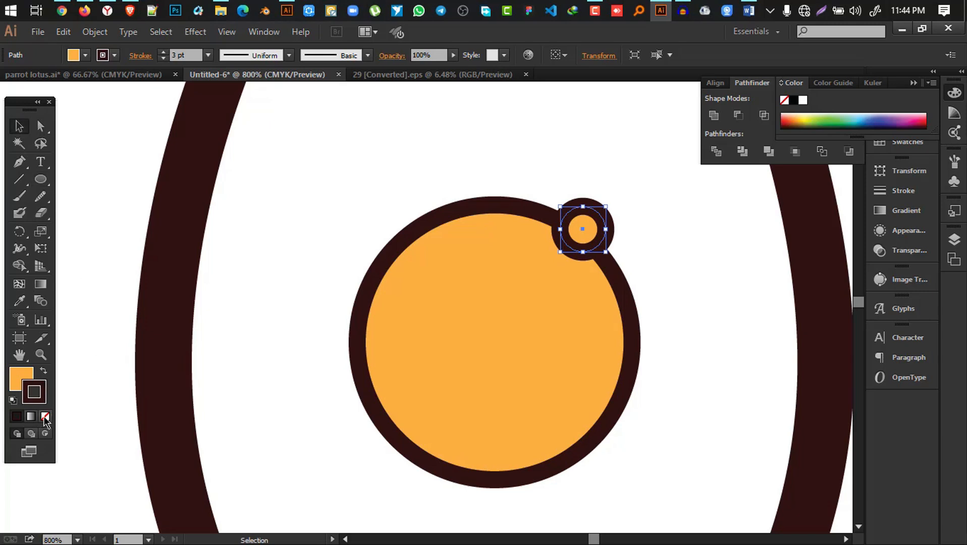
click(45, 417)
click(114, 55)
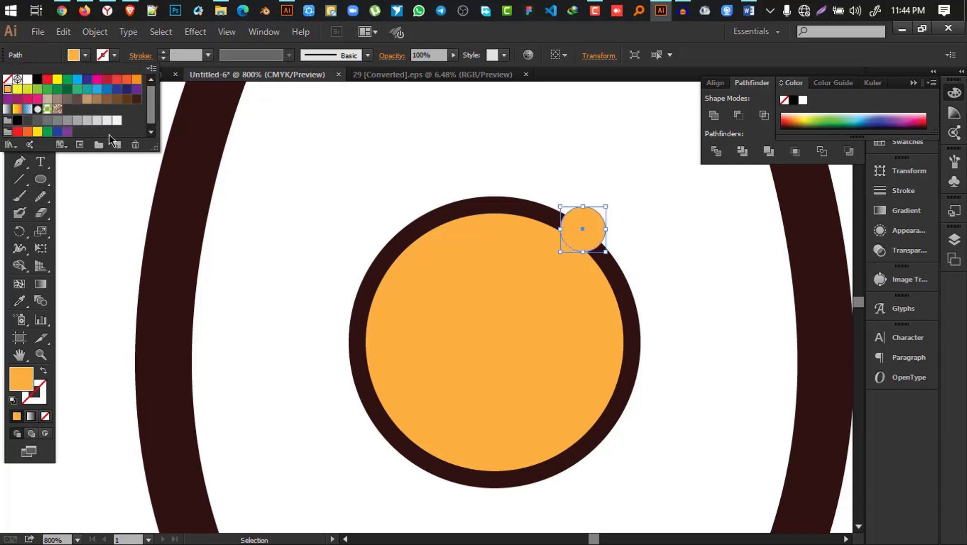
click(97, 120)
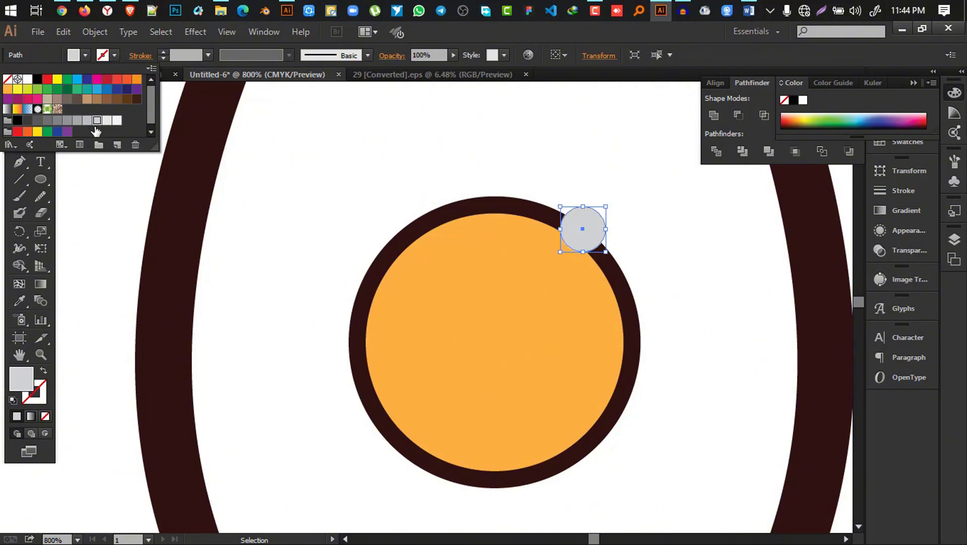
click(585, 196)
Step: Move the grey highlight circle slightly down and to the right along the yolk's outline
key(space)
drag(635, 171, 494, 137)
click(473, 208)
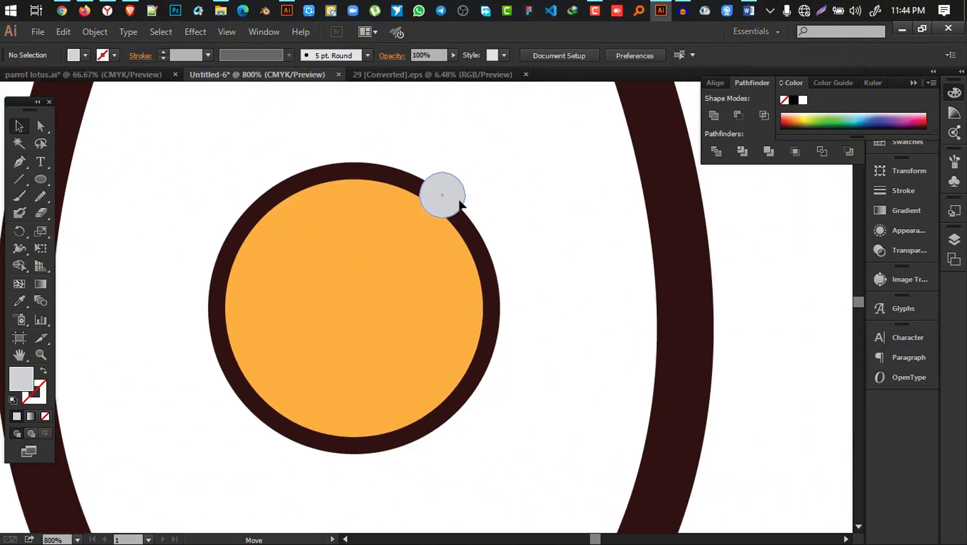
drag(461, 202, 470, 218)
scroll(485, 255, down, 2)
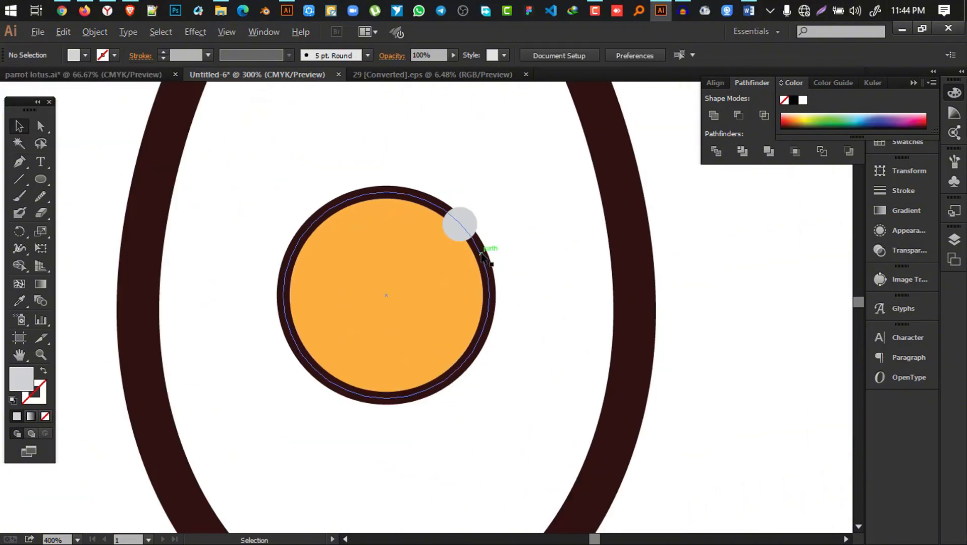
scroll(572, 256, down, 1)
Step: Reduce the egg outline's stroke weight to 5 pt
click(558, 285)
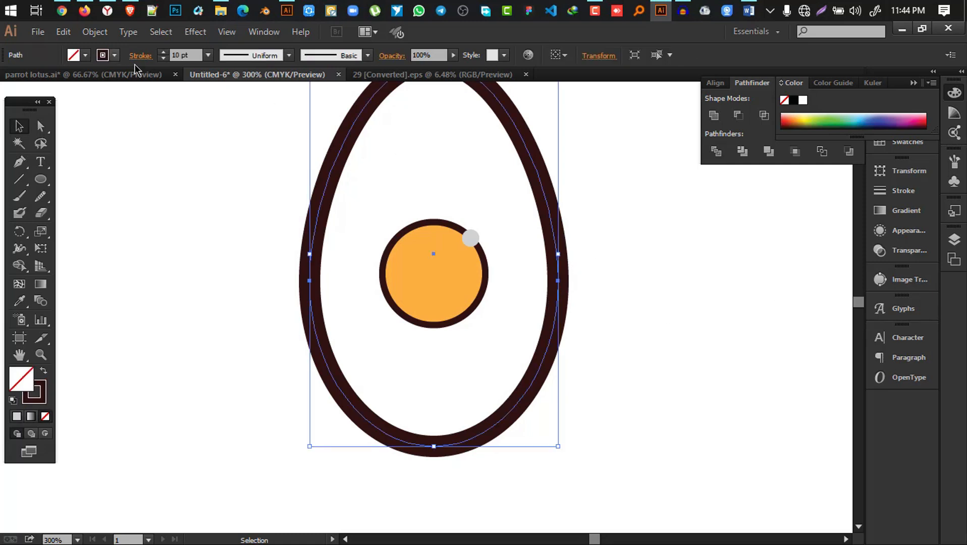
click(164, 59)
click(163, 58)
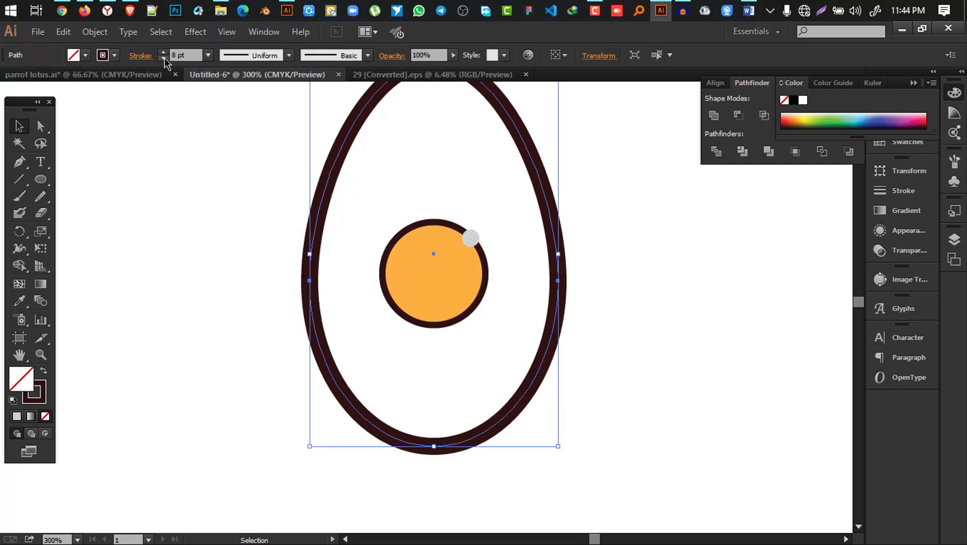
click(164, 58)
click(641, 309)
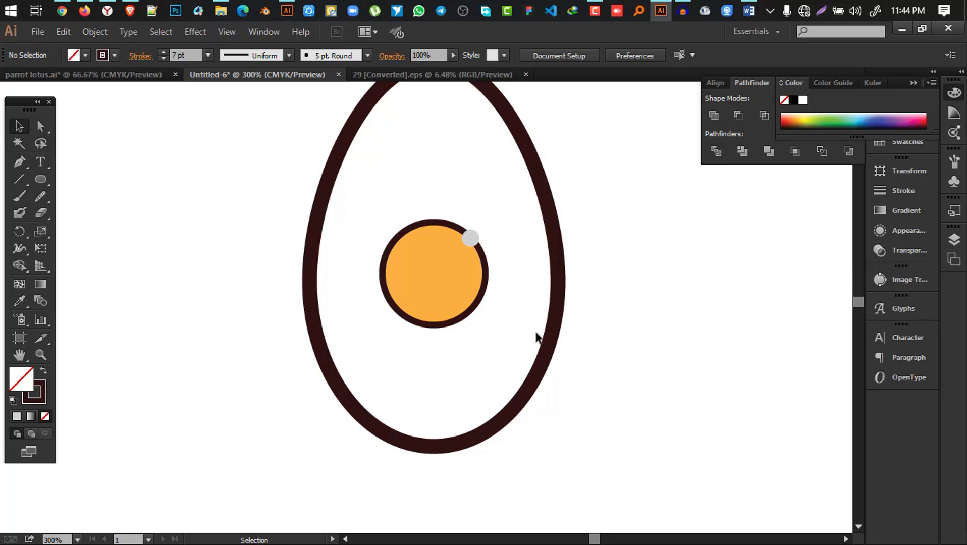
click(557, 333)
click(163, 59)
click(163, 58)
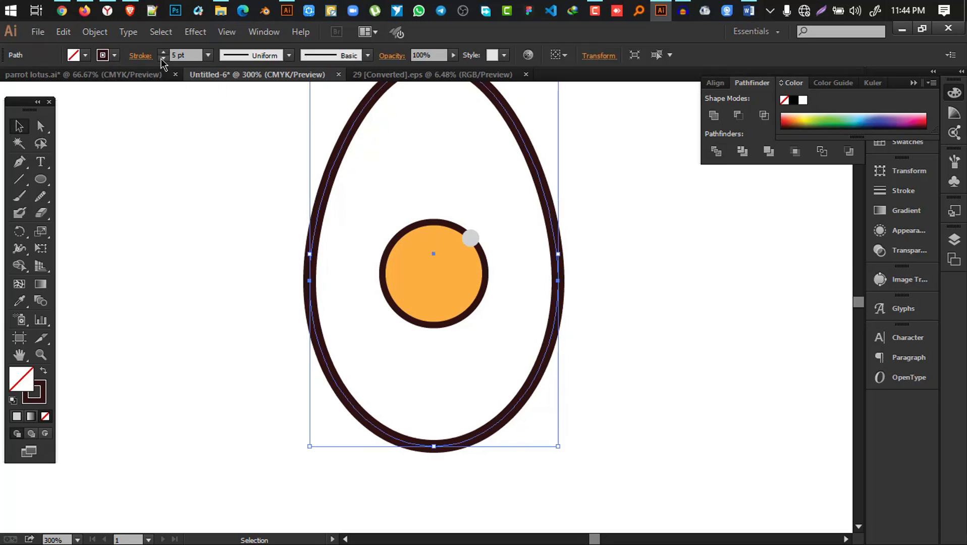
click(578, 323)
Step: Scale the egg outline down proportionally so that it sits closer around the yolk
click(557, 333)
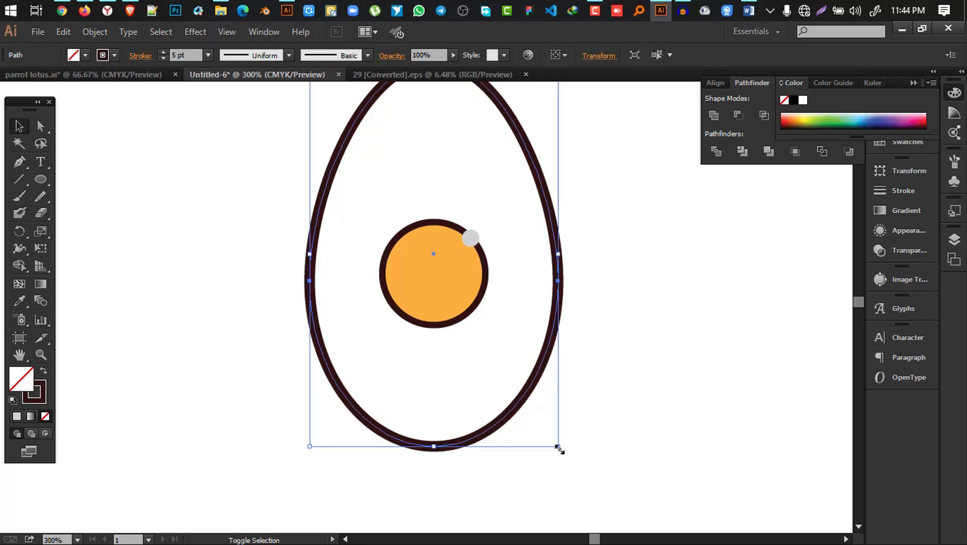
drag(558, 447, 517, 383)
drag(488, 339, 513, 361)
click(573, 379)
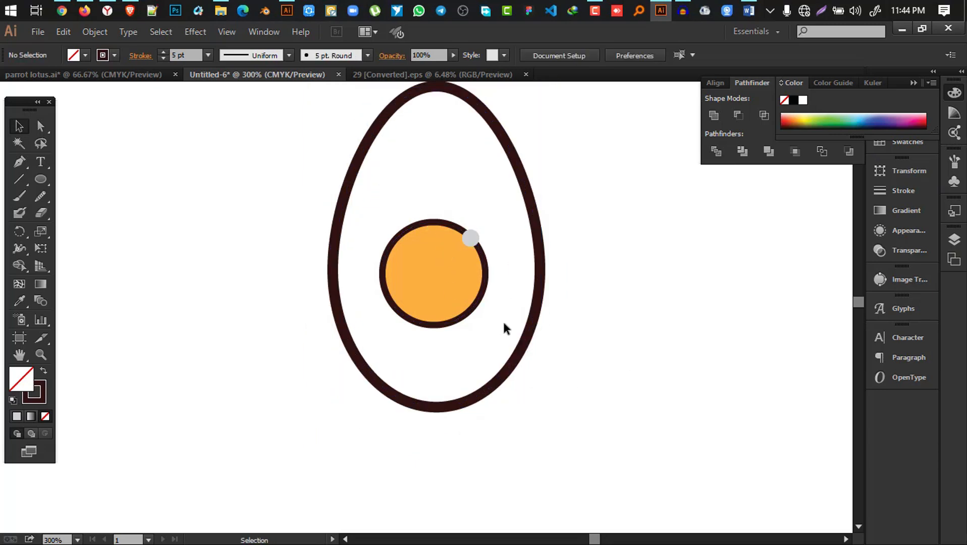
Step: Group the yolk with its grey highlight and align the group horizontally to the egg's centre
drag(499, 323, 404, 191)
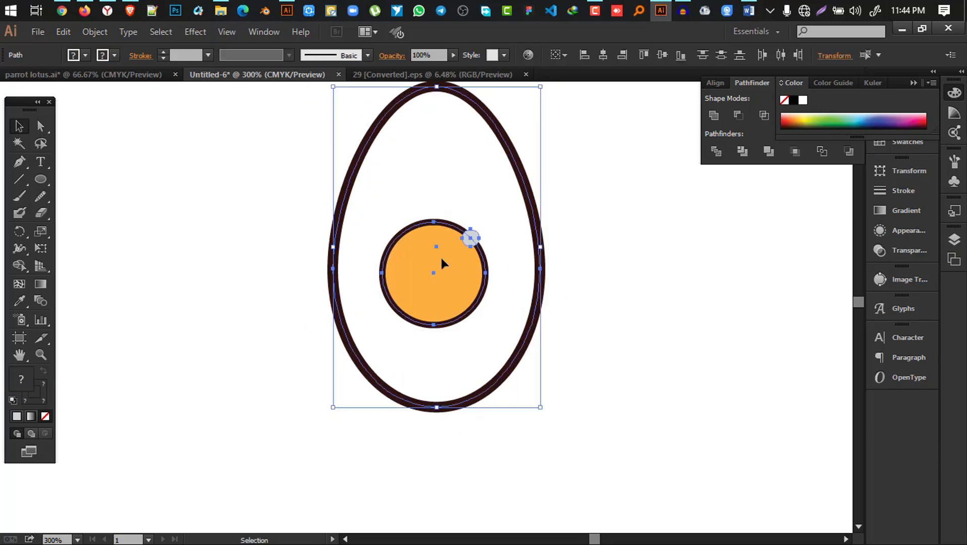
click(602, 292)
drag(465, 237, 464, 235)
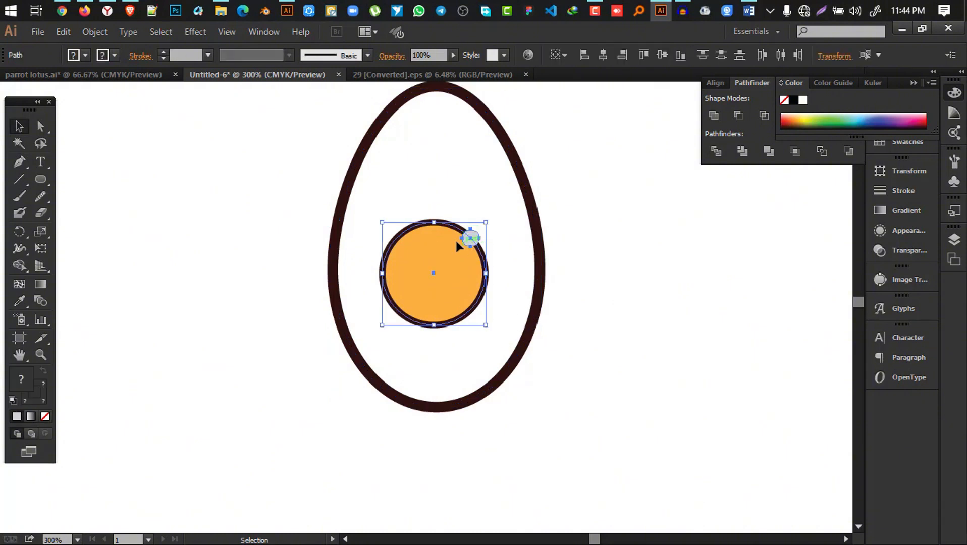
right_click(456, 240)
click(499, 314)
shift+click(410, 177)
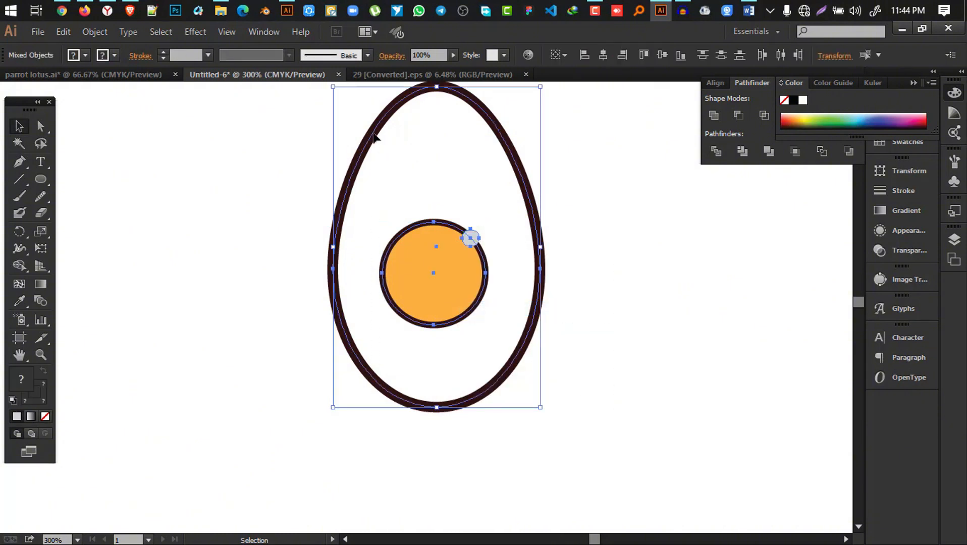
click(603, 55)
click(635, 206)
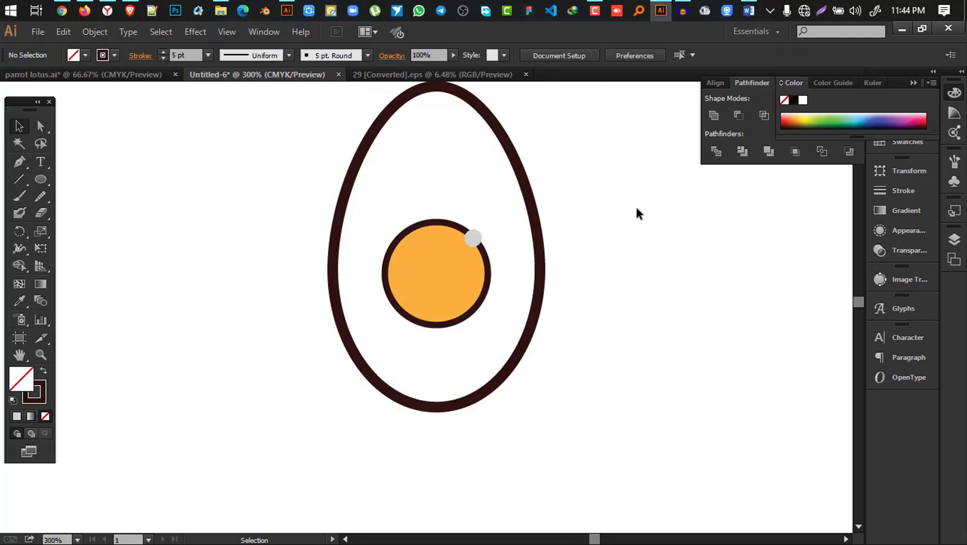
Step: Group the egg outline, yolk and highlight, and expand their fills and strokes into shapes
drag(305, 135, 571, 380)
right_click(433, 156)
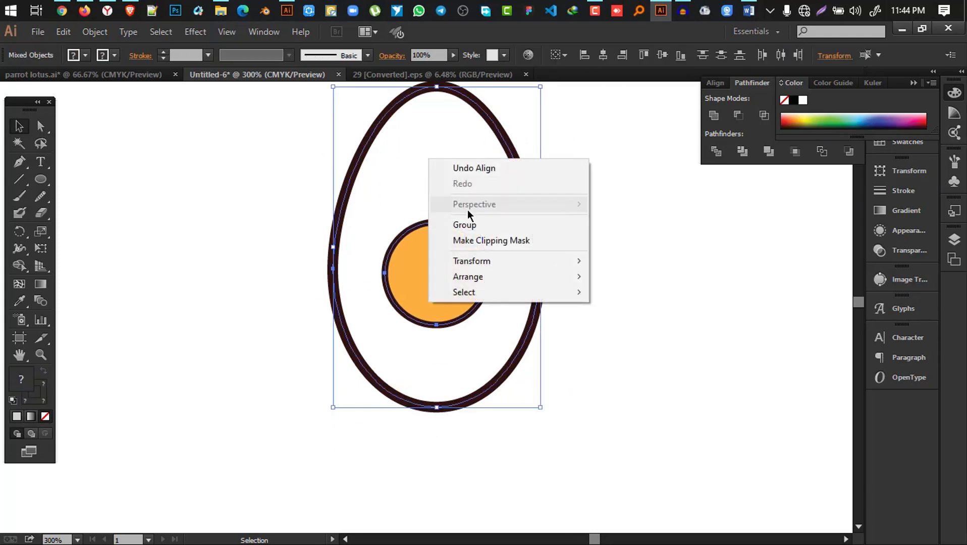
click(467, 222)
click(94, 32)
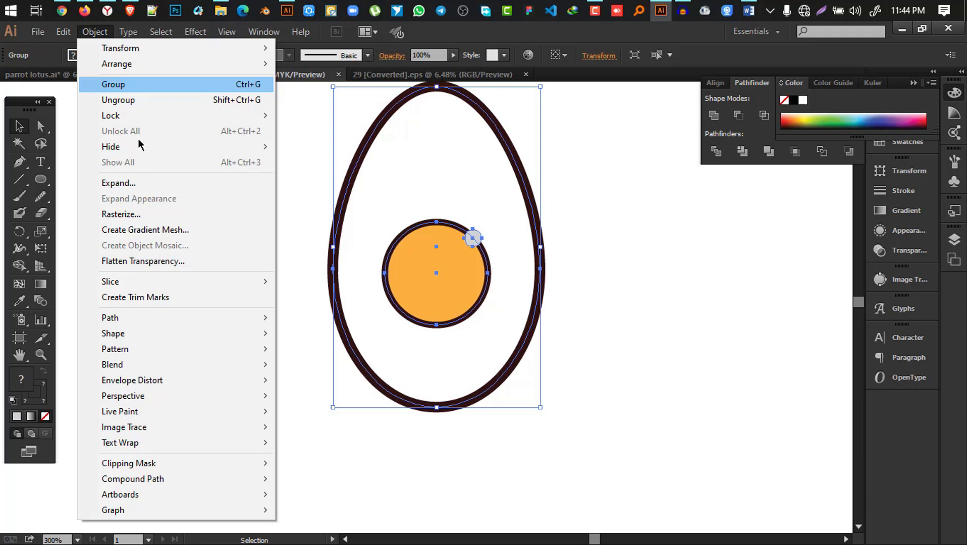
click(155, 187)
click(449, 371)
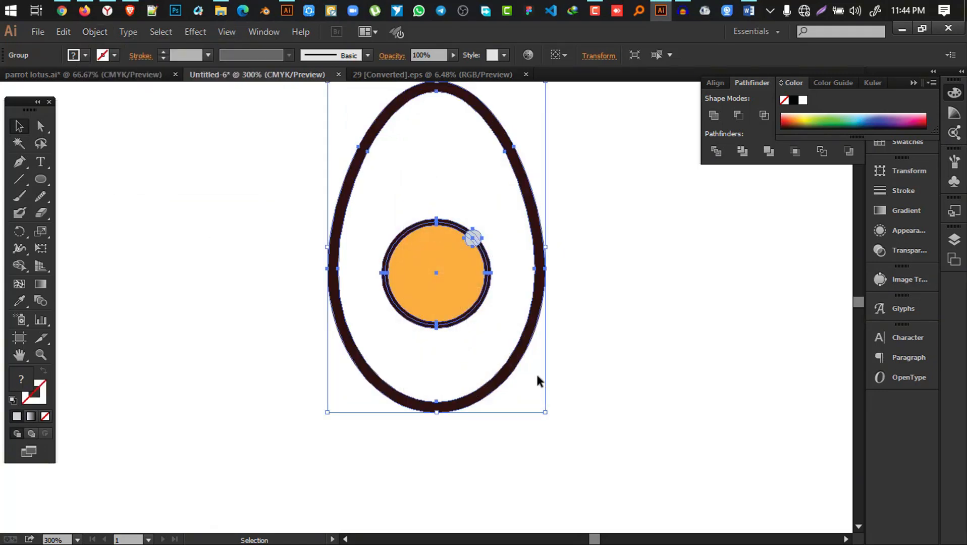
scroll(535, 374, down, 1)
click(646, 347)
drag(638, 260, 603, 229)
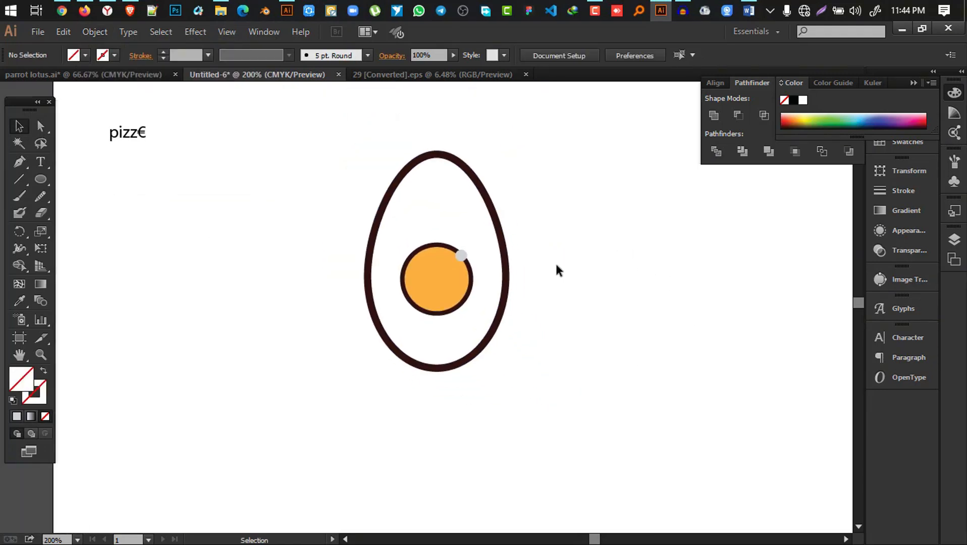
Step: Add the text "Egg Corner" directly below the egg, enlarged to about 57.83 pt
click(40, 161)
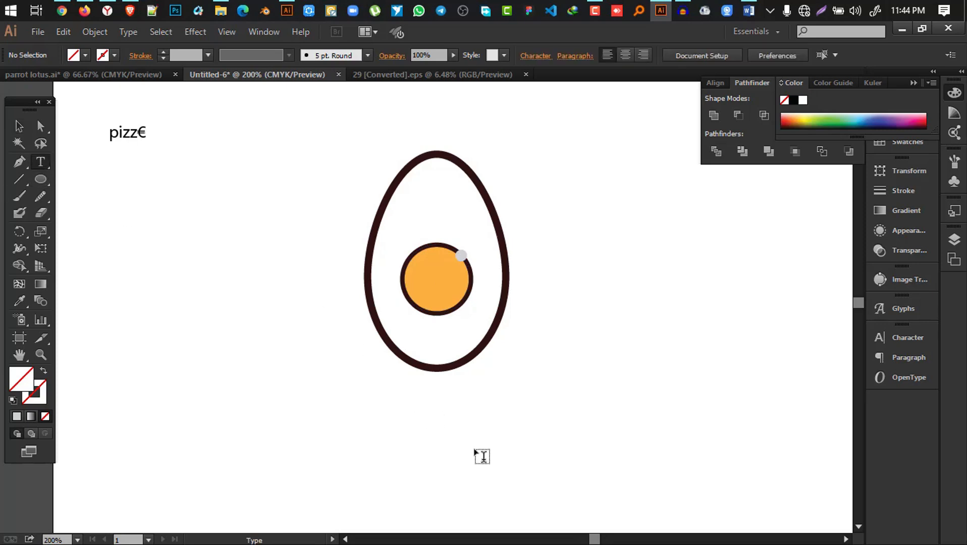
click(362, 421)
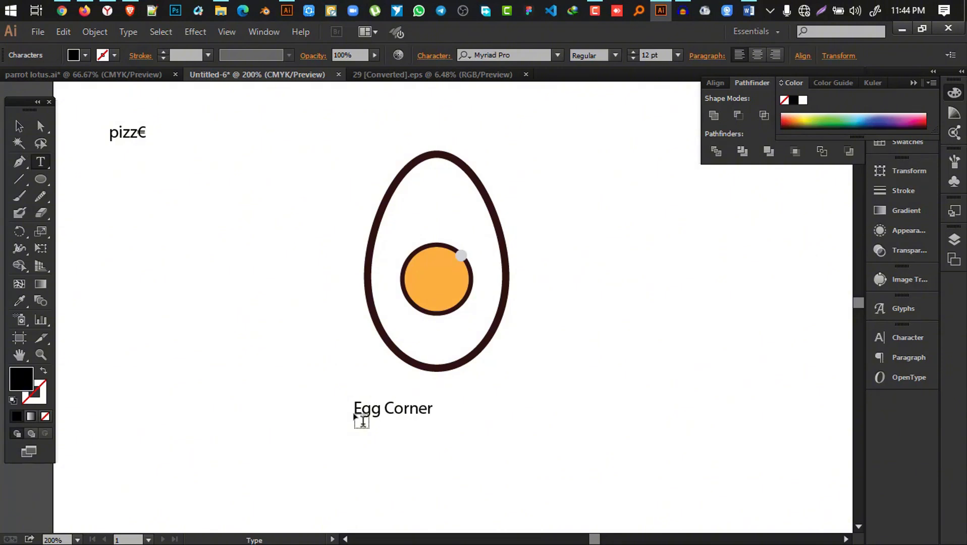
click(19, 126)
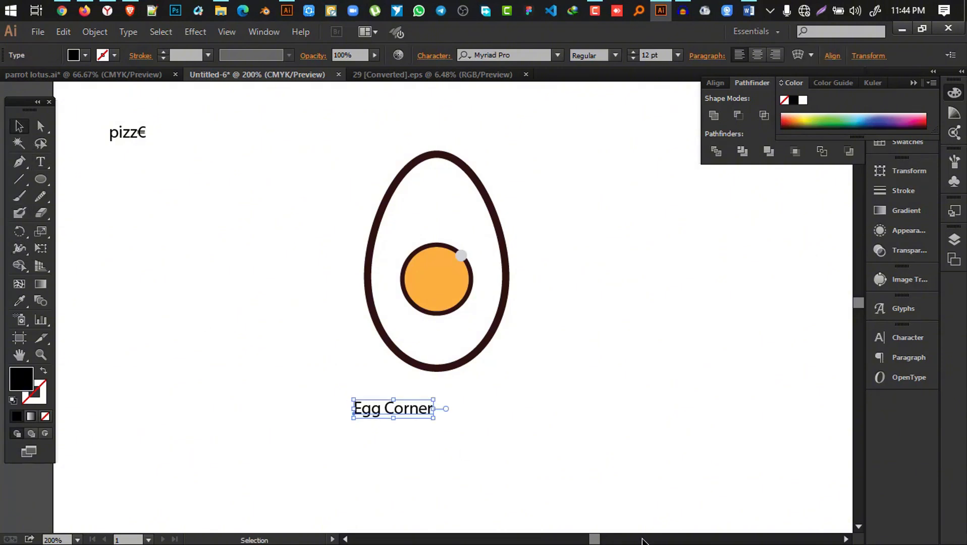
drag(435, 409, 737, 408)
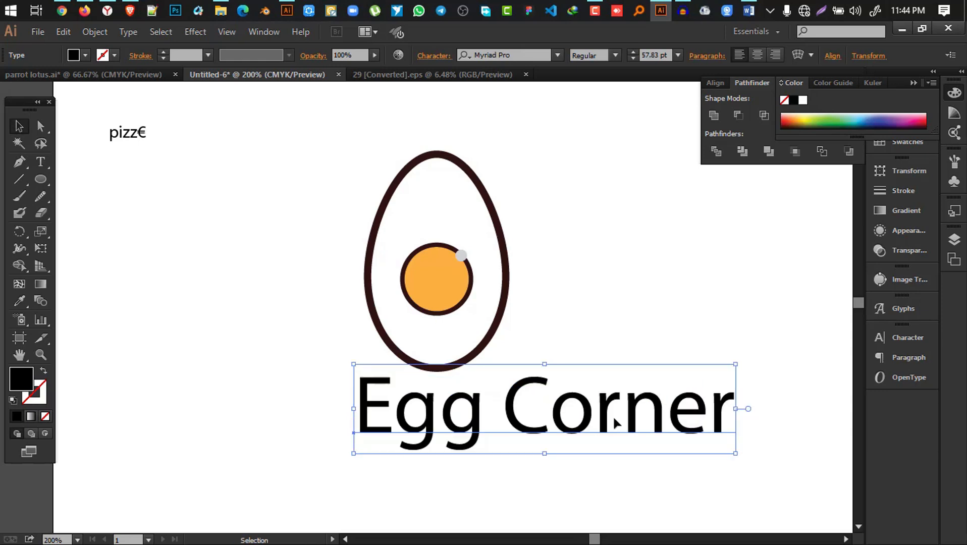
drag(613, 416, 535, 436)
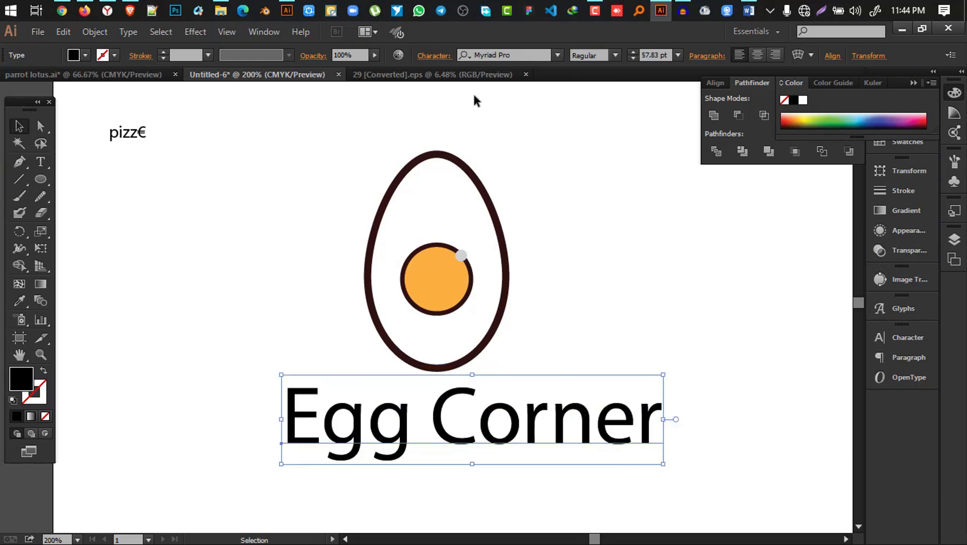
Step: Try the Nexa Bold font on the "Egg Corner" text
click(486, 53)
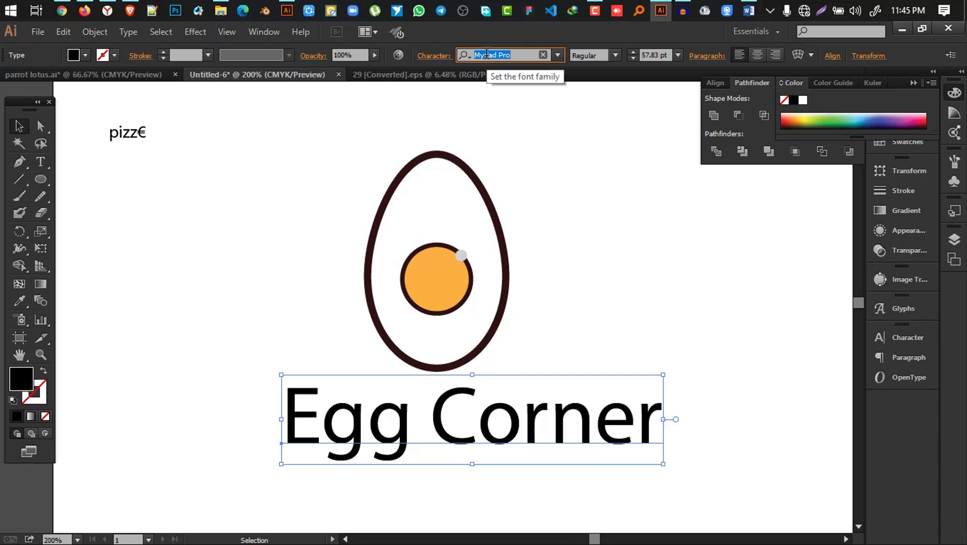
text(nexa)
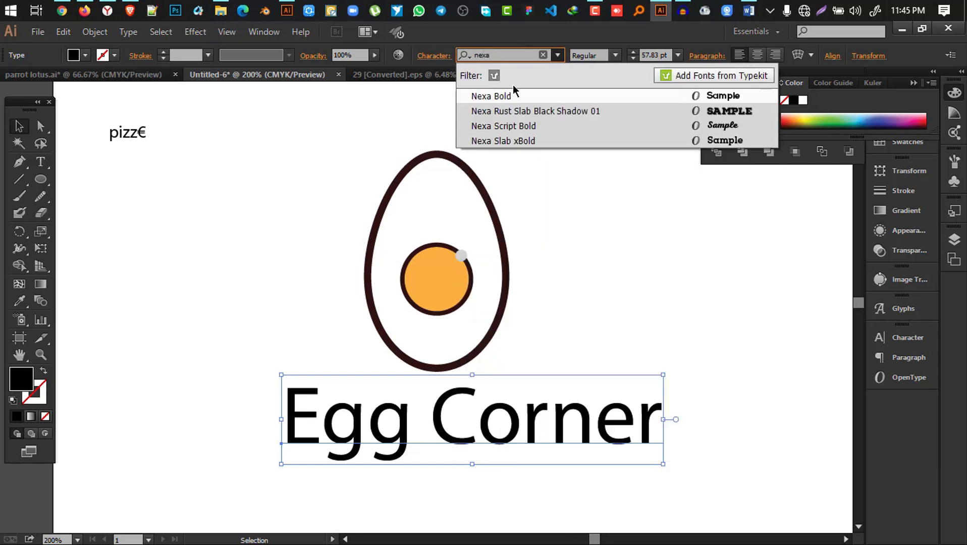
click(511, 97)
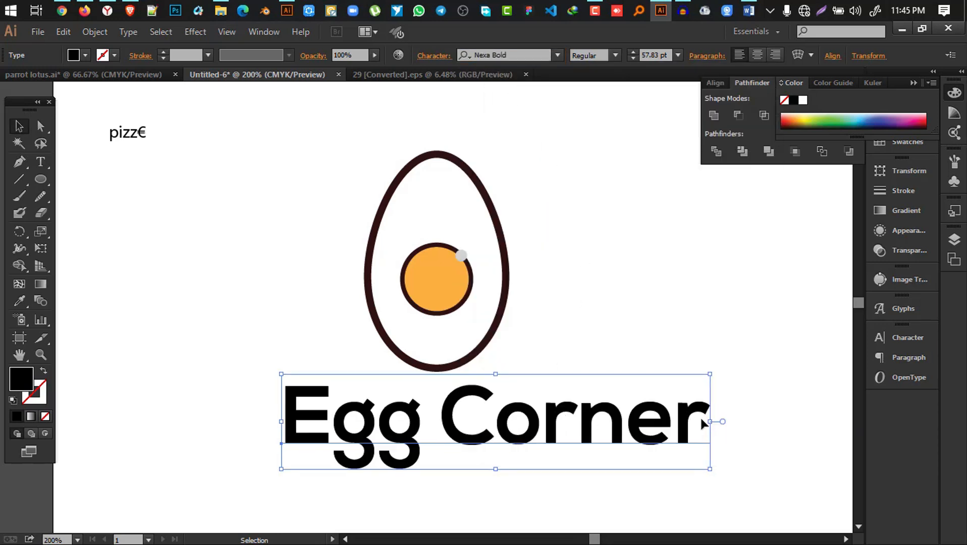
Step: Set the "Egg Corner" text in Montserrat Bold and scale it down to about twice the egg's width
click(522, 55)
text(mon)
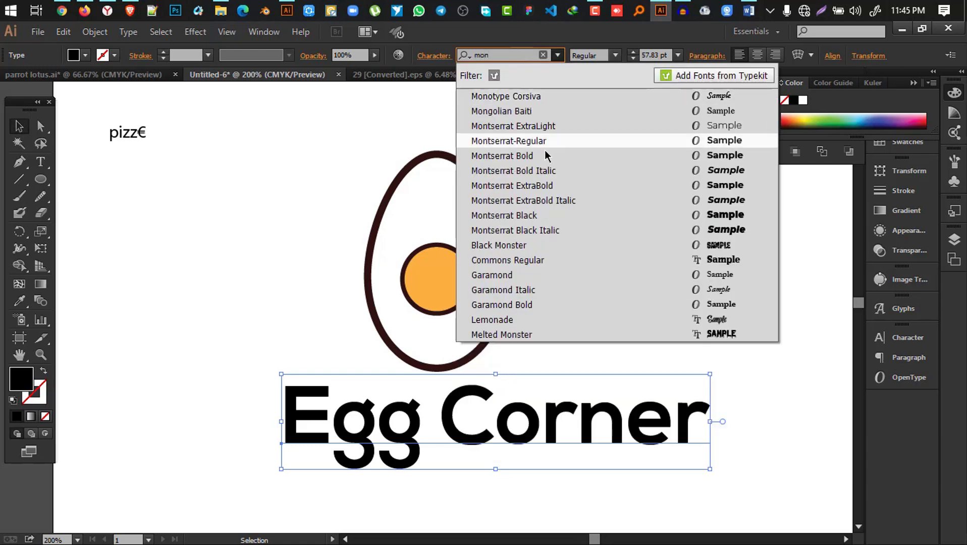
click(544, 151)
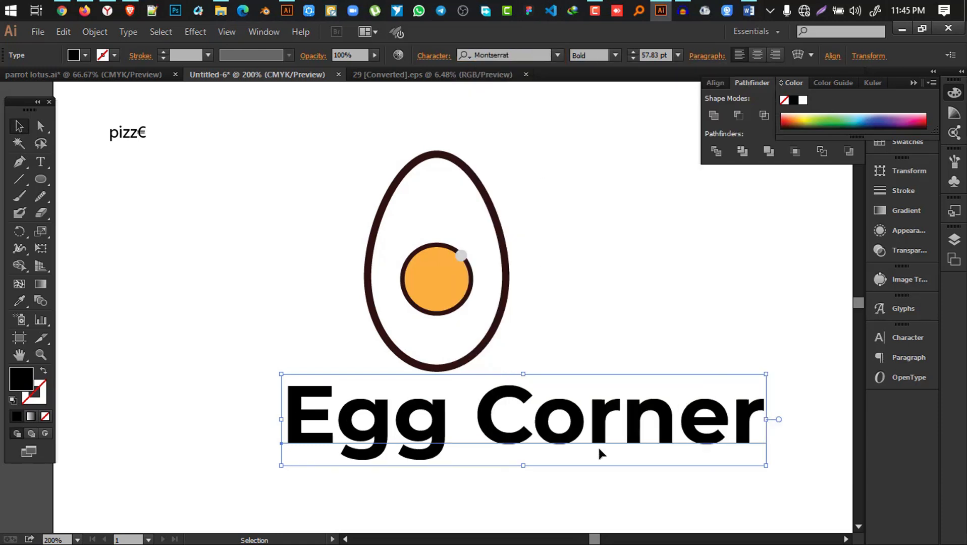
drag(767, 422, 571, 422)
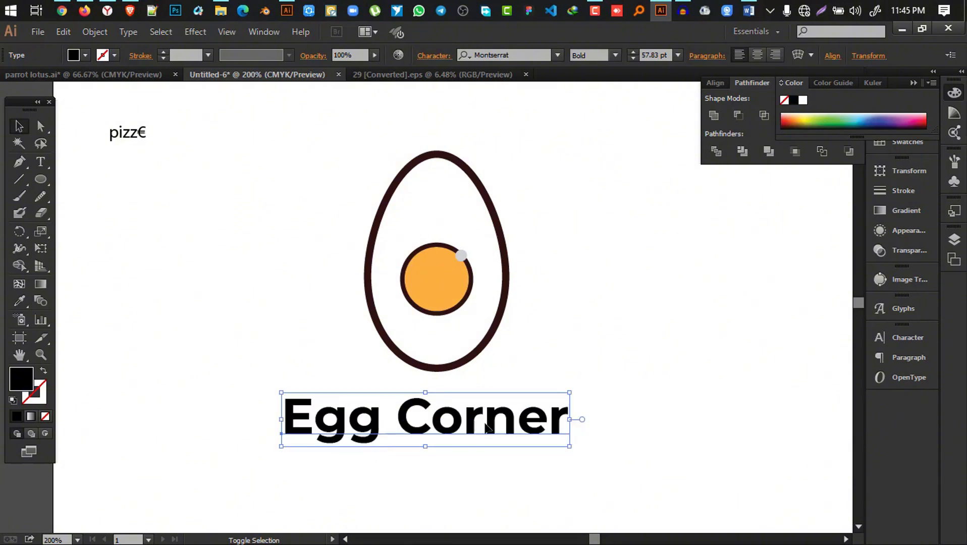
Step: Move the "Egg Corner" text up under the egg and color the word "Egg" with the yolk's orange
drag(487, 424, 286, 402)
key(t)
click(19, 303)
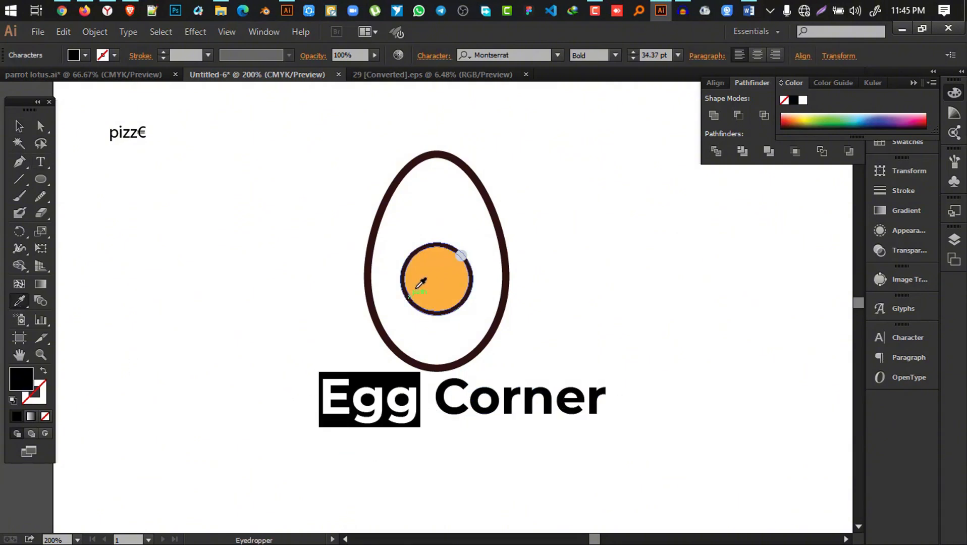
click(424, 283)
key(v)
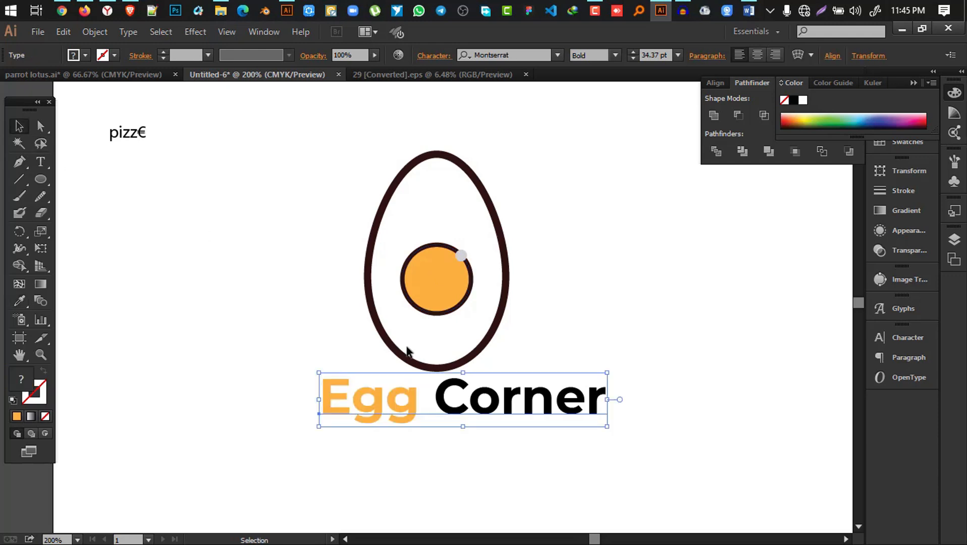
Step: Try the yolk highlight's light gray on the word "Corner"
double_click(436, 399)
drag(435, 399, 669, 402)
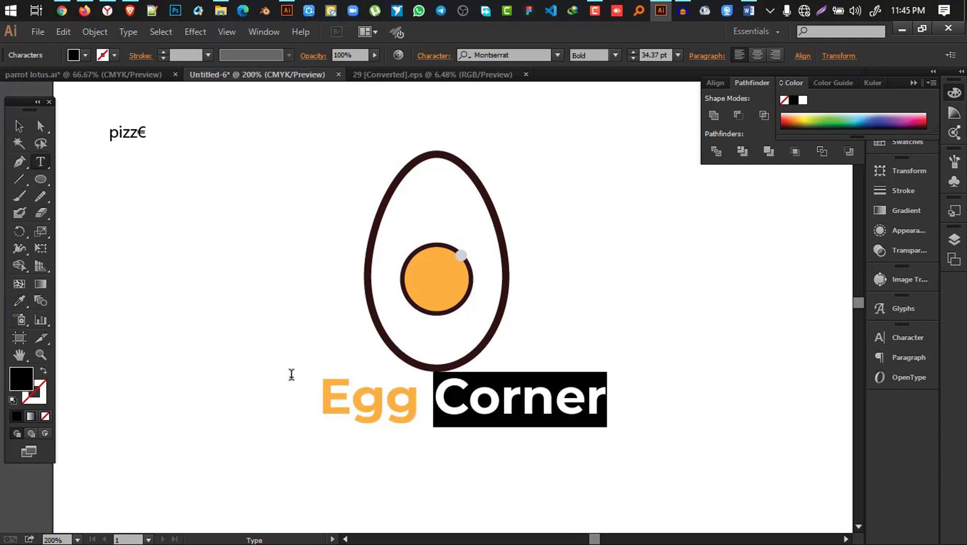
click(19, 302)
click(460, 255)
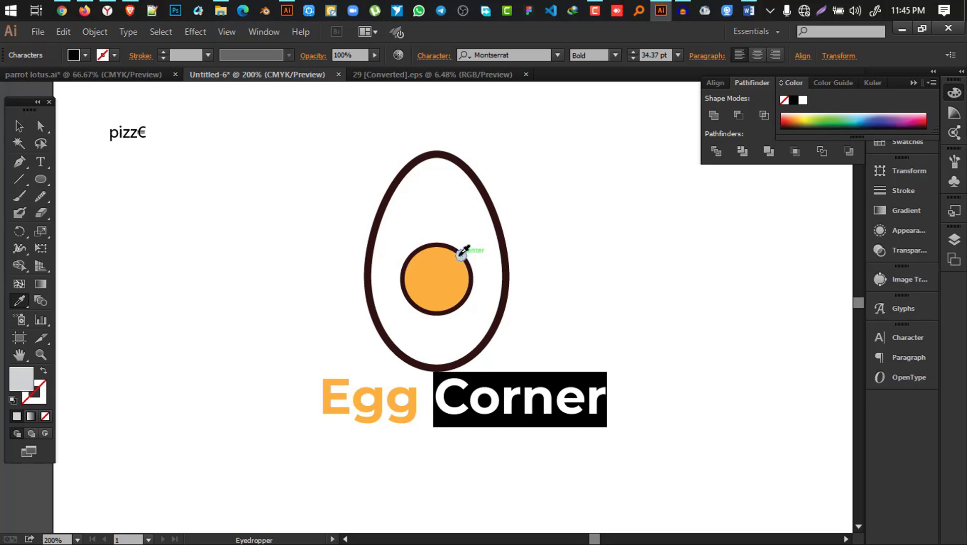
click(19, 126)
click(246, 296)
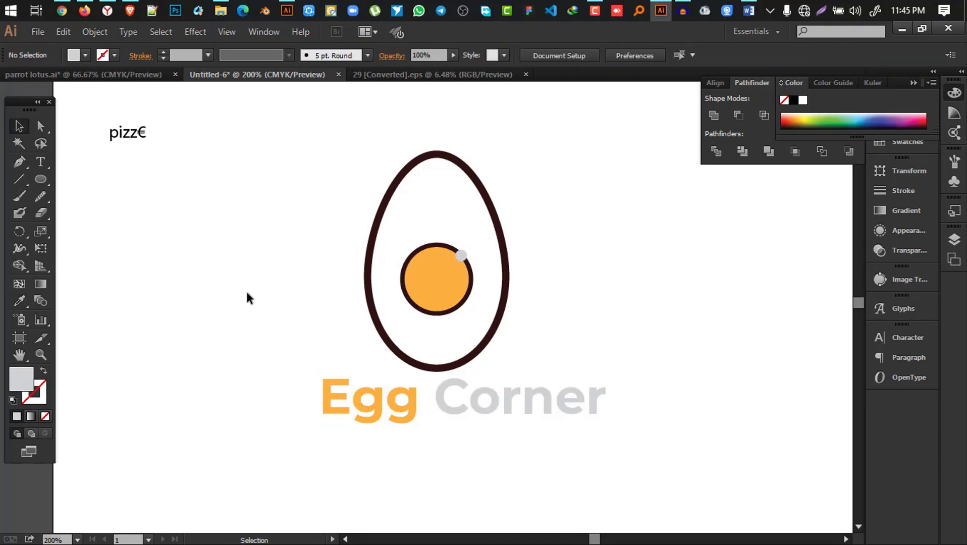
Step: Fill the word "Corner" with a dark gray swatch
double_click(444, 399)
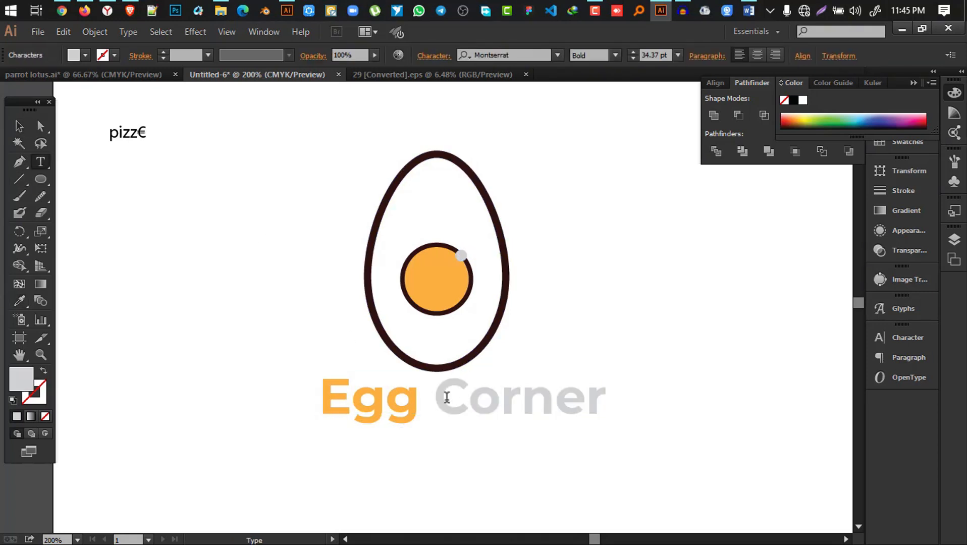
drag(434, 398, 621, 407)
click(85, 55)
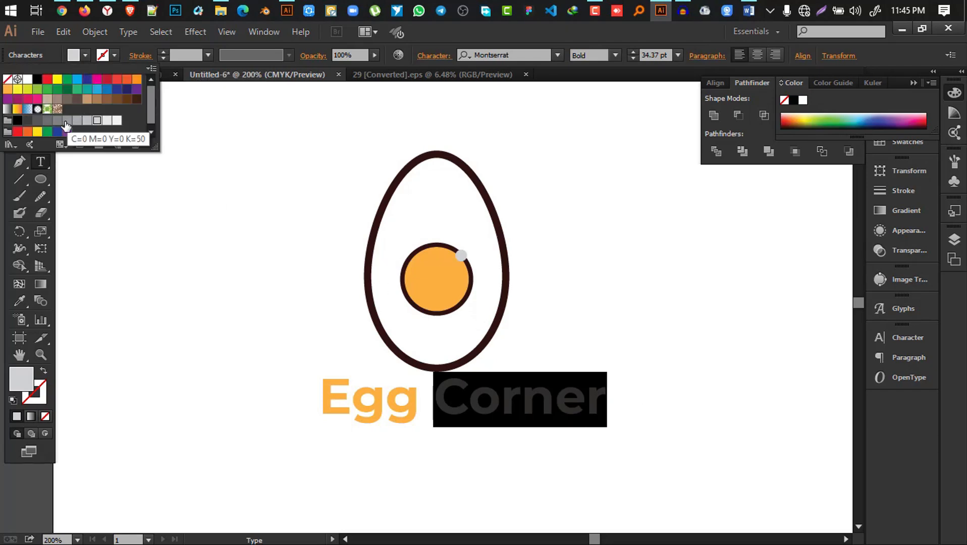
click(51, 120)
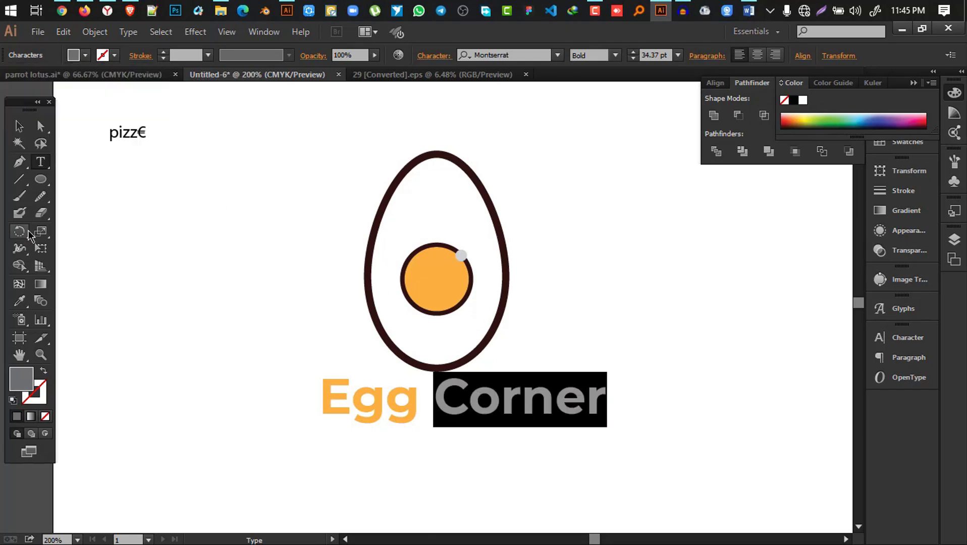
click(20, 127)
click(233, 289)
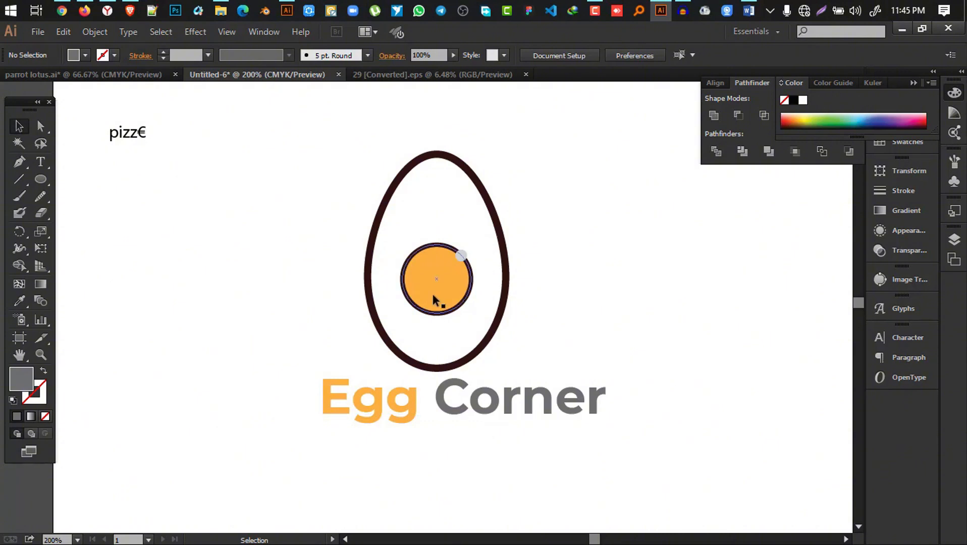
Step: Recolor the egg outline inside the group with the dark gray of the word "Corner"
click(505, 323)
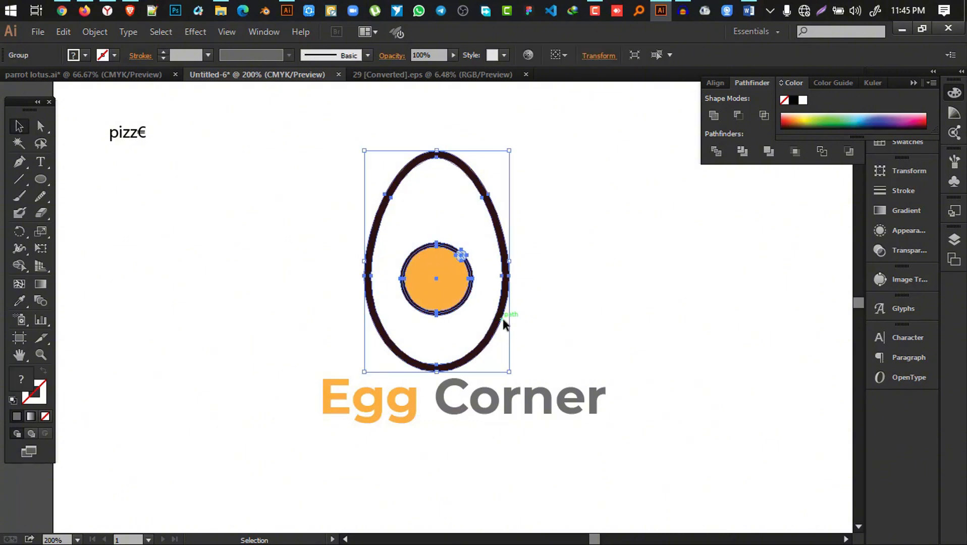
double_click(495, 318)
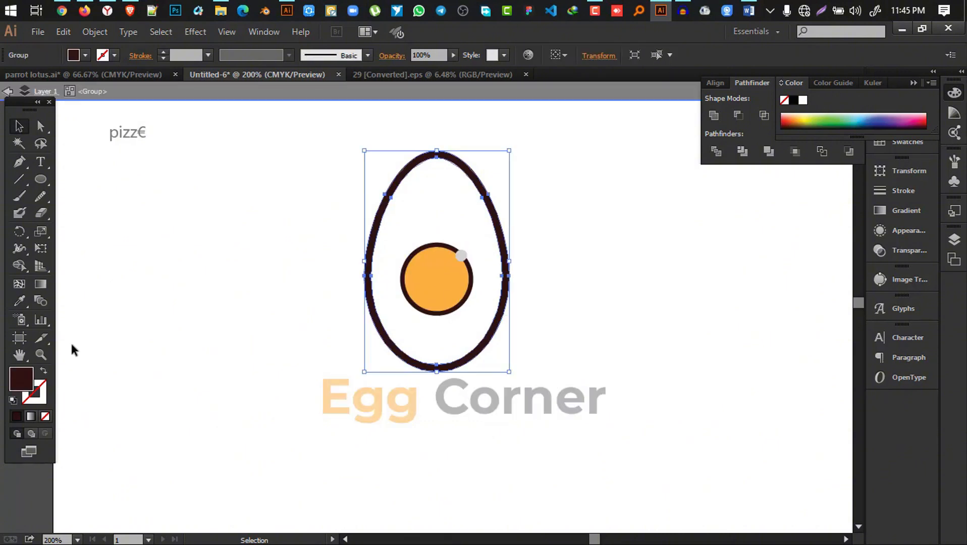
click(19, 301)
click(491, 392)
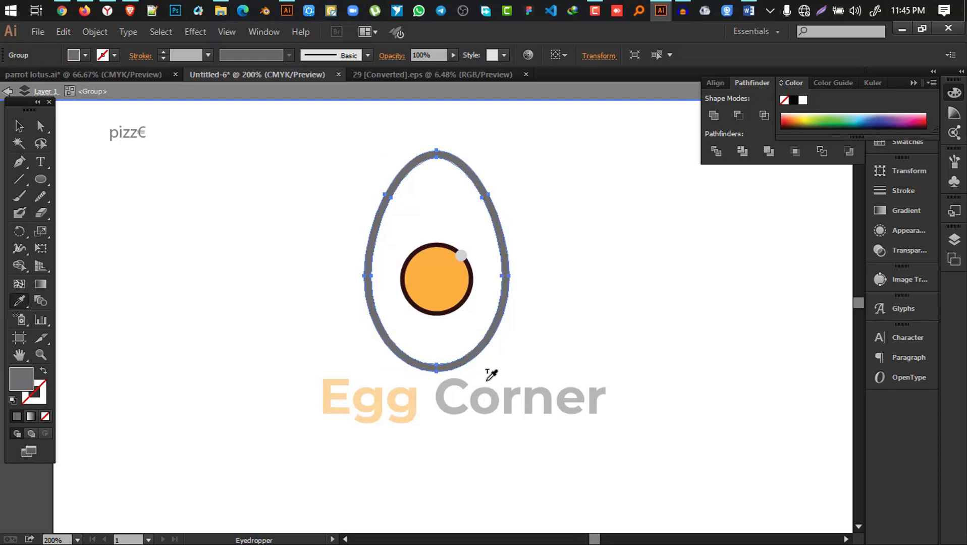
click(19, 126)
double_click(212, 227)
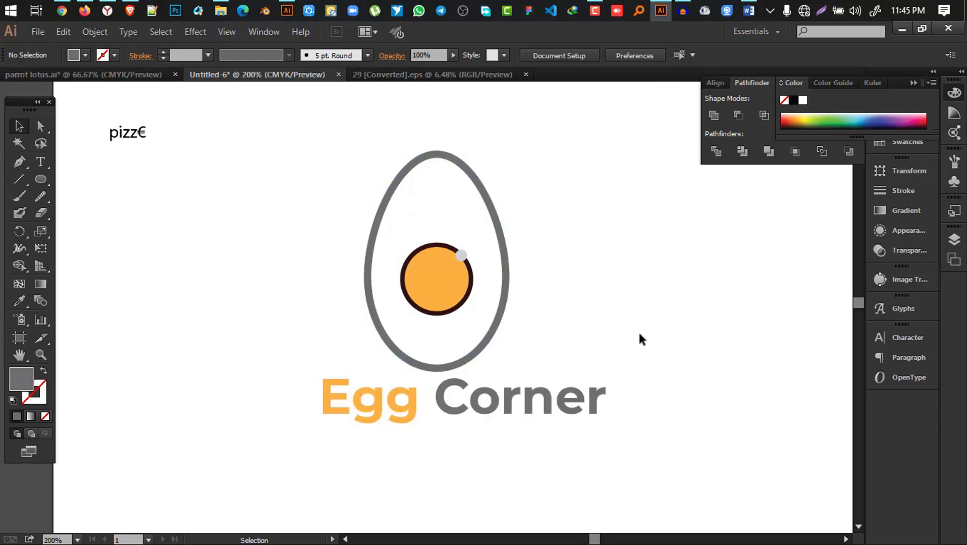
Step: Convert the "Egg Corner" text to outlines
click(490, 330)
drag(619, 467, 305, 230)
click(514, 406)
right_click(515, 402)
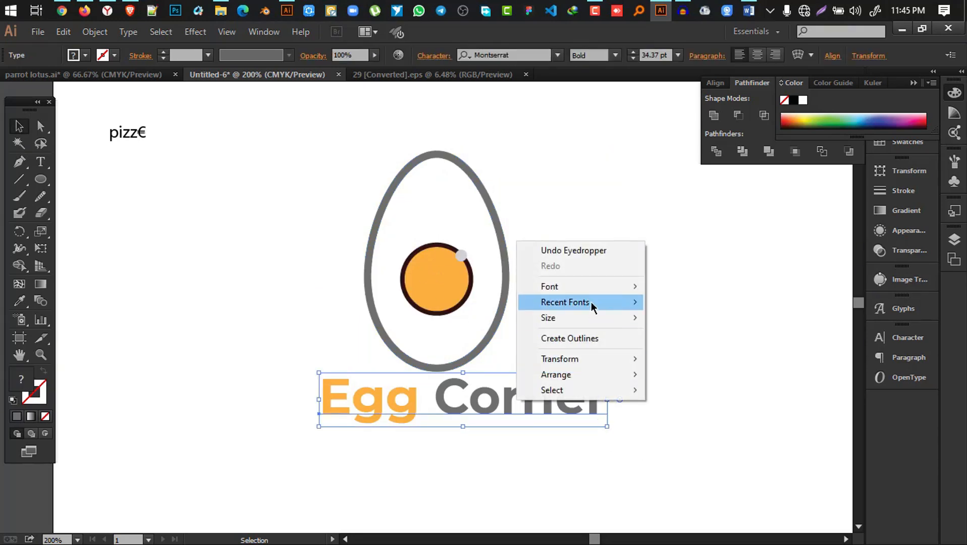
click(585, 339)
Step: Center the outlined text and the egg horizontally on each other and group them
shift+click(441, 278)
click(441, 280)
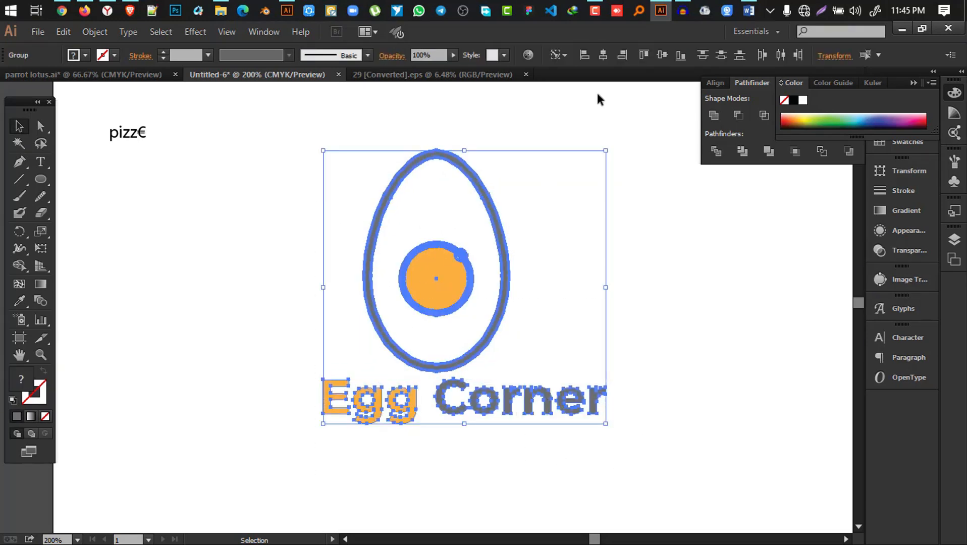
click(601, 56)
right_click(416, 247)
click(430, 309)
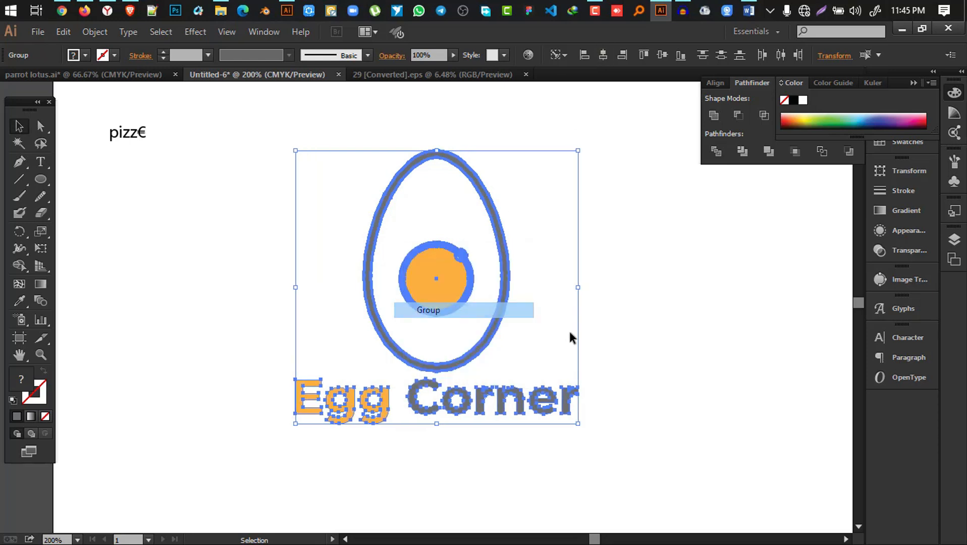
click(592, 342)
Step: Scale the grouped Egg Corner logo down to about 60% and move it beside the "pizz€" text at the artboard's upper left
scroll(591, 337, down, 1)
key(space)
drag(609, 288, 425, 352)
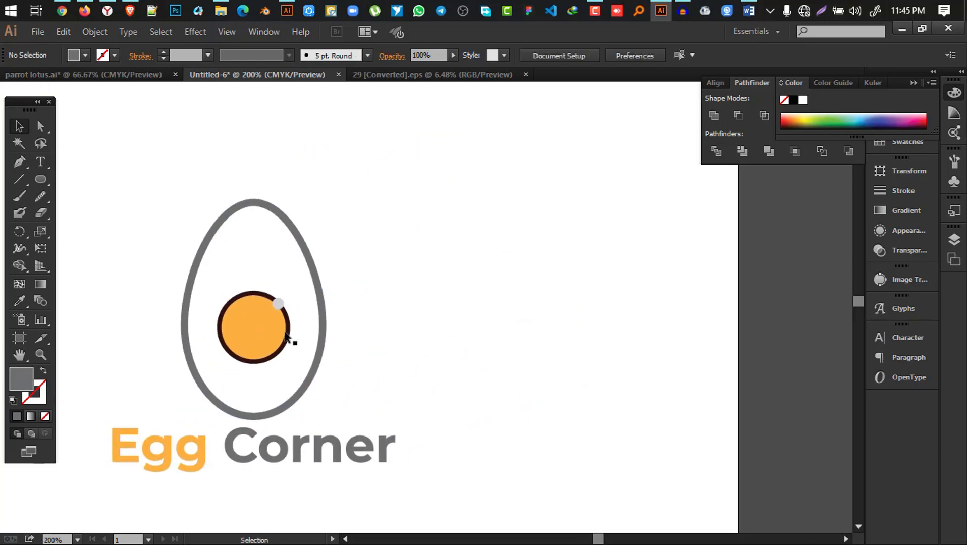
drag(286, 334, 503, 287)
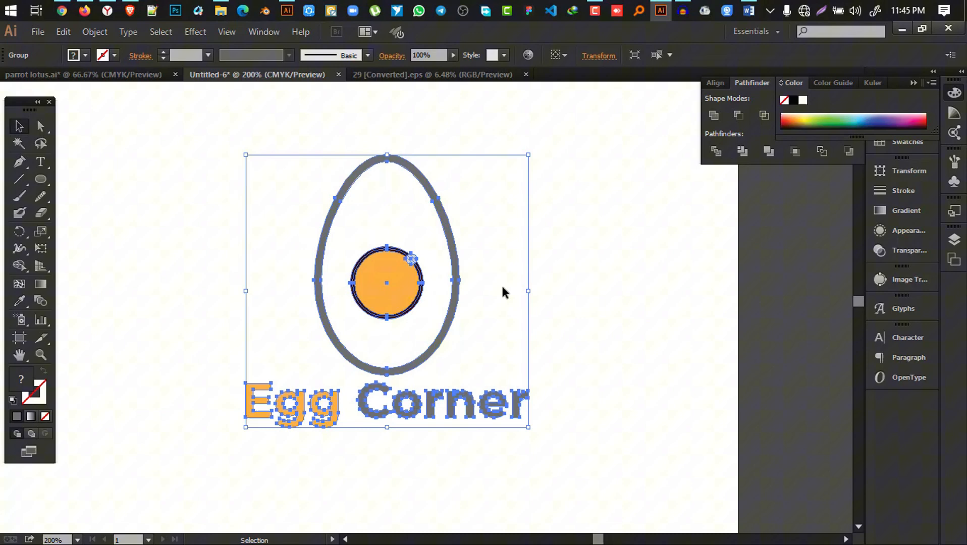
click(527, 298)
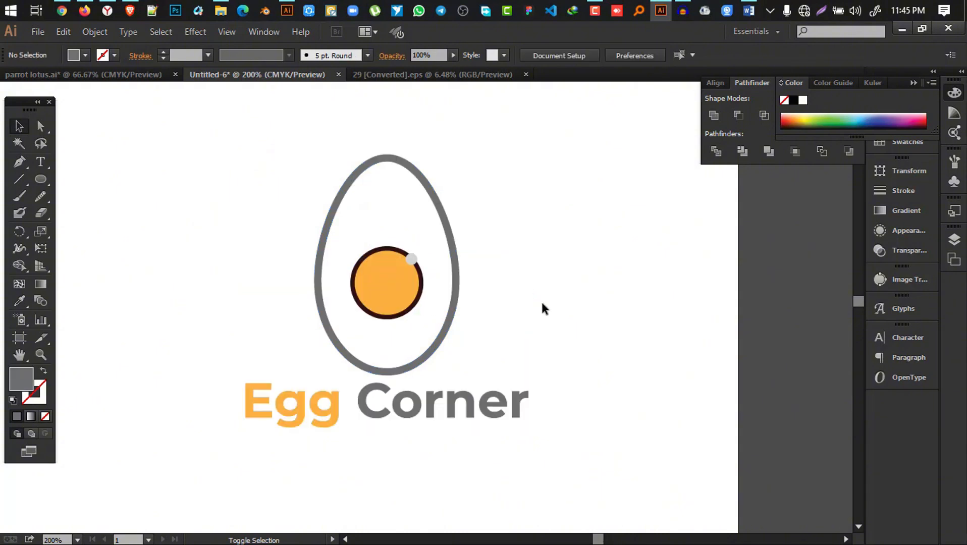
click(448, 289)
drag(529, 291, 406, 301)
drag(320, 293, 160, 232)
drag(426, 243, 781, 303)
drag(503, 294, 455, 219)
drag(563, 306, 368, 269)
Step: Draw a circle slightly narrower than the "Egg Corner" text and place it in the empty area below and right of the logo
click(40, 179)
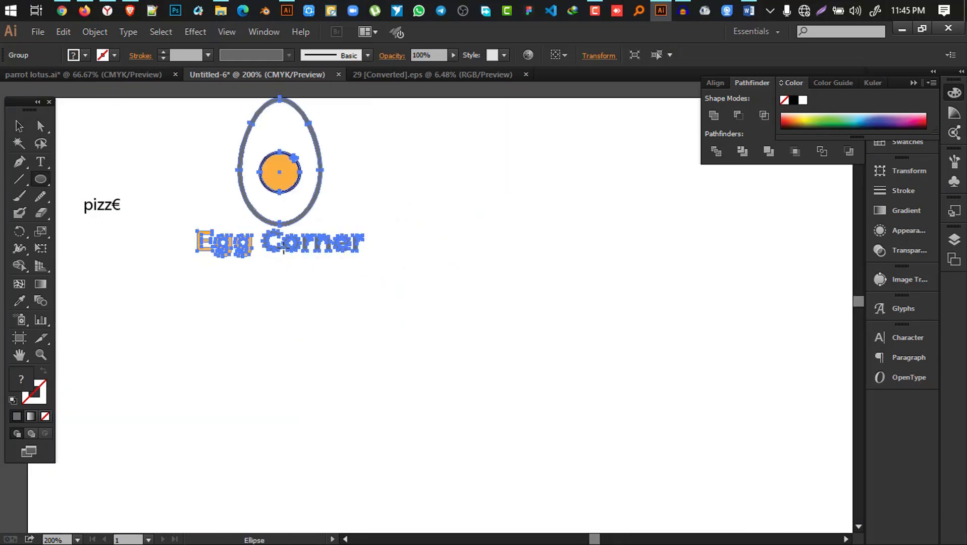
drag(463, 251, 604, 391)
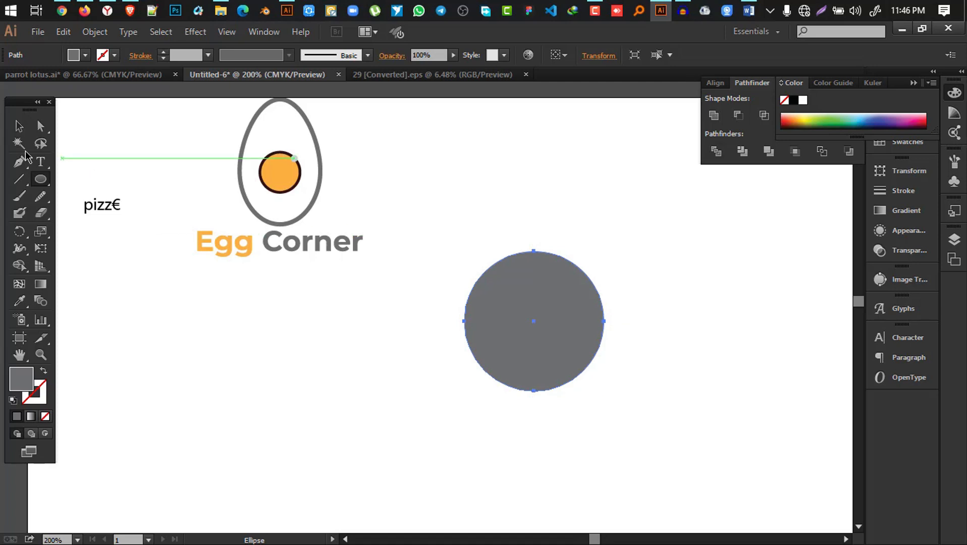
click(19, 130)
drag(502, 272, 317, 199)
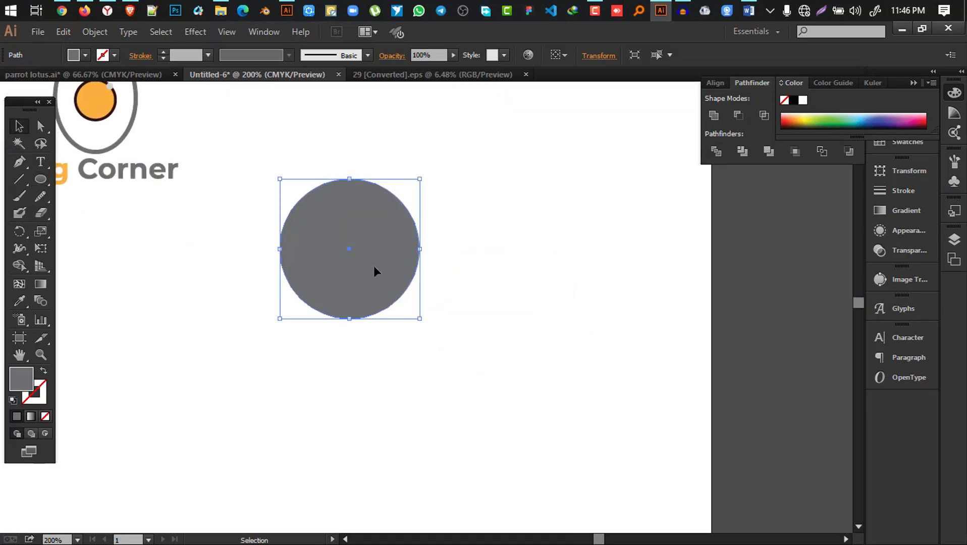
drag(376, 253, 377, 301)
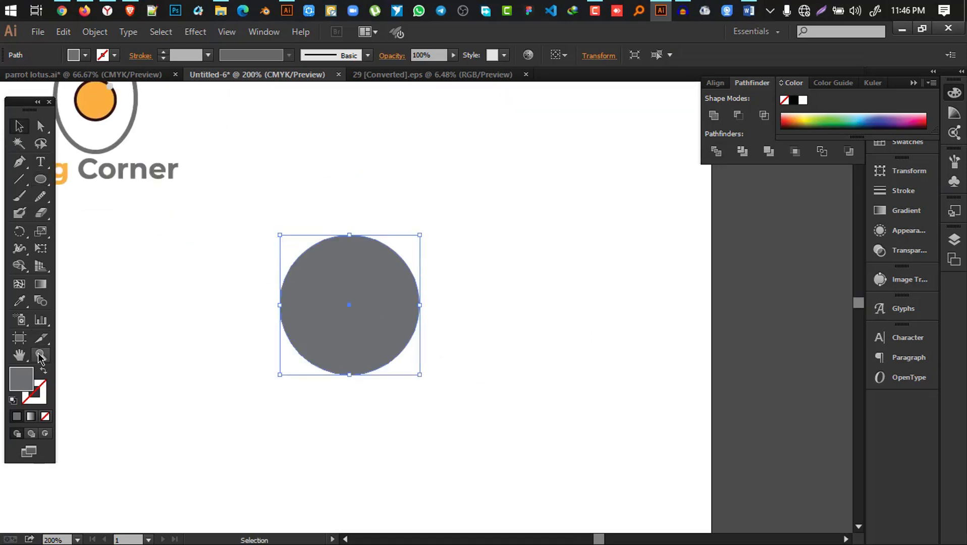
Step: Change the circle to no fill with a black 3 pt stroke
click(44, 374)
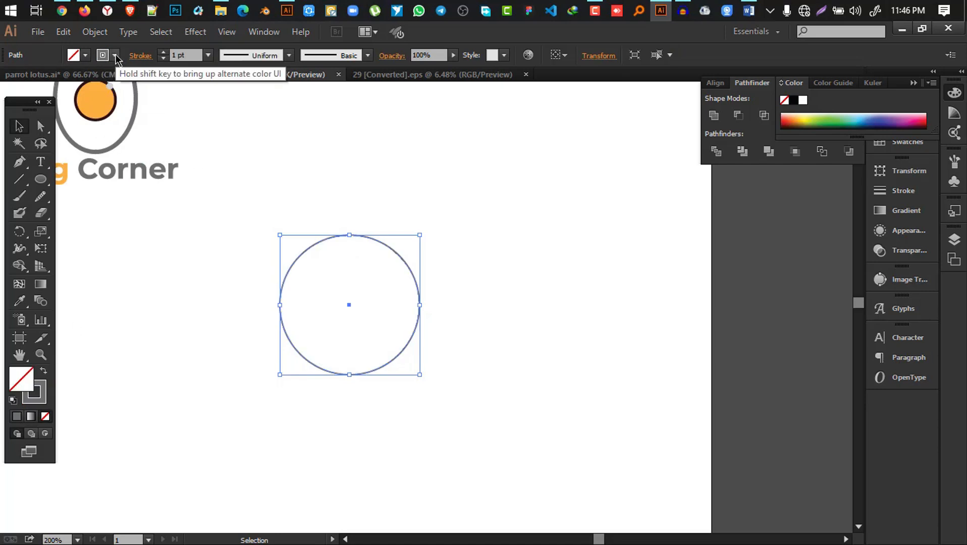
click(115, 55)
click(40, 80)
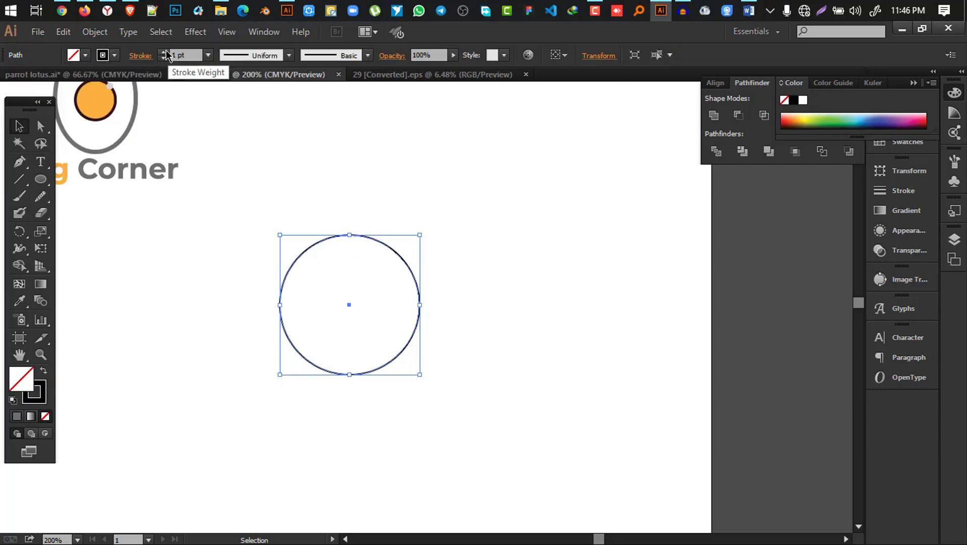
click(163, 52)
click(163, 52)
click(442, 198)
Step: Duplicate the circle in place and flatten the copy about its center into a full-width ellipse under a quarter of the circle's height
key(a)
click(407, 263)
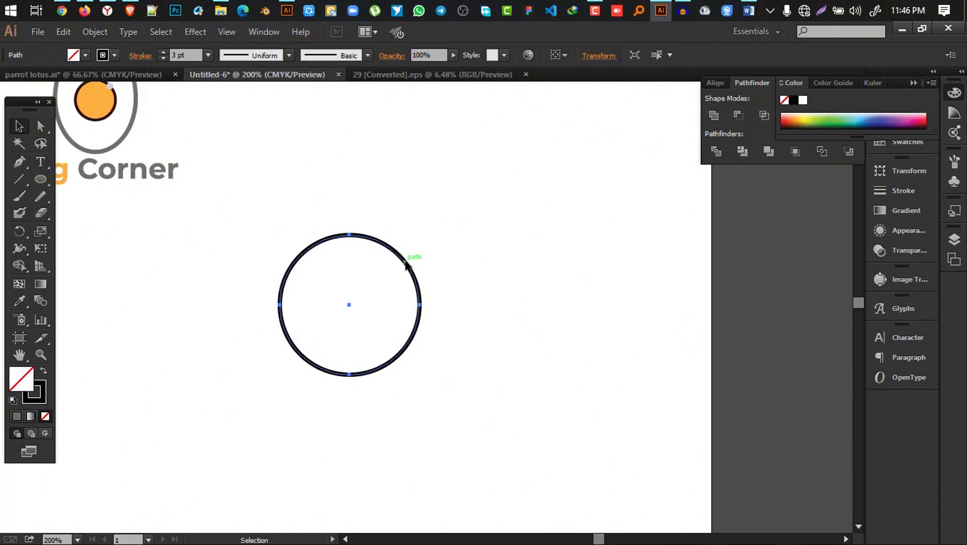
key(v)
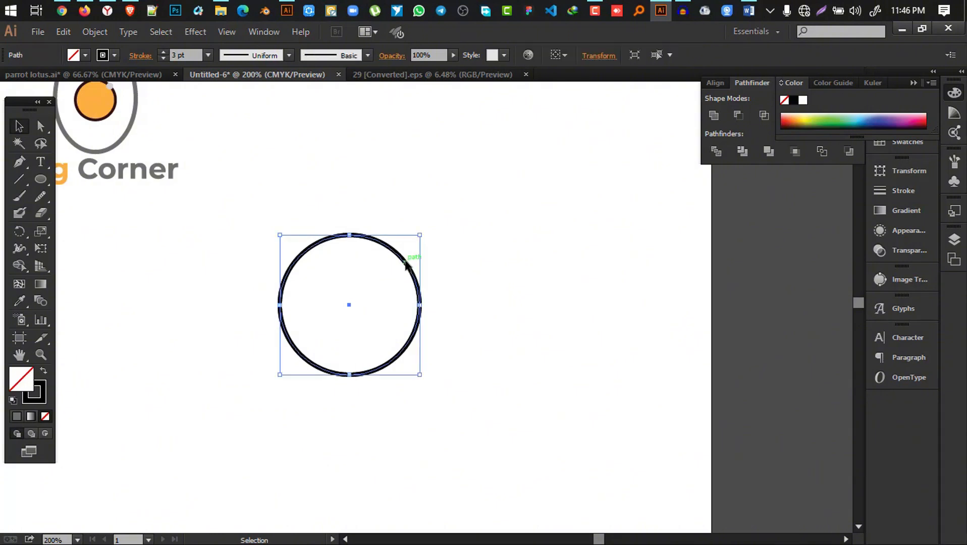
key(e)
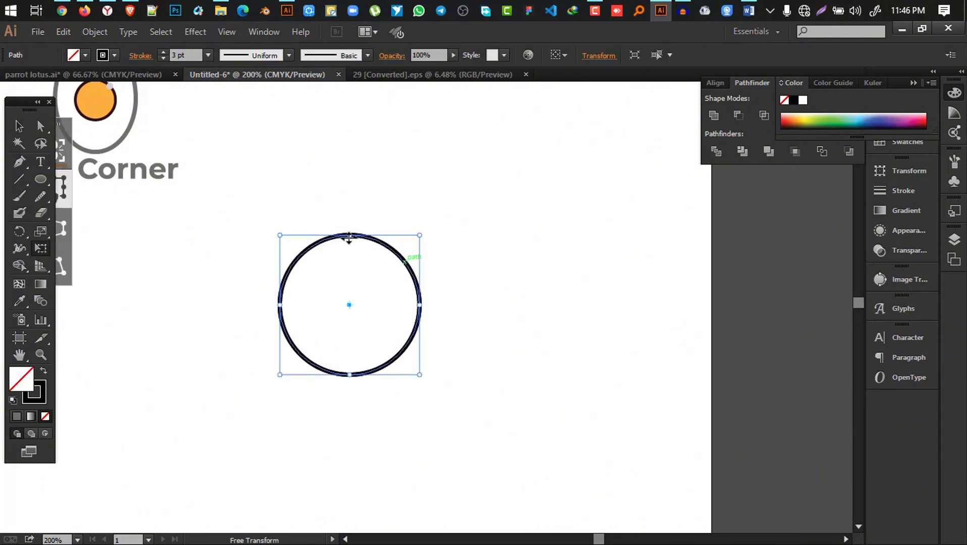
drag(348, 235, 353, 290)
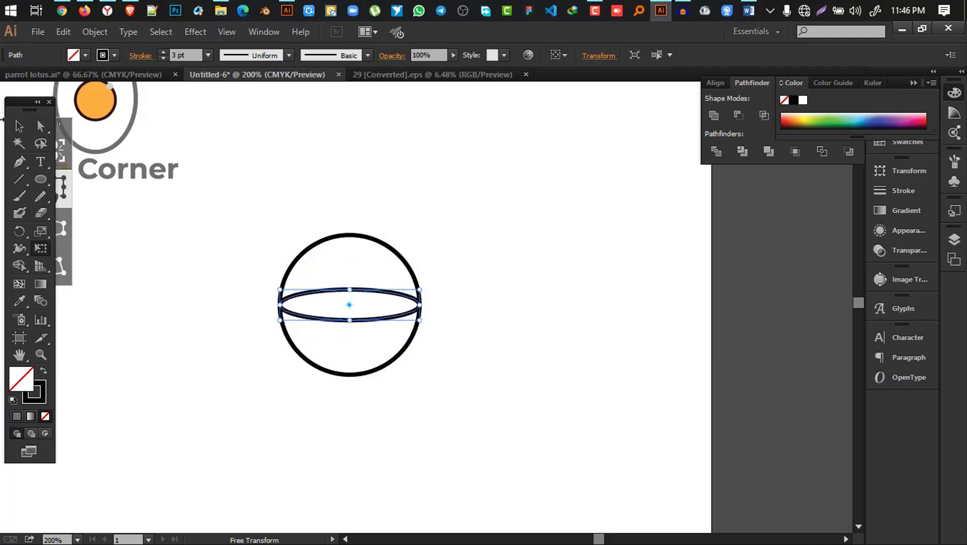
Step: Expand the strokes of the circle and the flat ellipse into shapes
click(19, 127)
drag(500, 395, 246, 221)
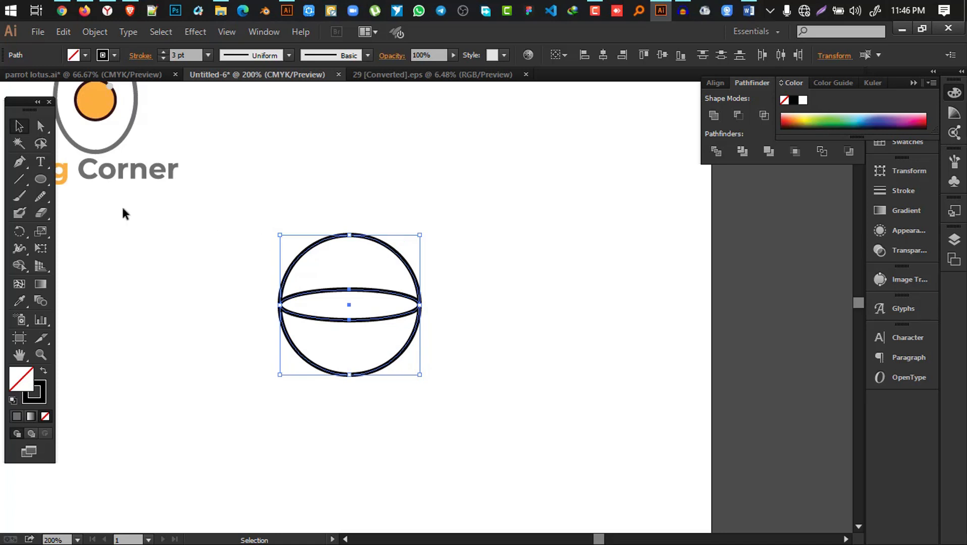
click(94, 32)
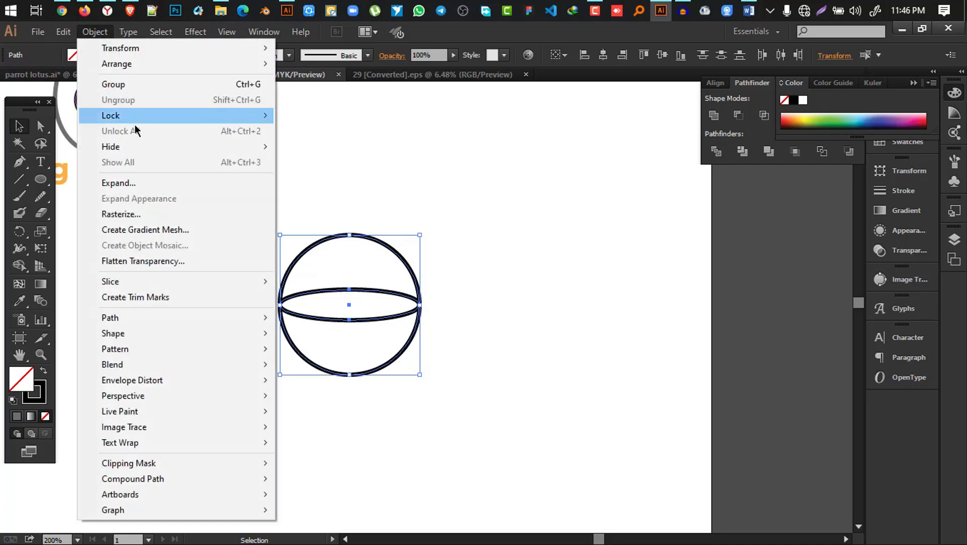
click(139, 185)
click(460, 371)
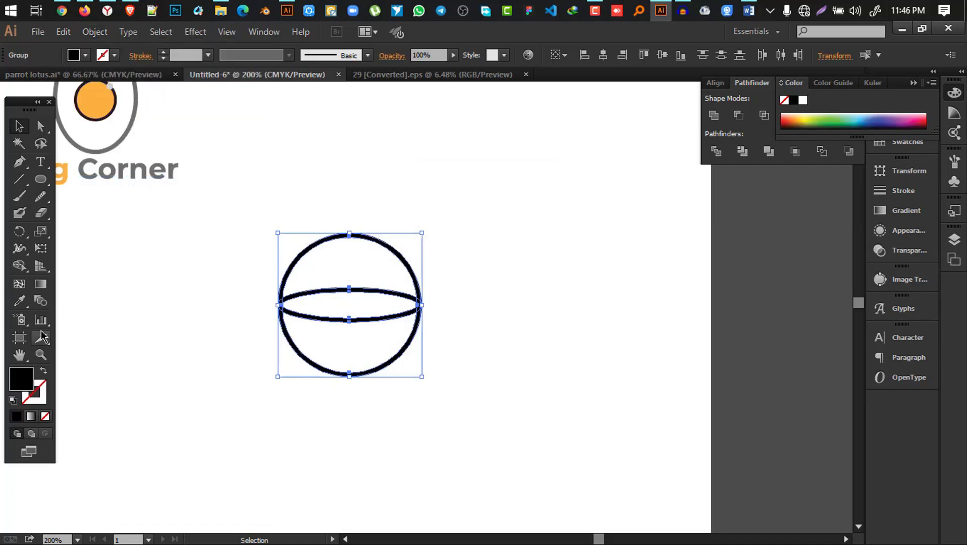
Step: Use Shape Builder to remove the circle's upper arc and fill the area below the ellipse black, forming a bowl
click(19, 266)
mouse_move(318, 225)
mouse_down()
mouse_move(372, 259)
mouse_move(423, 230)
mouse_up()
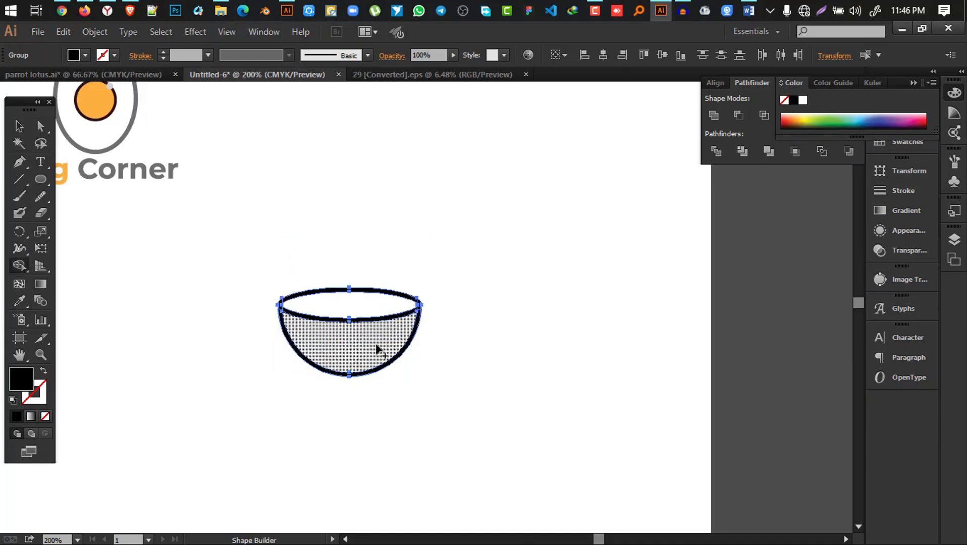
click(379, 350)
click(19, 126)
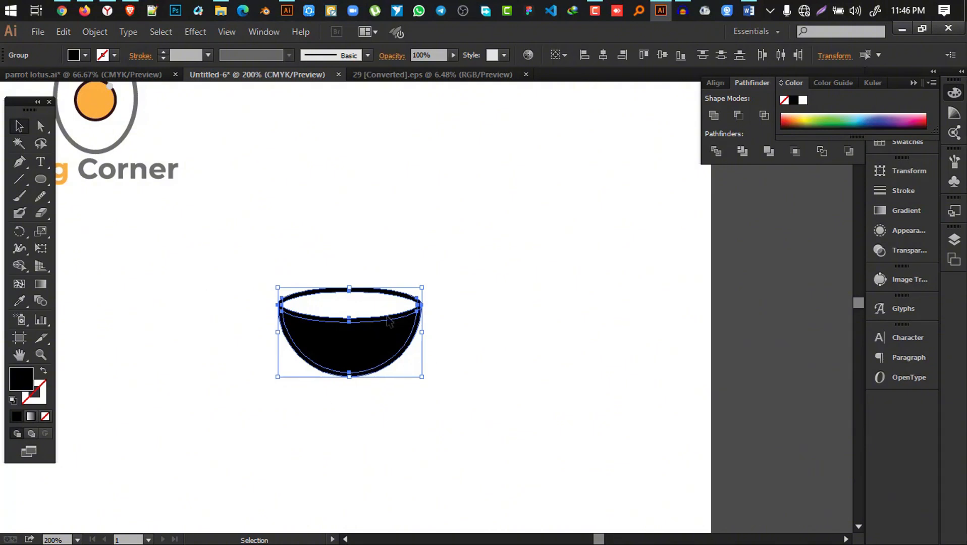
click(458, 415)
scroll(413, 357, up, 1)
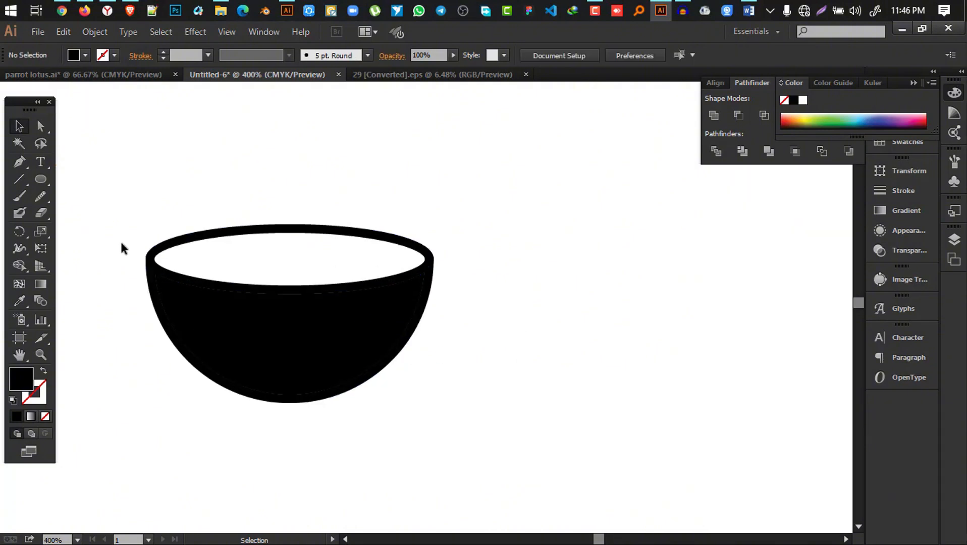
Step: Draw a small unfilled ellipse over the bowl's right edge and give it a black 4 pt stroke
drag(46, 190, 92, 212)
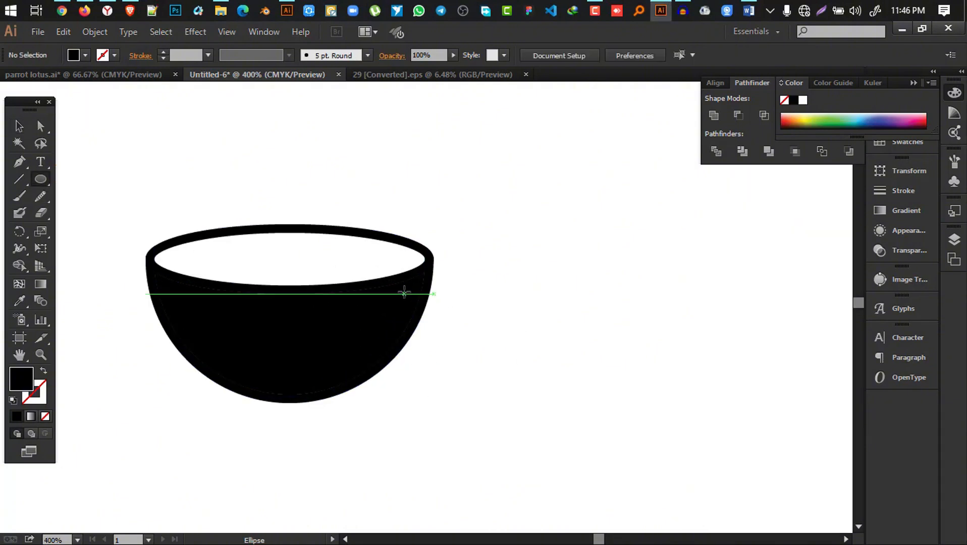
drag(404, 294, 448, 342)
click(23, 129)
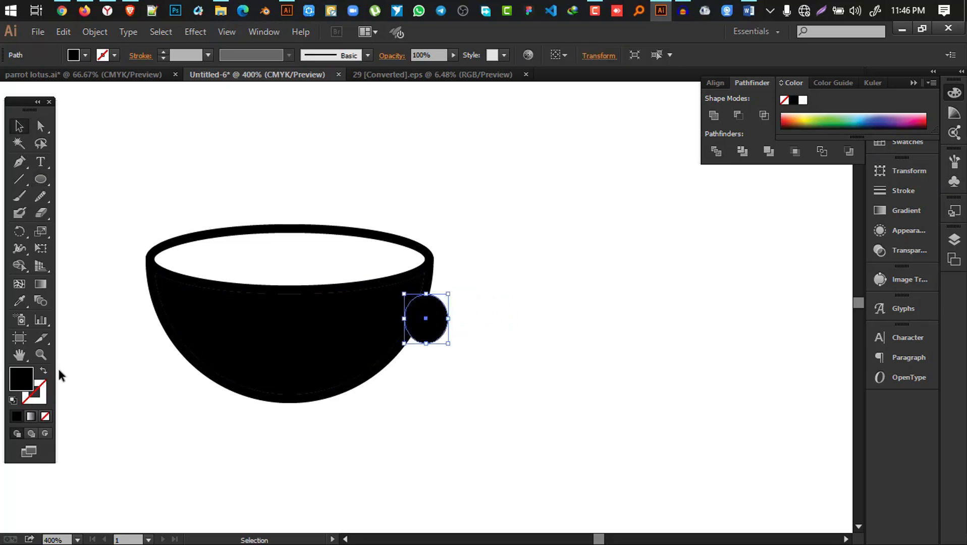
click(43, 372)
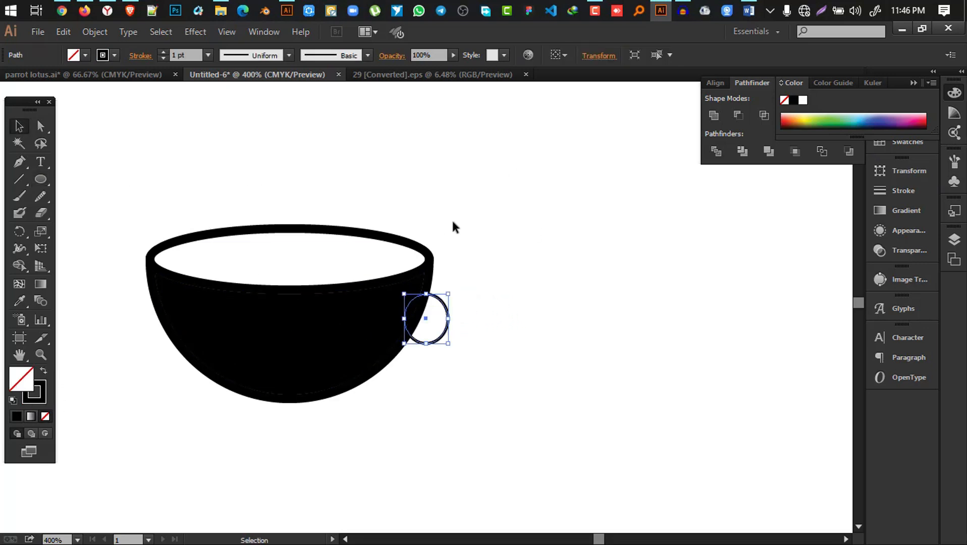
click(162, 53)
click(162, 52)
click(163, 52)
click(635, 269)
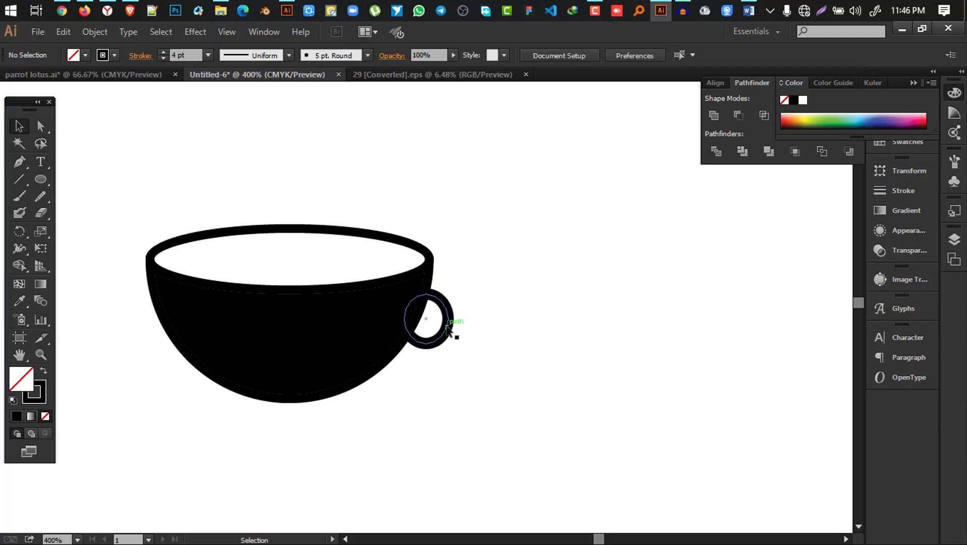
Step: Move the small ring up along the bowl's side, then tilt and widen it outward as a cup handle
drag(446, 326, 450, 316)
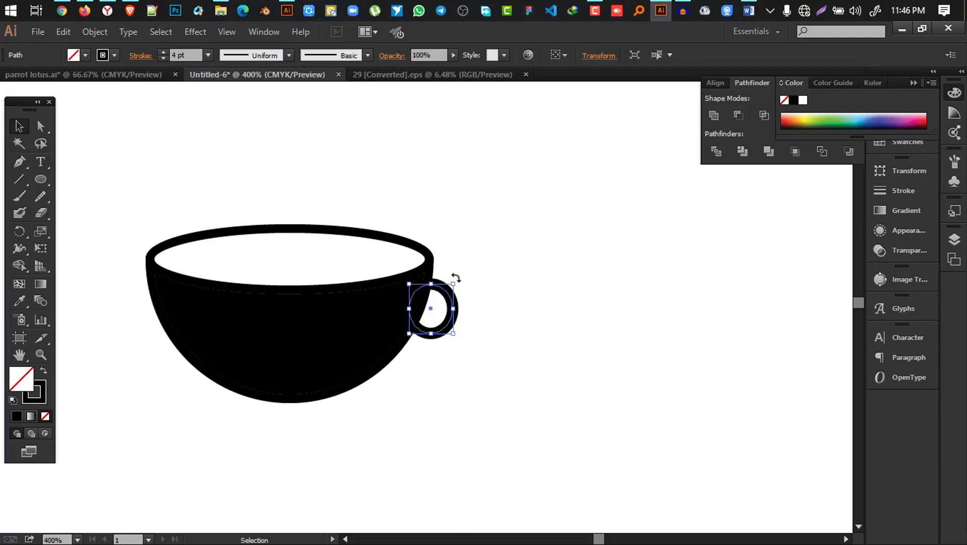
drag(454, 276, 459, 303)
click(584, 354)
click(558, 316)
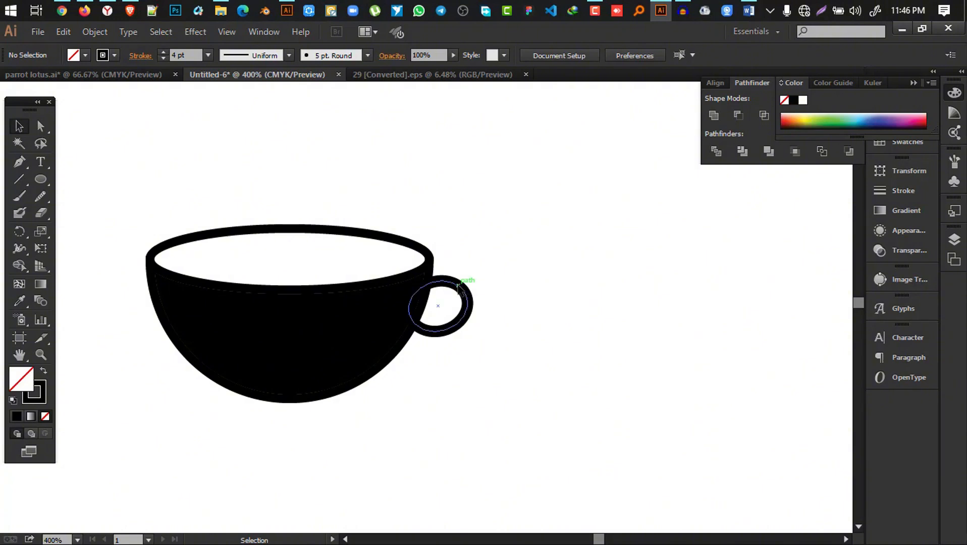
Step: Reduce the handle ring's stroke to 3 pt and shift it slightly up and inward toward the bowl's rim
click(468, 295)
click(164, 59)
click(542, 272)
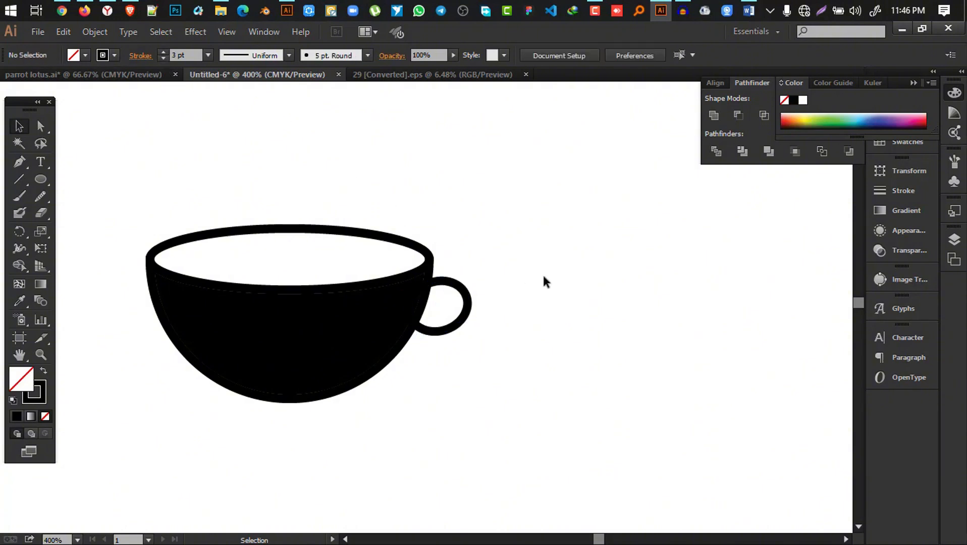
drag(459, 326, 455, 318)
click(558, 360)
Step: Expand the fills and strokes of the bowl and handle and unite them into one cup shape
drag(470, 353, 202, 168)
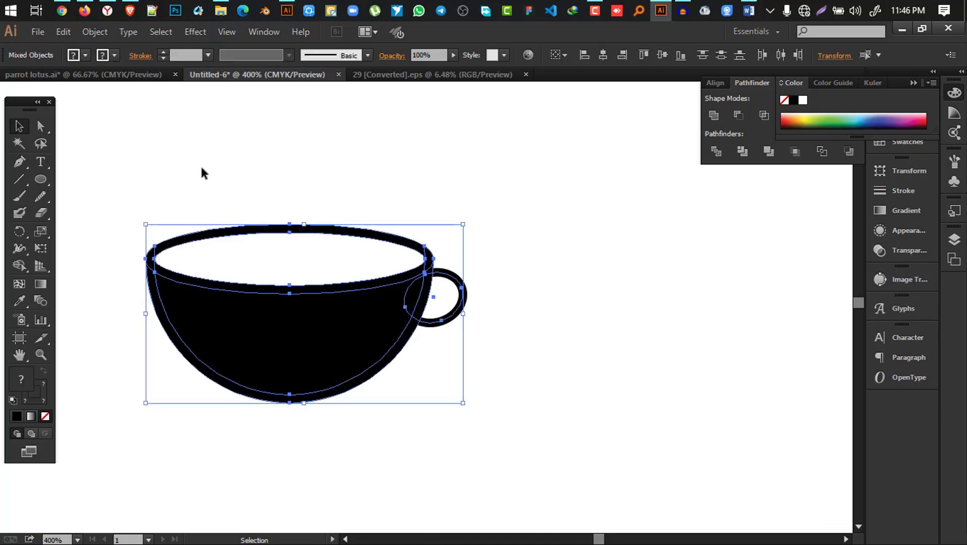
click(93, 32)
click(126, 184)
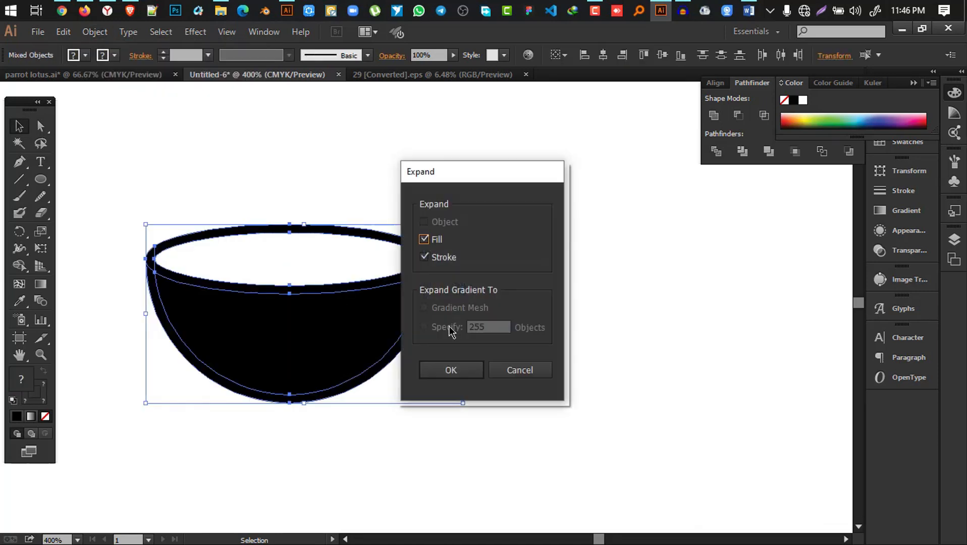
click(447, 373)
click(714, 115)
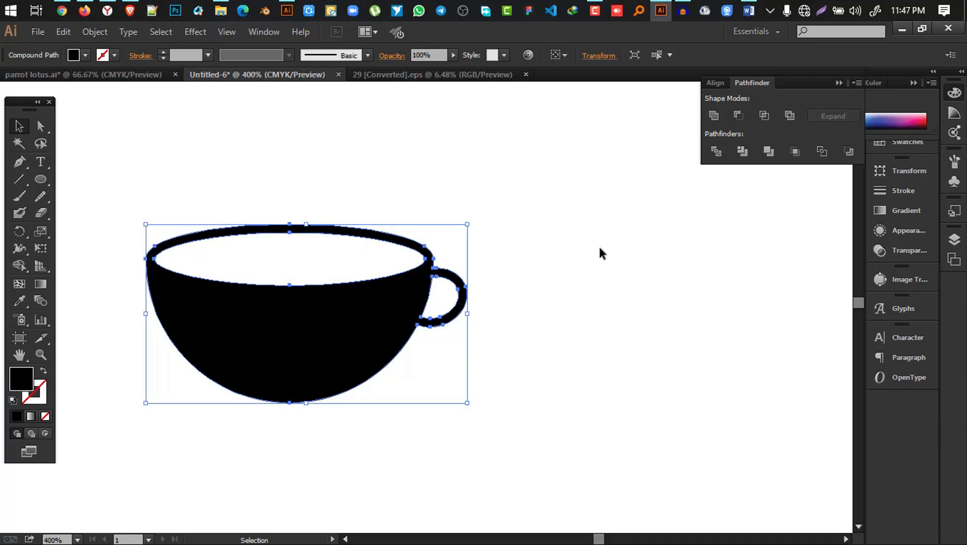
click(546, 259)
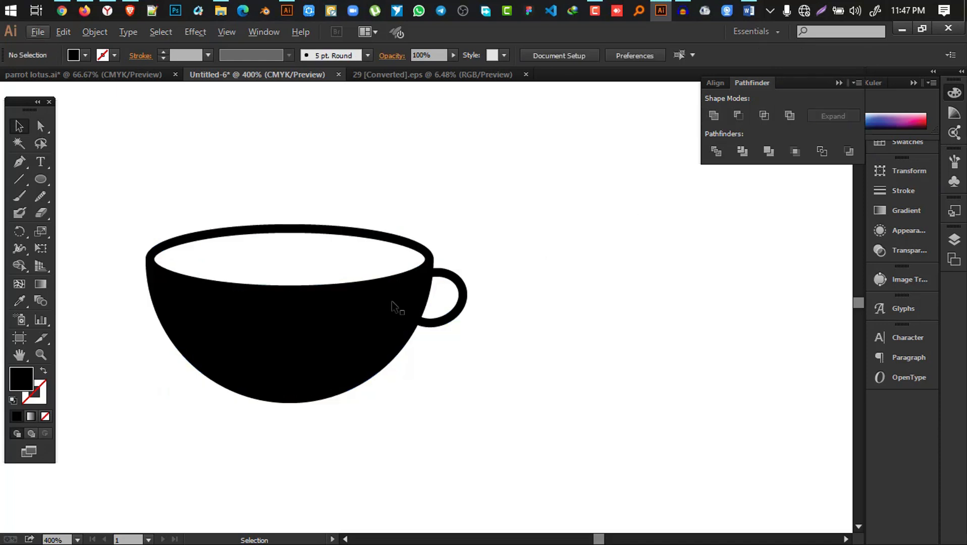
Step: Draw a short vertical line above the cup and give it a black 2 pt stroke
drag(395, 306, 553, 236)
drag(511, 175, 474, 288)
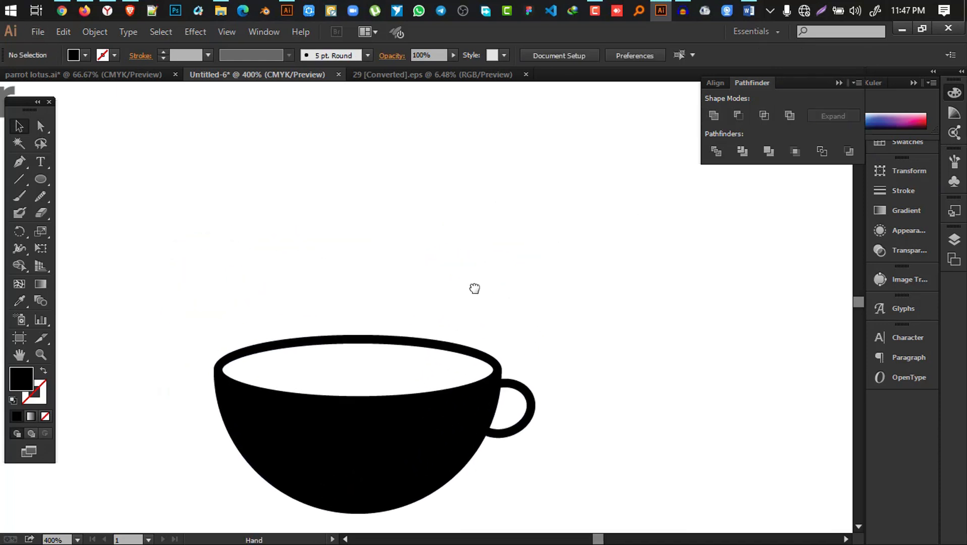
drag(23, 179, 68, 183)
drag(313, 160, 333, 227)
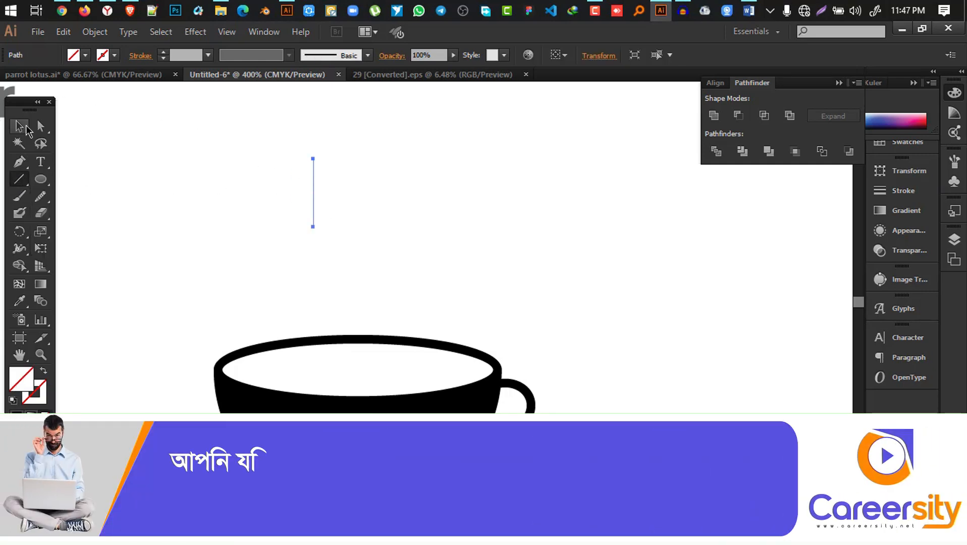
click(19, 126)
click(165, 54)
click(165, 54)
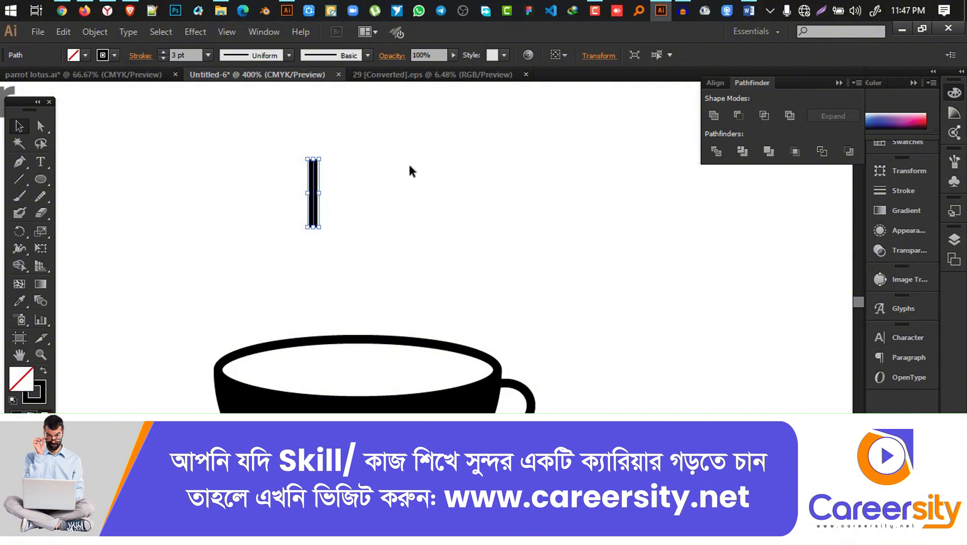
click(231, 115)
drag(274, 137, 331, 197)
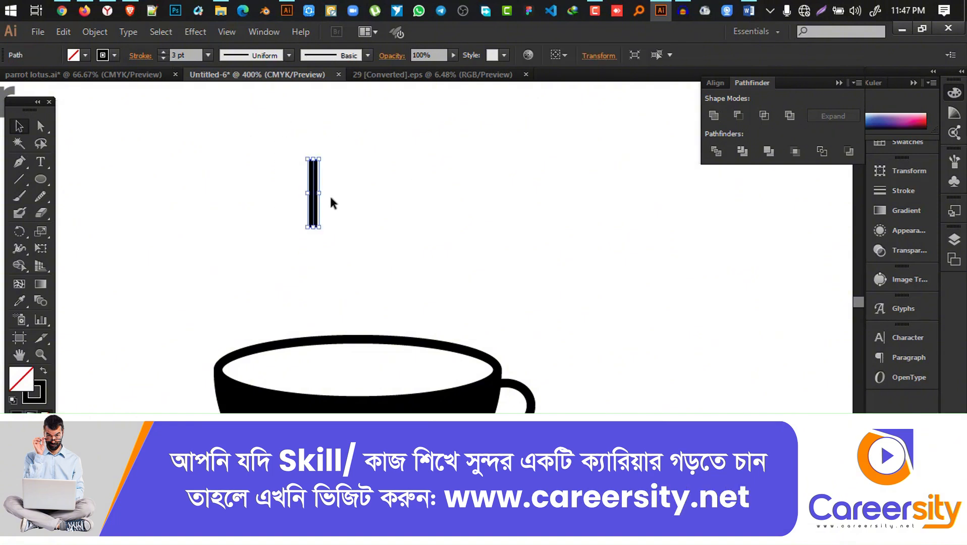
click(163, 58)
click(319, 110)
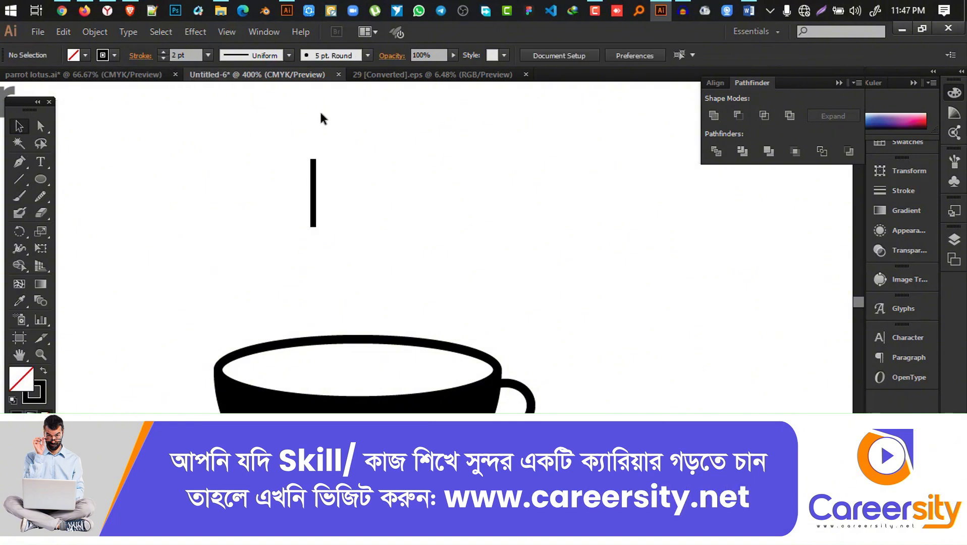
Step: Thicken the vertical line to a 7 pt stroke and lengthen it downward to about twice its height
drag(351, 221, 364, 237)
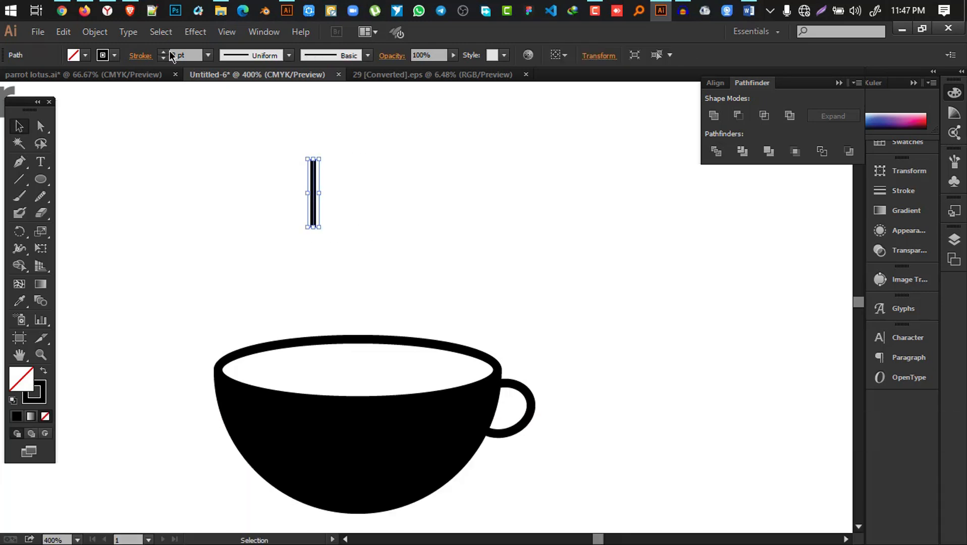
click(163, 52)
click(162, 52)
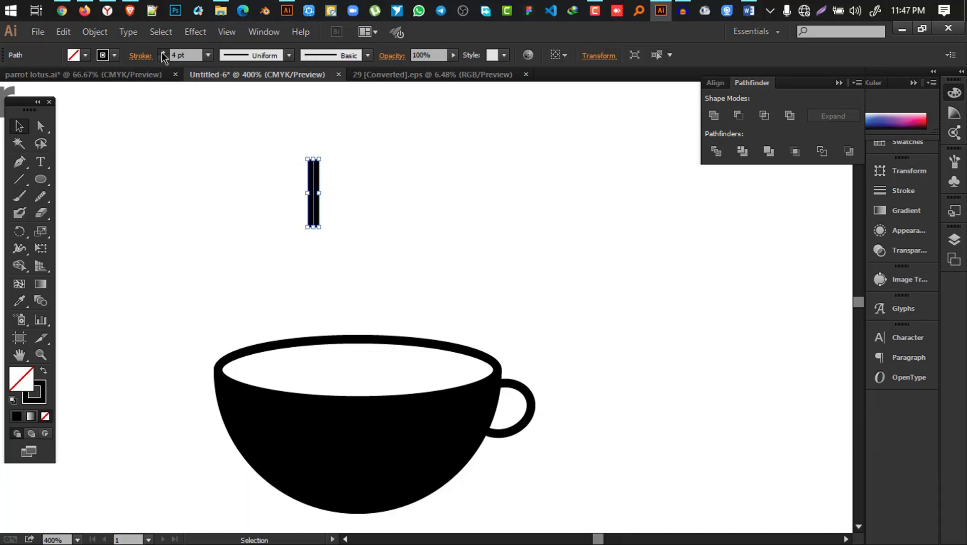
drag(317, 272, 319, 299)
click(340, 233)
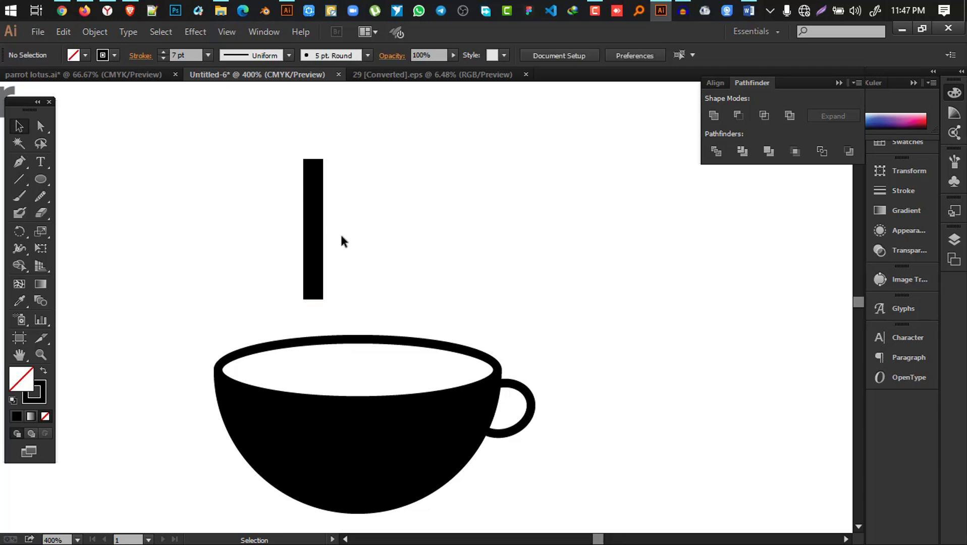
Step: Move the thick line over the cup's center and apply the width profile that tapers to points at both ends
drag(325, 221, 369, 191)
click(289, 55)
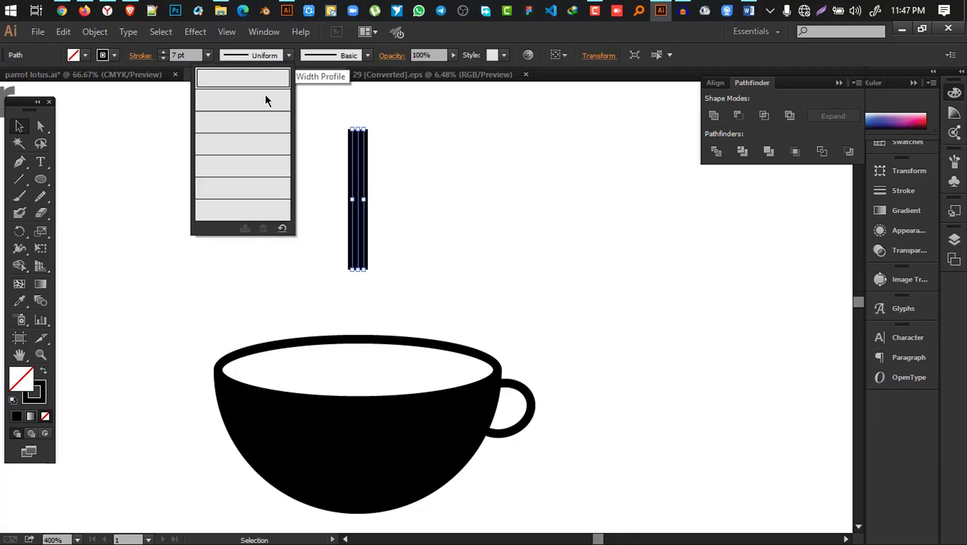
click(255, 124)
click(598, 222)
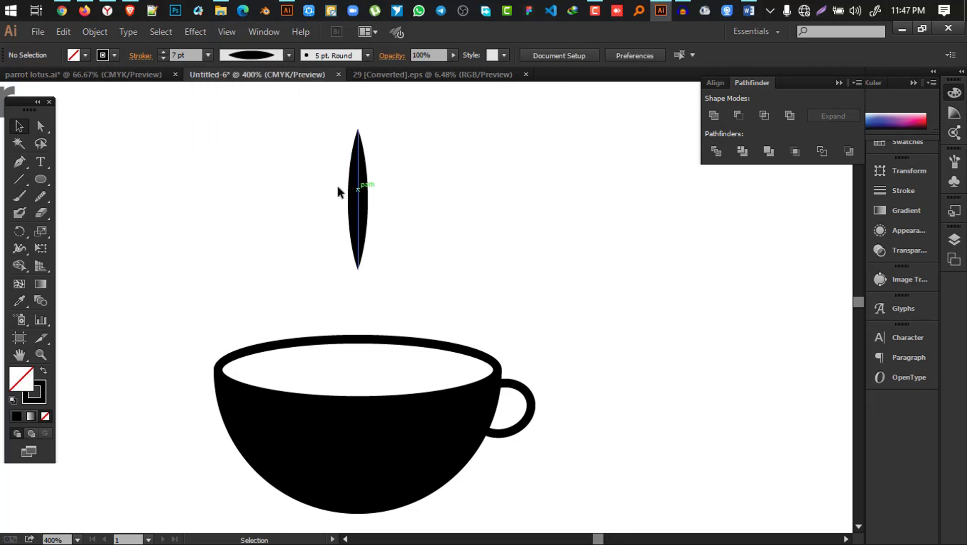
Step: Apply a 20° Twist effect to the tapered line to shape it like a wisp of steam
click(354, 190)
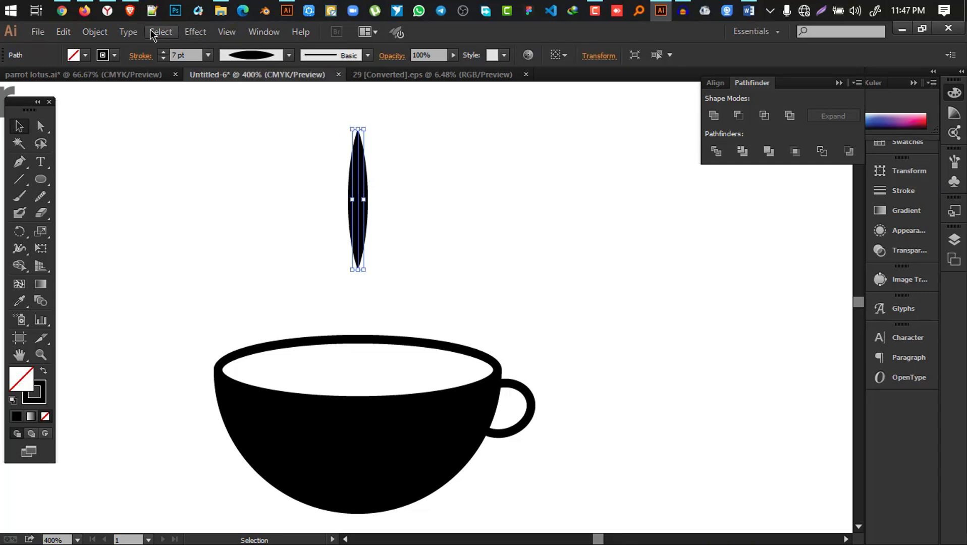
click(195, 32)
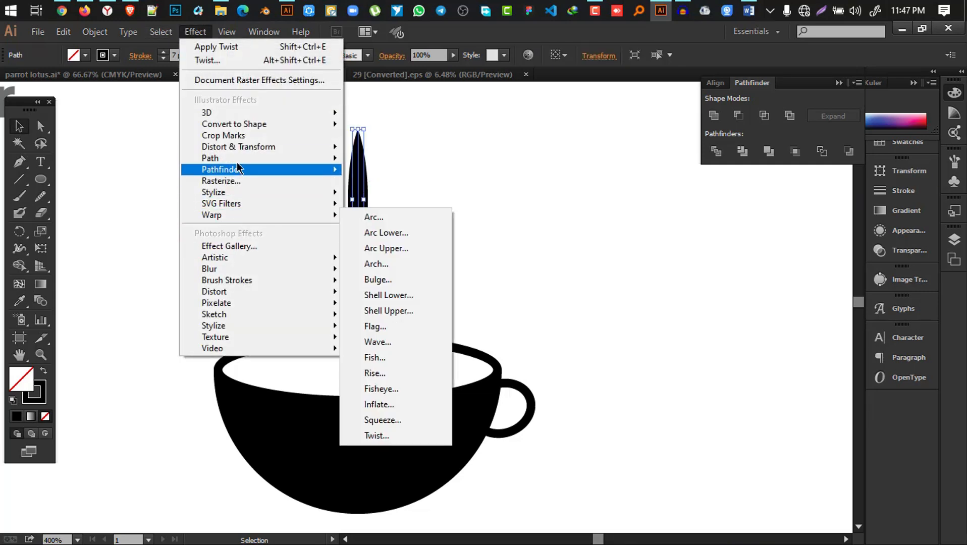
mouse_move(236, 147)
click(387, 227)
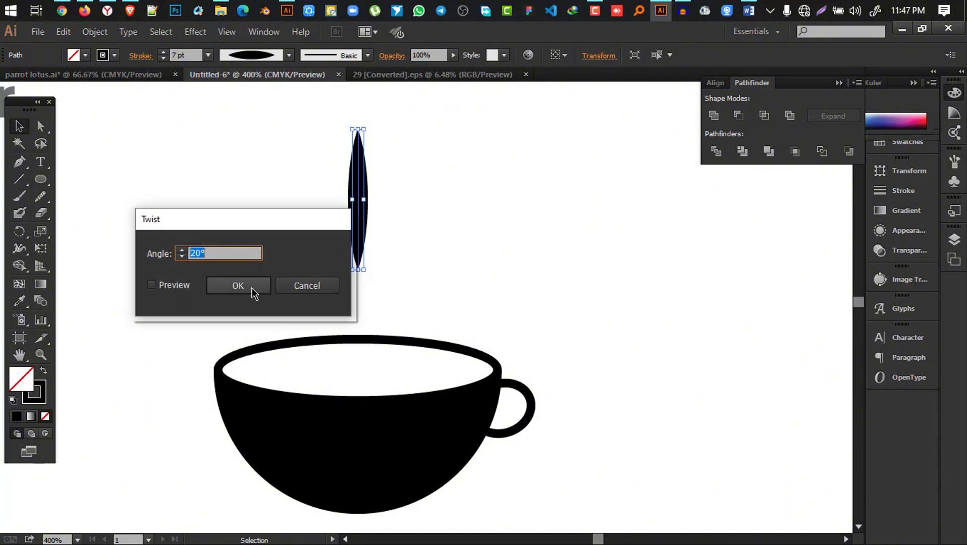
click(187, 284)
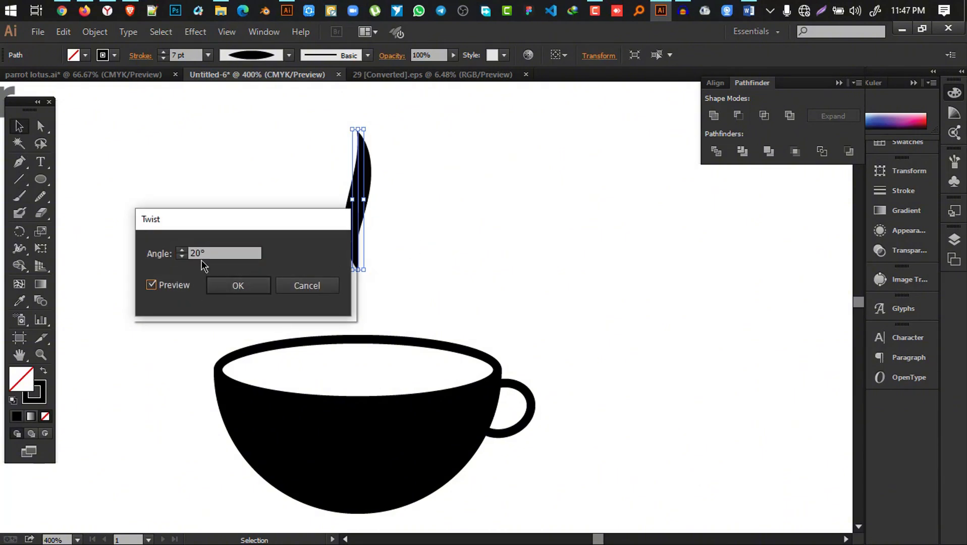
click(235, 285)
click(432, 271)
Step: Expand the appearance of the twisted steam wisp into an editable shape
click(366, 192)
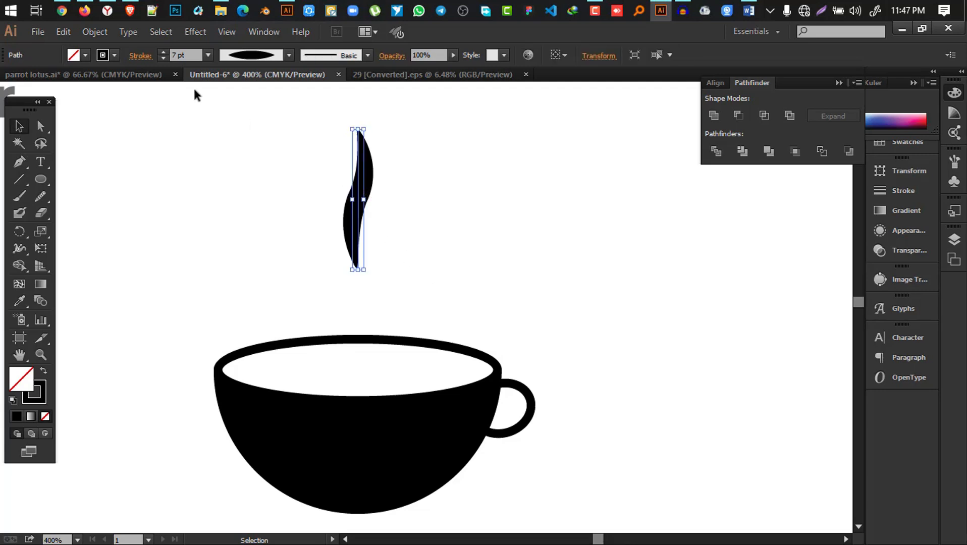
click(95, 32)
click(151, 199)
Step: Duplicate the steam wisp to its left and scale the copy to about two-thirds height, keeping its base level
drag(360, 207, 317, 202)
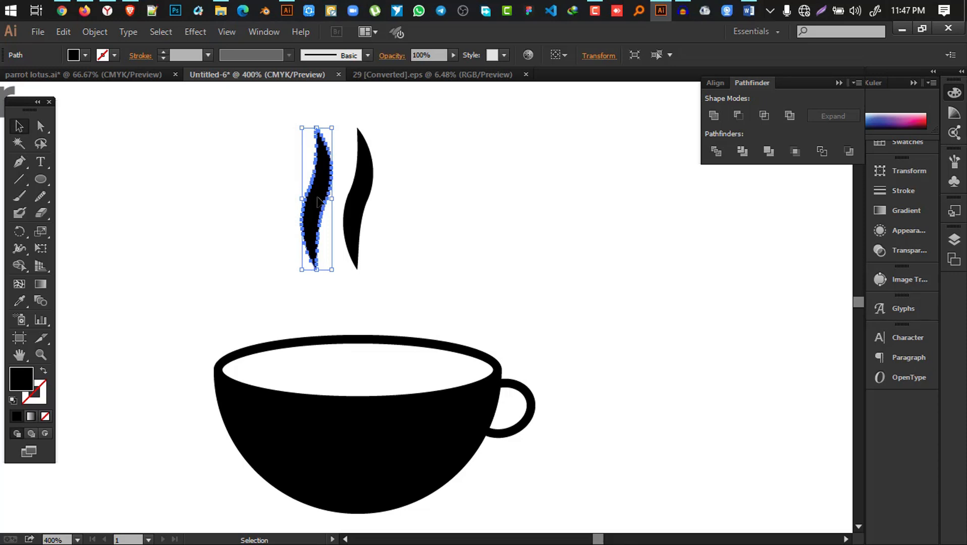
right_click(318, 200)
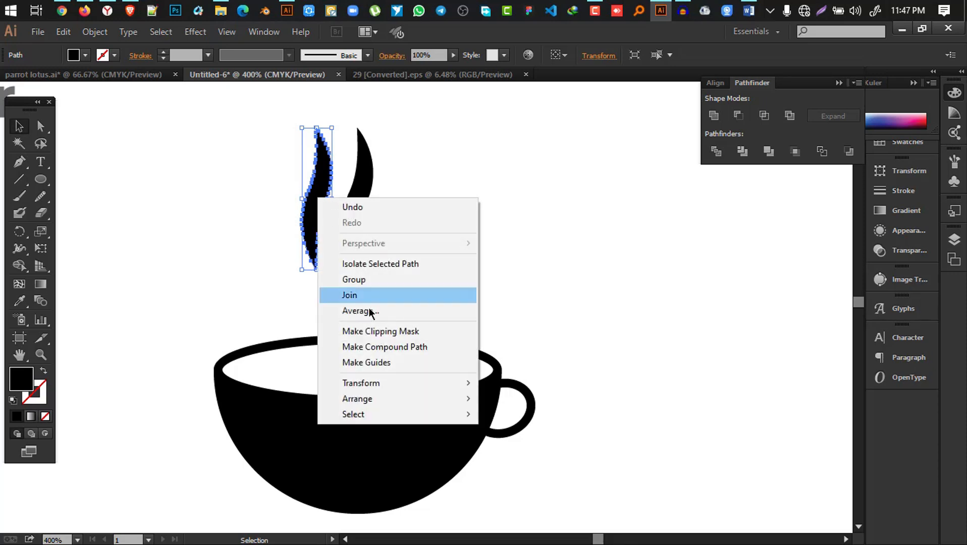
click(328, 173)
drag(317, 128, 317, 178)
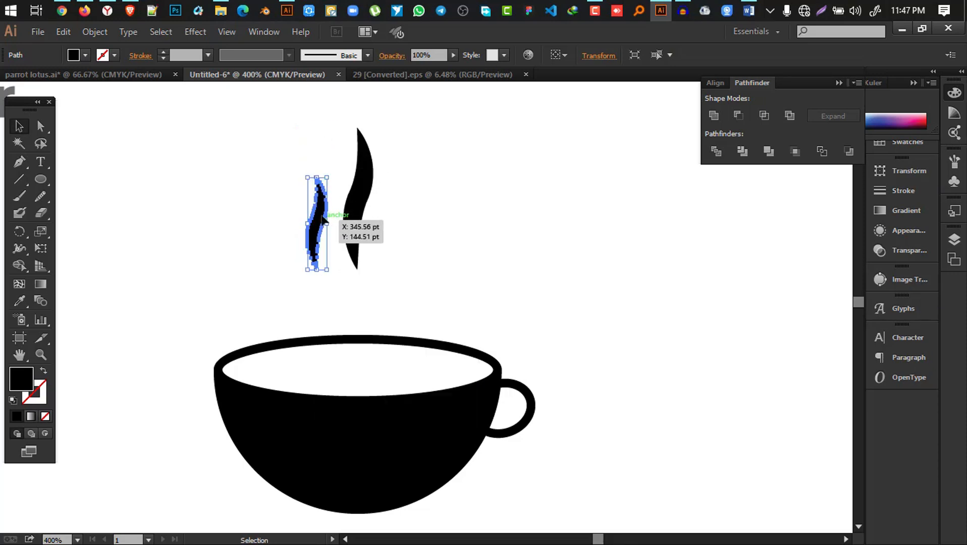
Step: Make a vertical-axis reflected copy of the small wisp and place it on the other side of the tall wisp
right_click(322, 215)
mouse_move(395, 400)
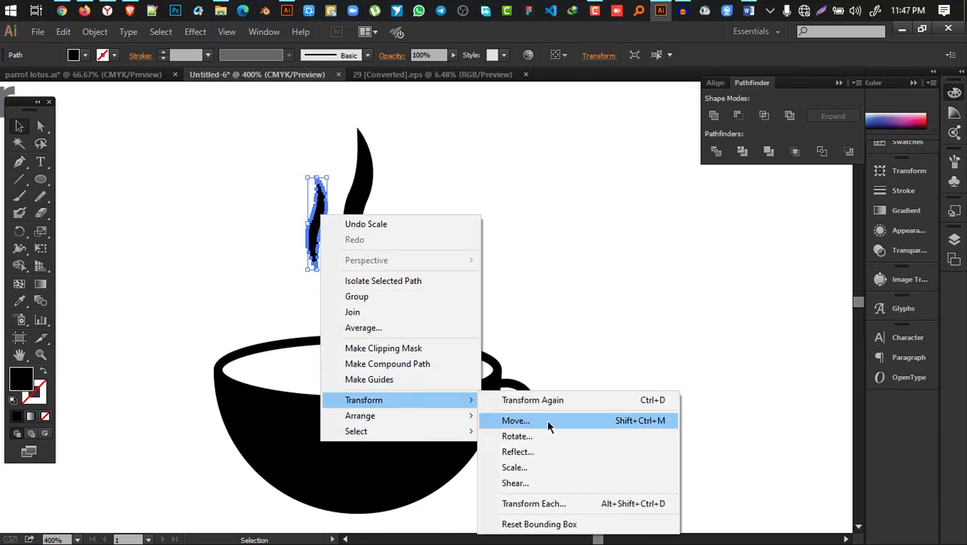
click(556, 452)
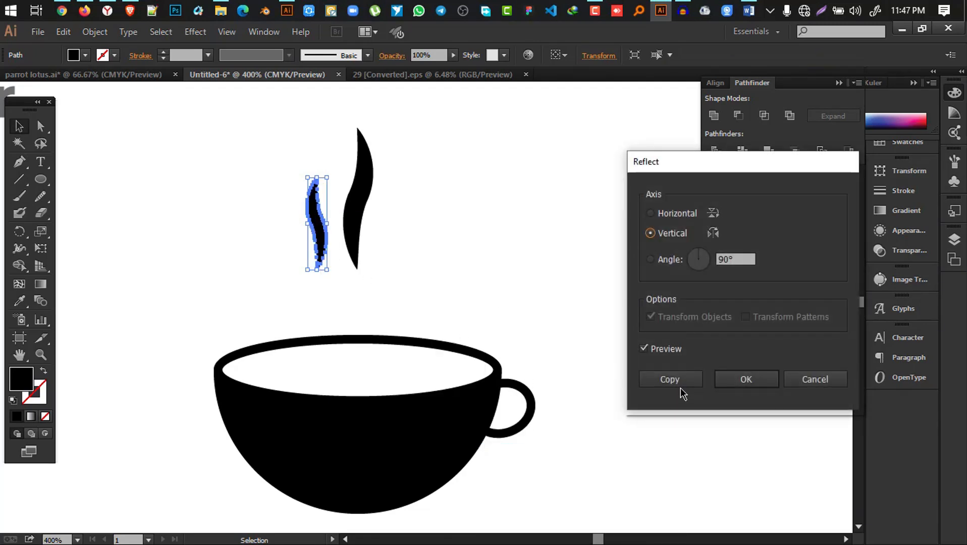
click(680, 387)
drag(322, 230, 396, 228)
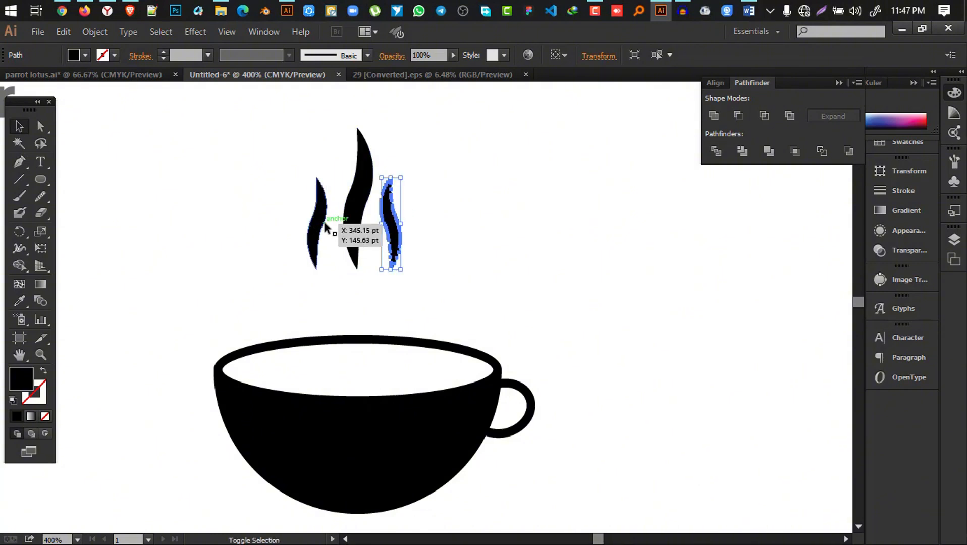
Step: Group the two small wisps and align the group with the tall wisp by horizontal centers
shift+click(319, 224)
key(ctrl+g)
key(v)
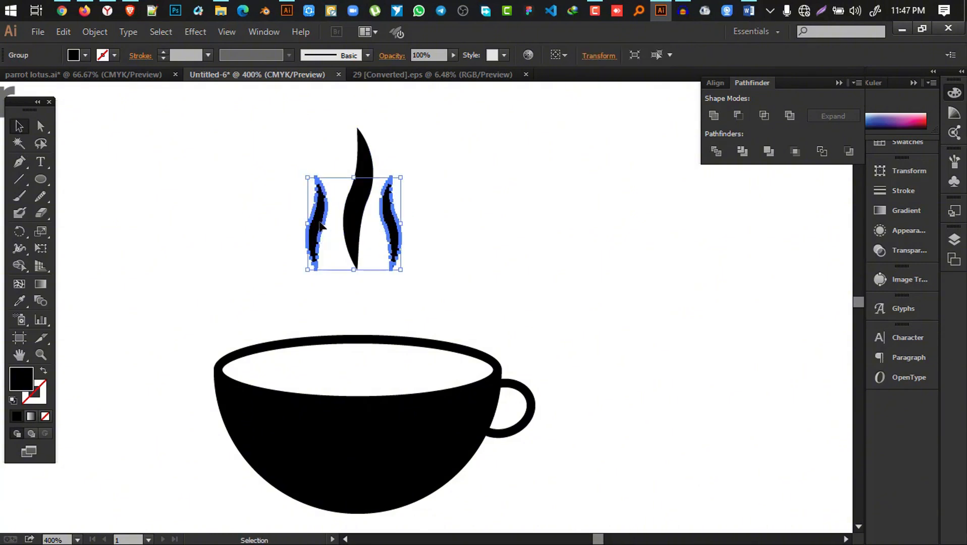
drag(500, 293, 357, 220)
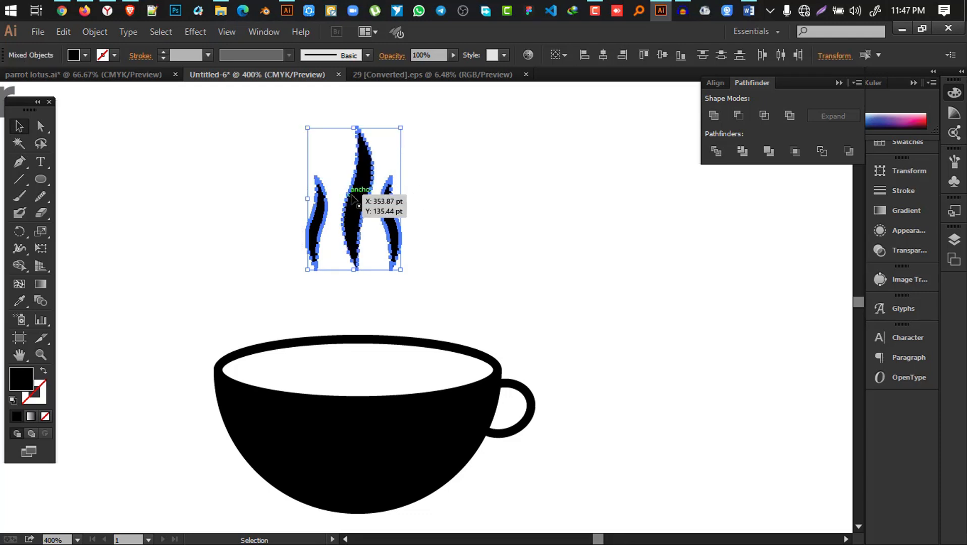
click(600, 57)
click(483, 225)
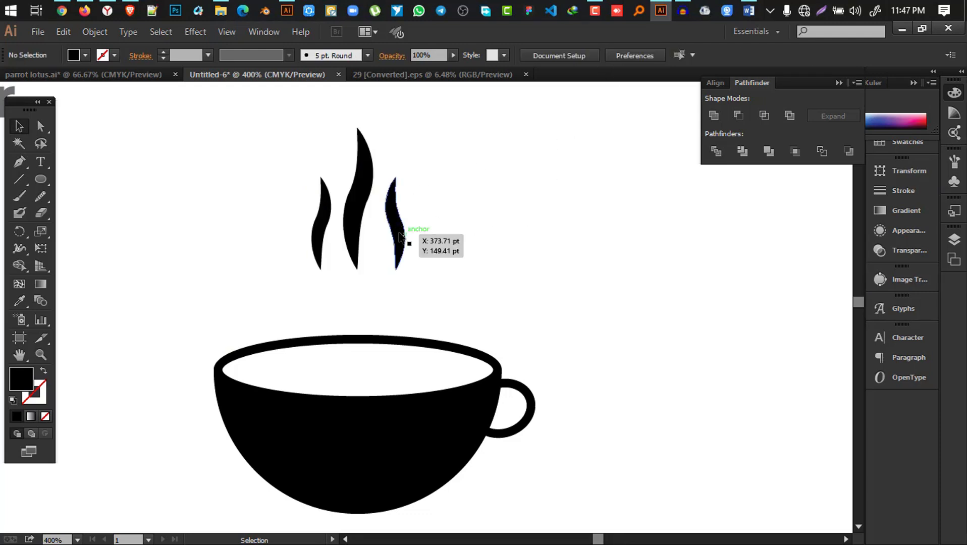
Step: Move the three steam wisps straight down about 20 pt so they sit just above the cup's rim
drag(477, 263, 365, 264)
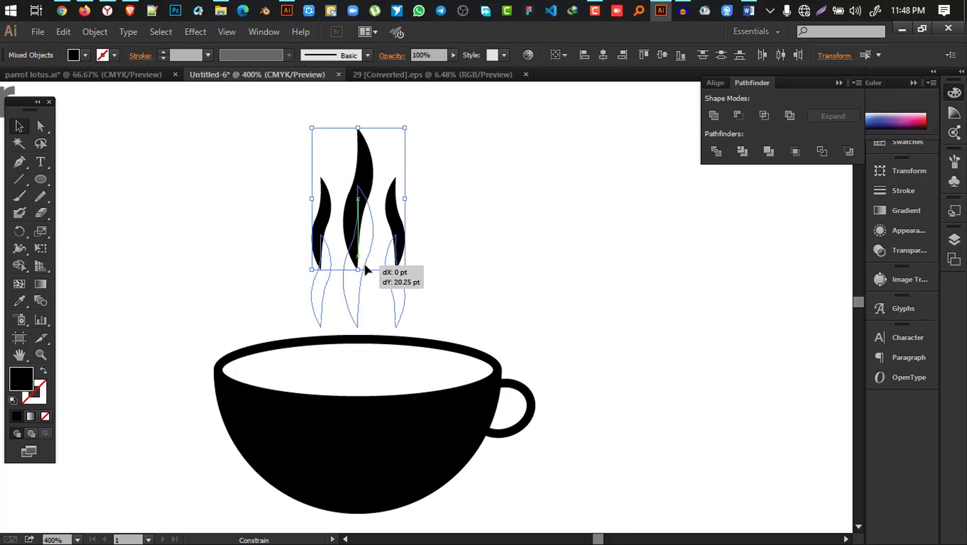
click(510, 249)
scroll(511, 249, down, 2)
scroll(509, 237, right, 3)
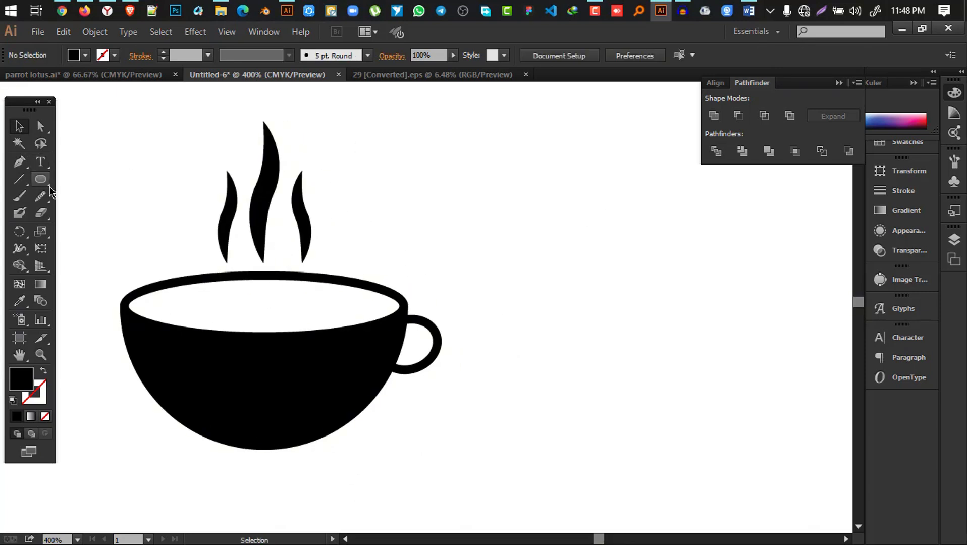
Step: Draw a black-filled circle in the empty area to the right of the steam wisps
drag(45, 183, 122, 215)
drag(504, 152, 565, 247)
click(20, 127)
click(513, 163)
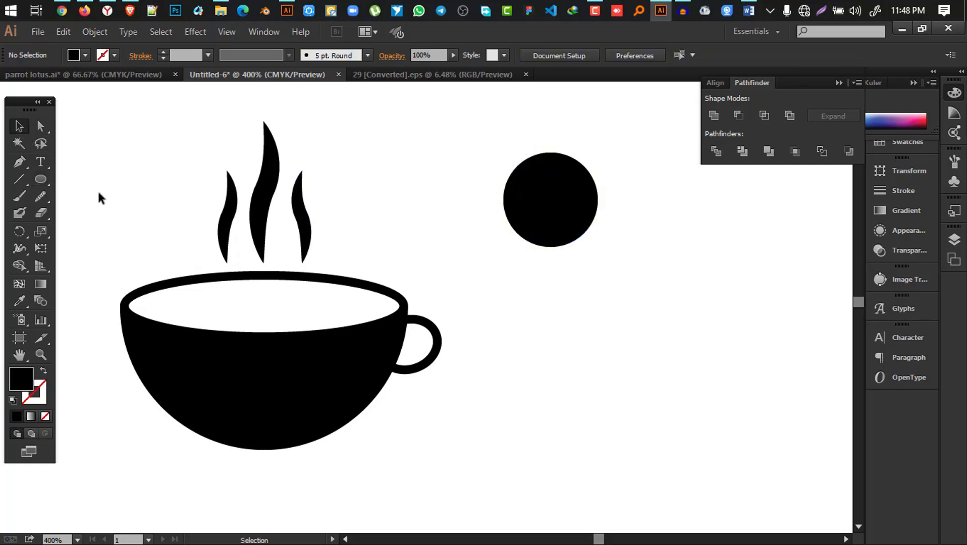
Step: Draw a short vertical line between the steam and the circle, slightly shorter than the circle, with a 2 pt black stroke
click(19, 180)
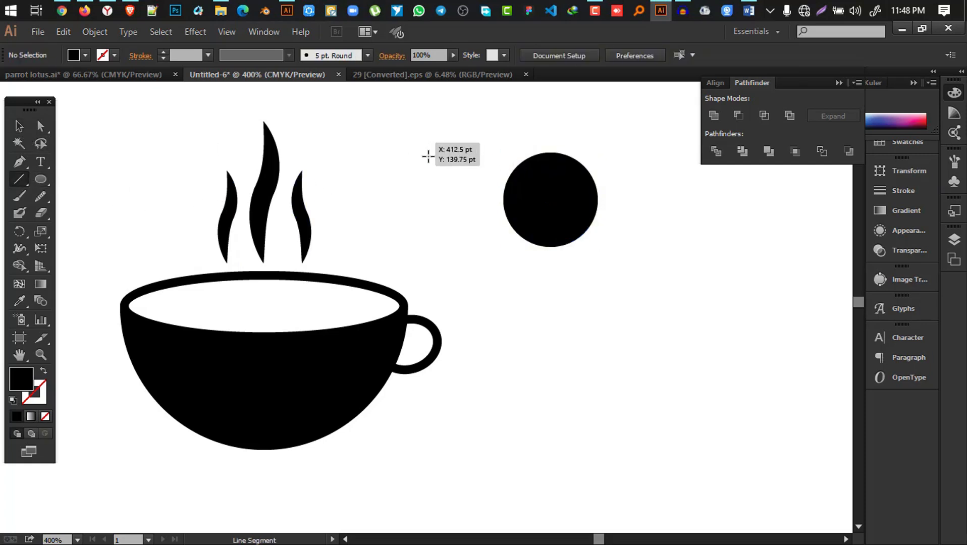
drag(421, 142, 441, 232)
click(19, 127)
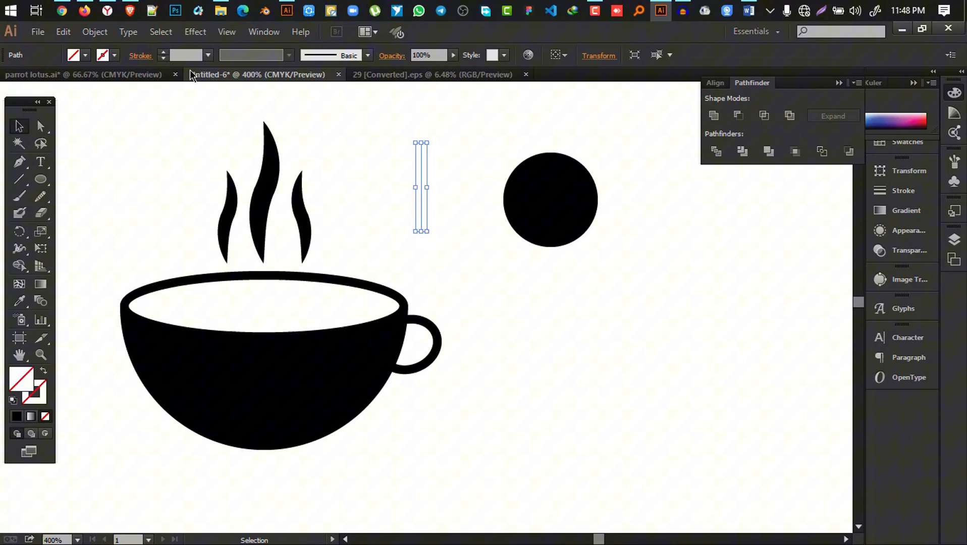
click(163, 56)
click(254, 56)
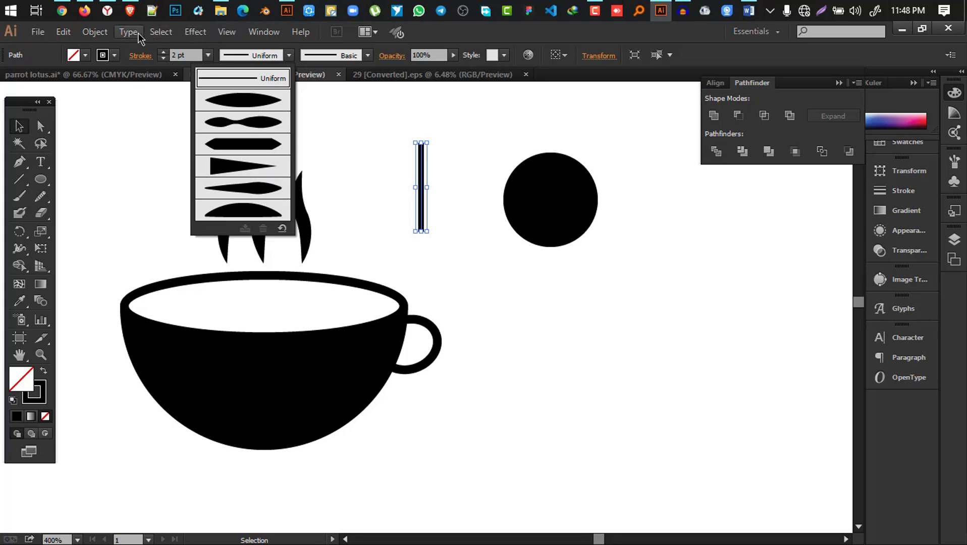
click(228, 32)
Step: Apply a 28° Twist effect to the vertical line
click(196, 32)
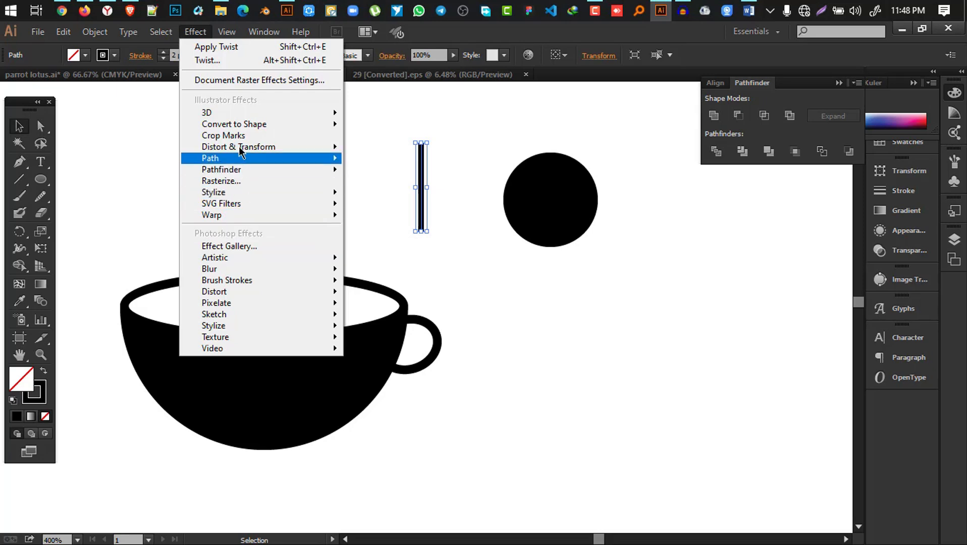
mouse_move(272, 147)
click(396, 224)
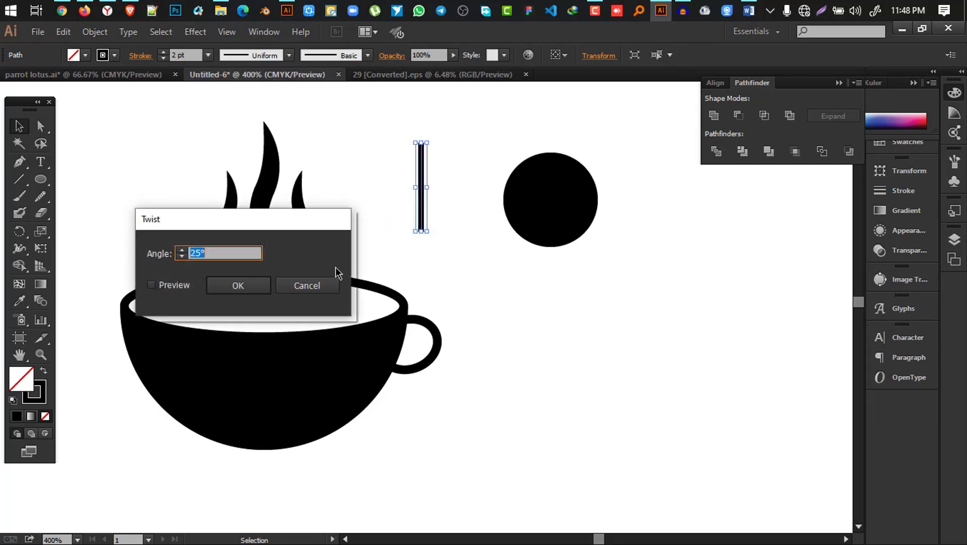
click(185, 286)
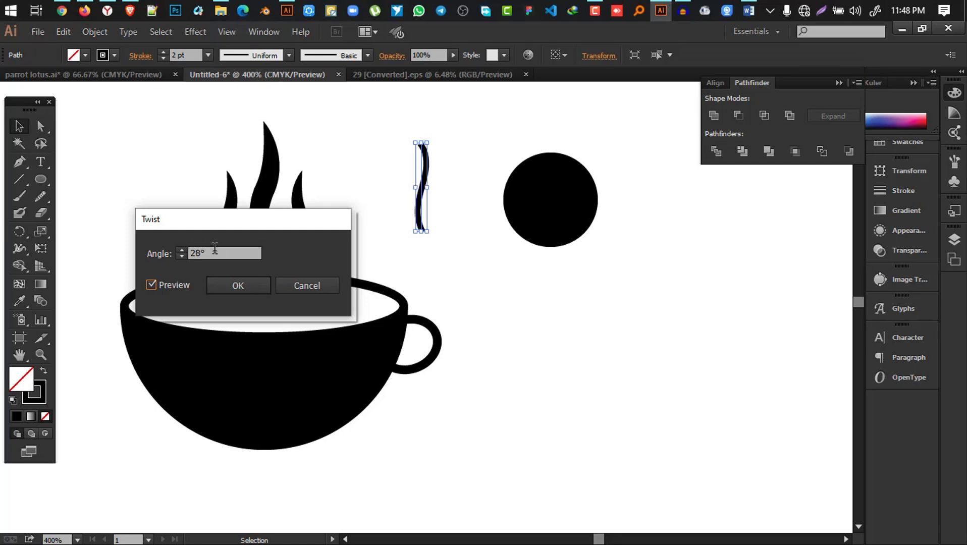
click(224, 287)
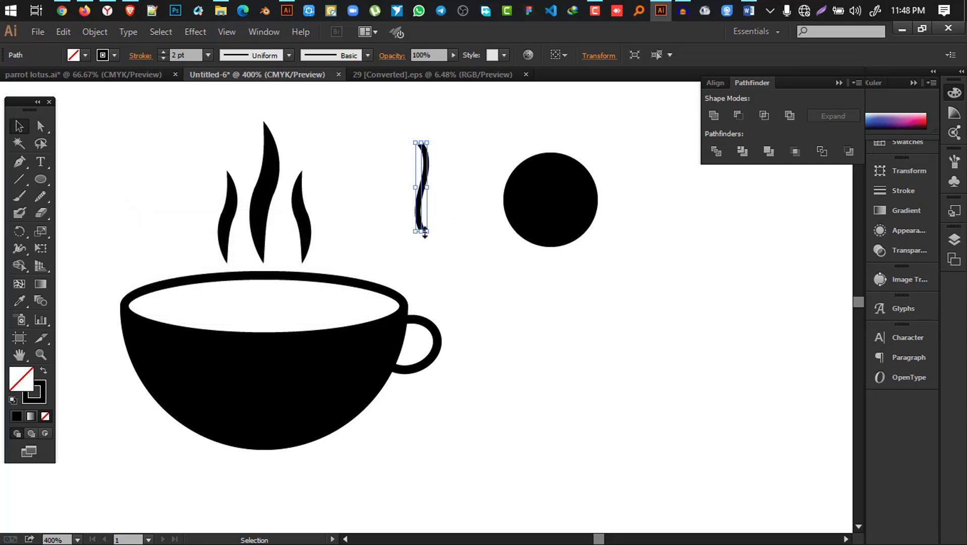
Step: Lengthen the twisted line equally at both ends beyond the circle's height and center it over the circle
drag(425, 232, 426, 263)
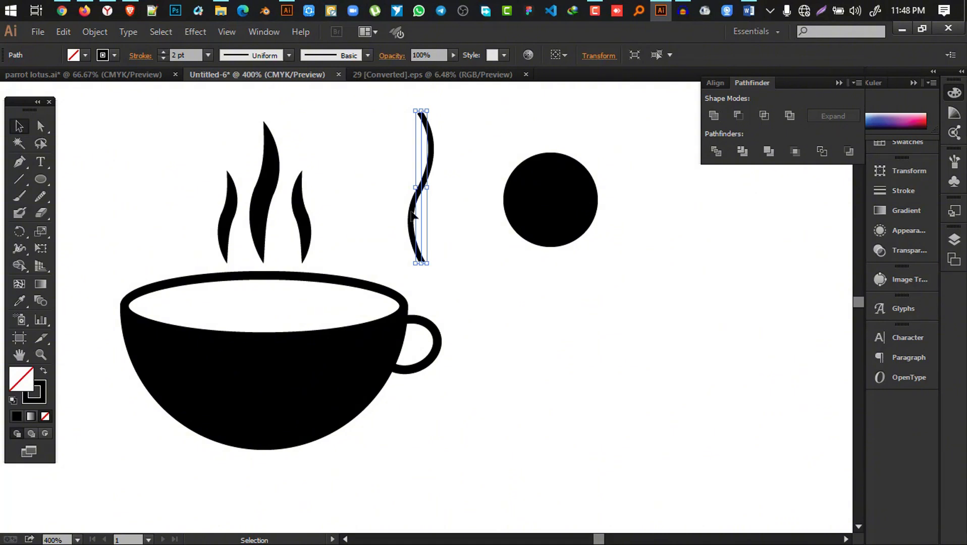
drag(413, 217, 542, 223)
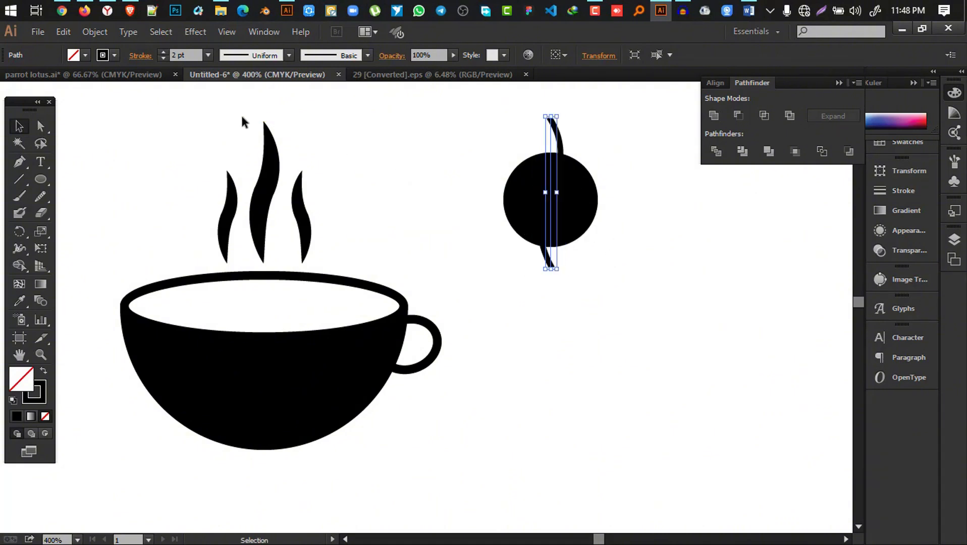
Step: Expand the appearance of the twisted line lying over the circle
click(88, 33)
click(132, 200)
shift+click(550, 164)
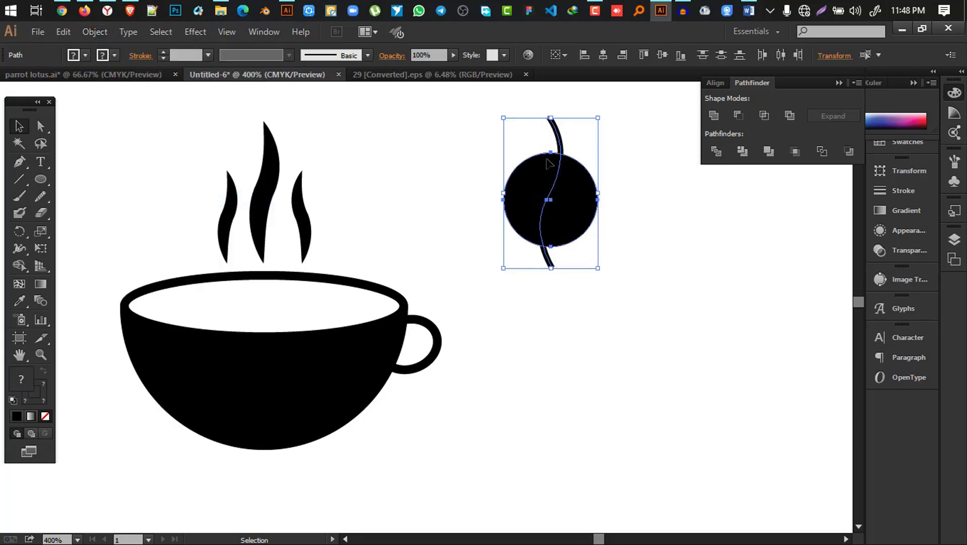
click(675, 225)
click(558, 137)
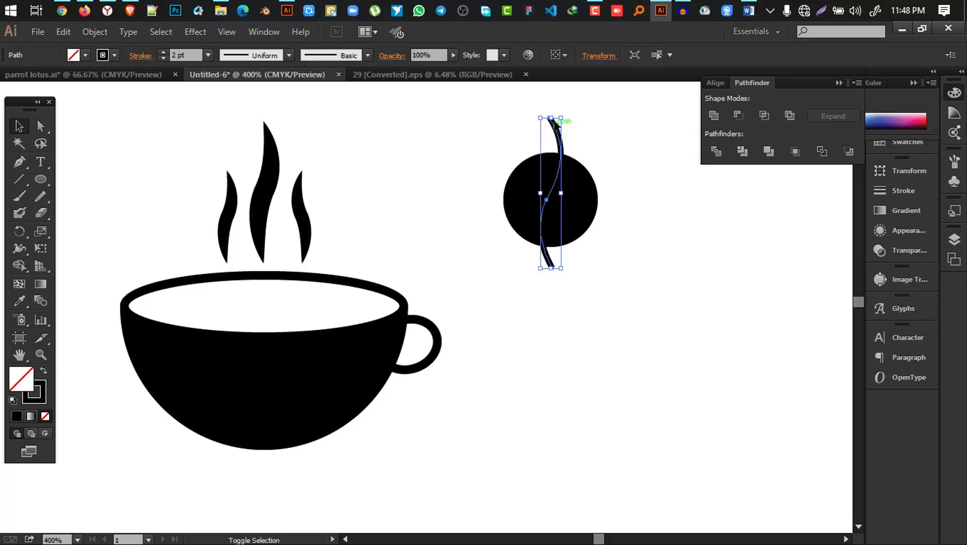
Step: Scale the wavy line down around its center to about two-thirds, just over the circle's height
drag(561, 118, 556, 144)
drag(654, 277, 491, 134)
alt+scroll(594, 192, up, 3)
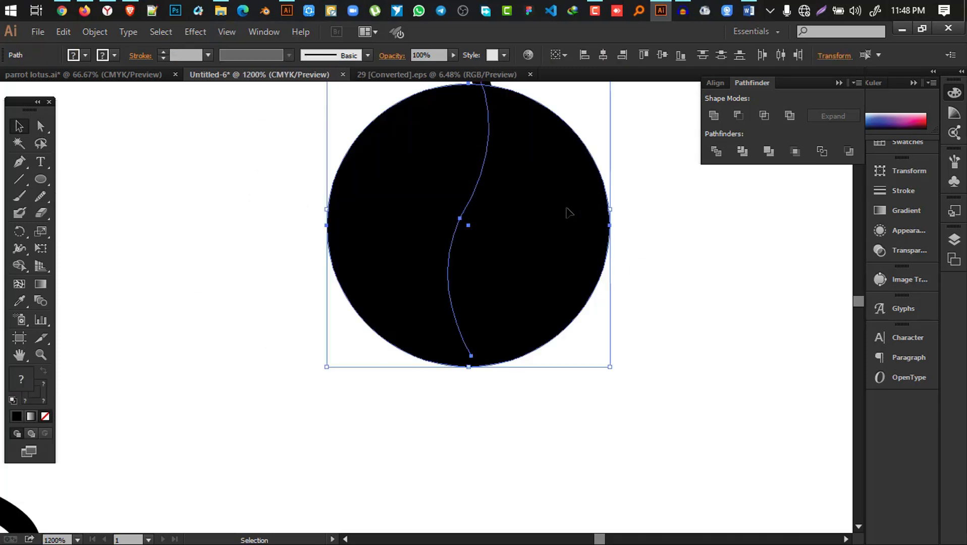
scroll(547, 189, up, 2)
click(547, 132)
click(475, 122)
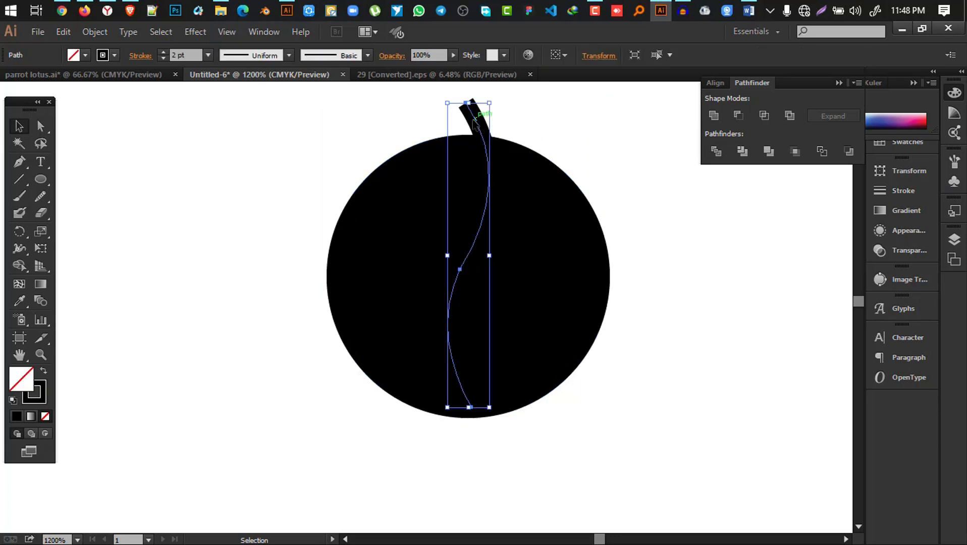
Step: Expand the wavy line's fill and stroke into a filled shape
click(95, 31)
click(137, 183)
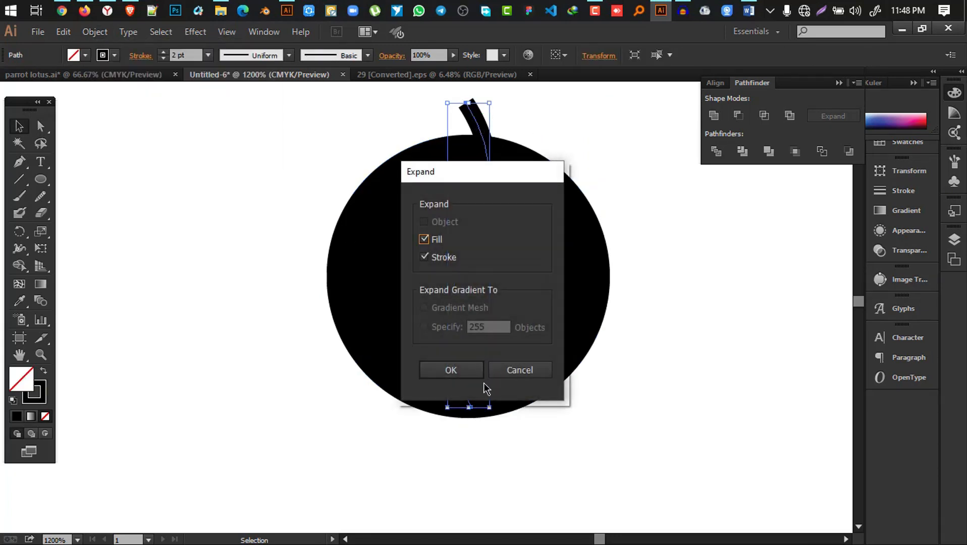
key(Return)
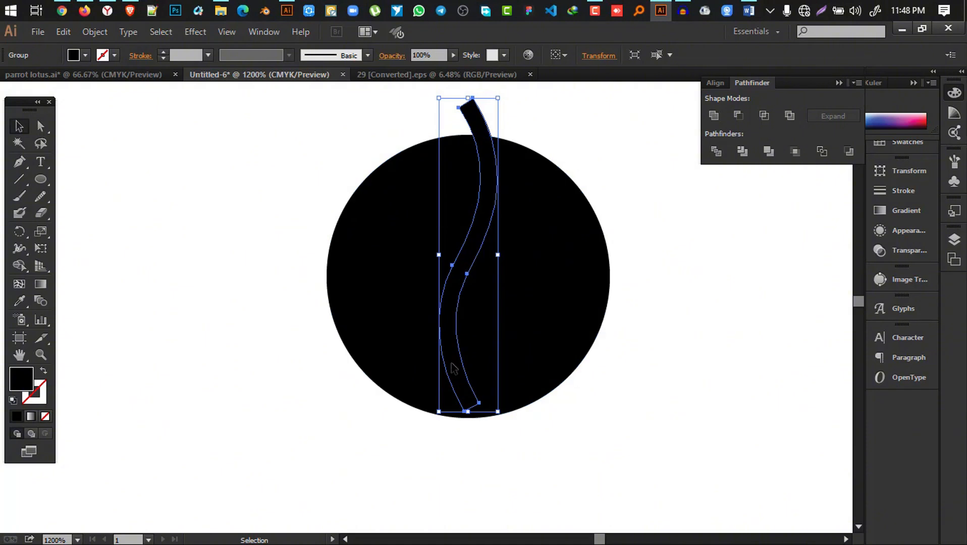
Step: Shift the wavy band slightly down so it crosses both circle edges, and subtract it from the circle with Minus Front
drag(455, 367, 455, 378)
drag(696, 464, 356, 161)
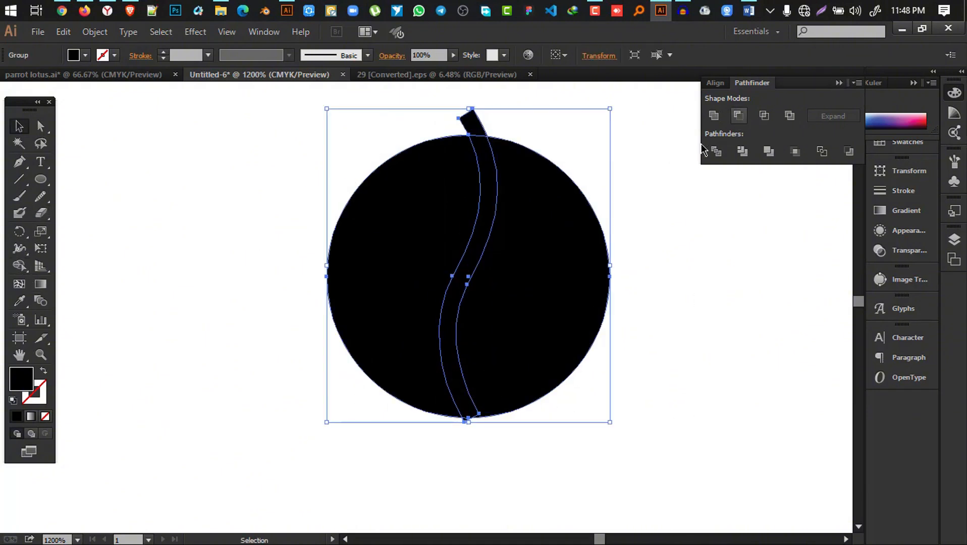
click(739, 115)
scroll(704, 207, down, 3)
scroll(663, 200, down, 1)
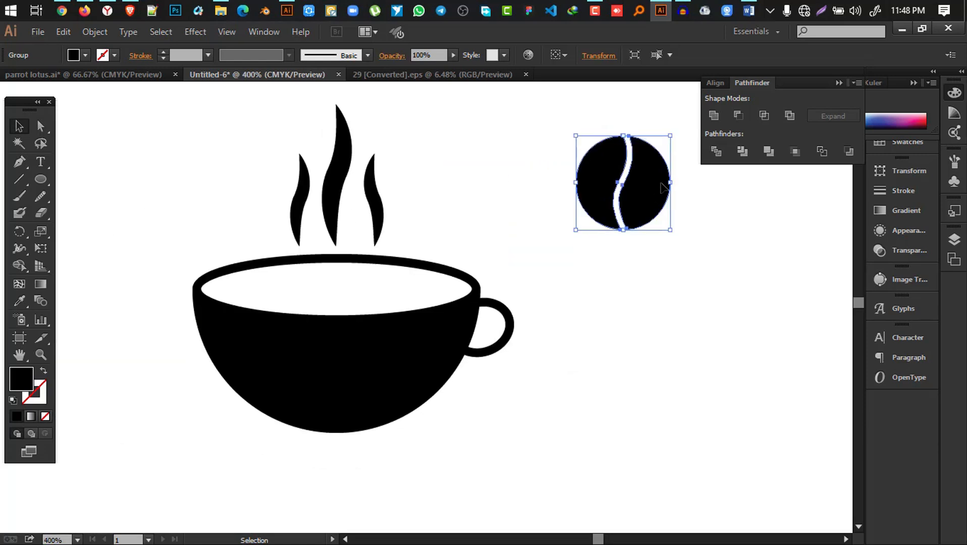
Step: Narrow the split circle to about three-quarters of its width to form an upright oval coffee bean
drag(670, 182, 645, 182)
click(642, 229)
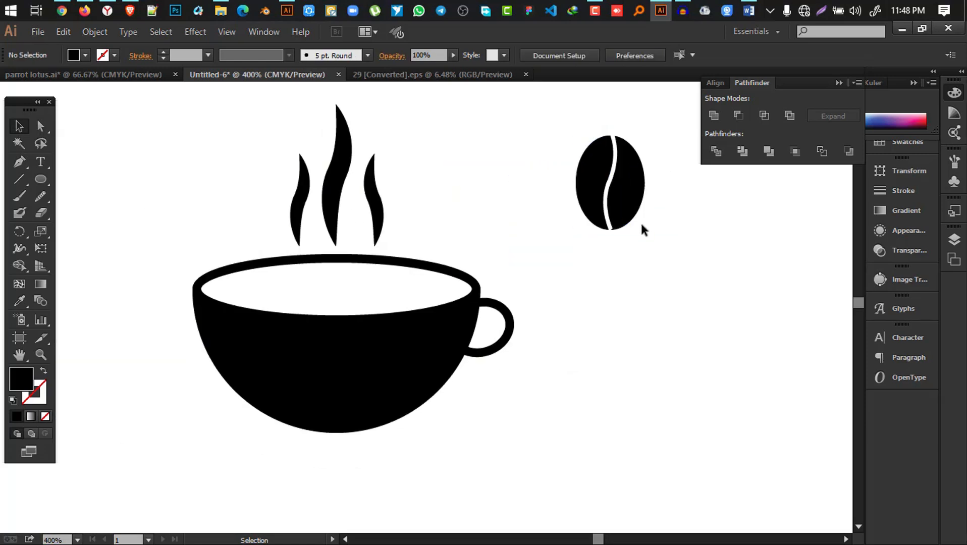
Step: Place the coffee bean centrally on the cup's body and scale it down slightly to fit
click(644, 186)
drag(640, 183, 351, 380)
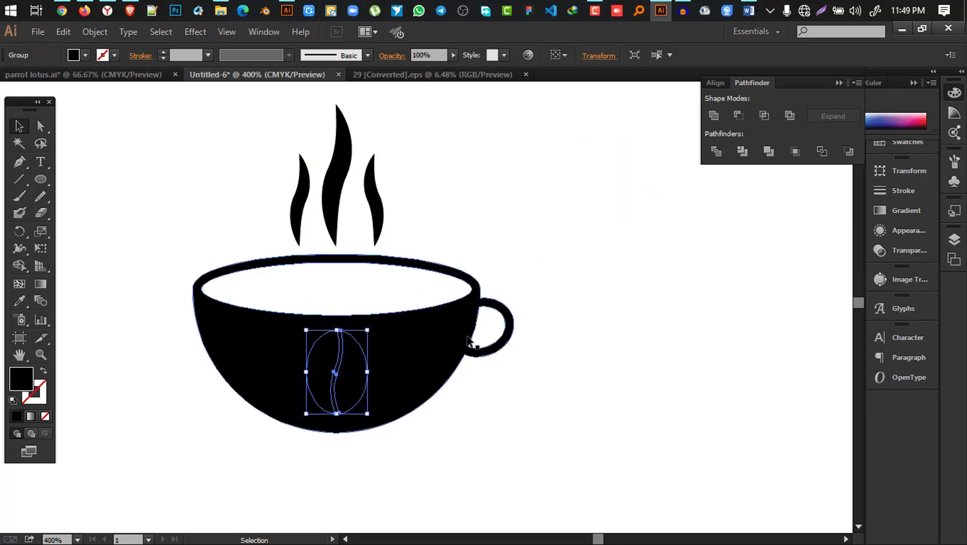
scroll(394, 328, down, 3)
Step: Cut both bean halves out of the cup's body with the Shape Builder, keeping the wavy strip between them
click(282, 293)
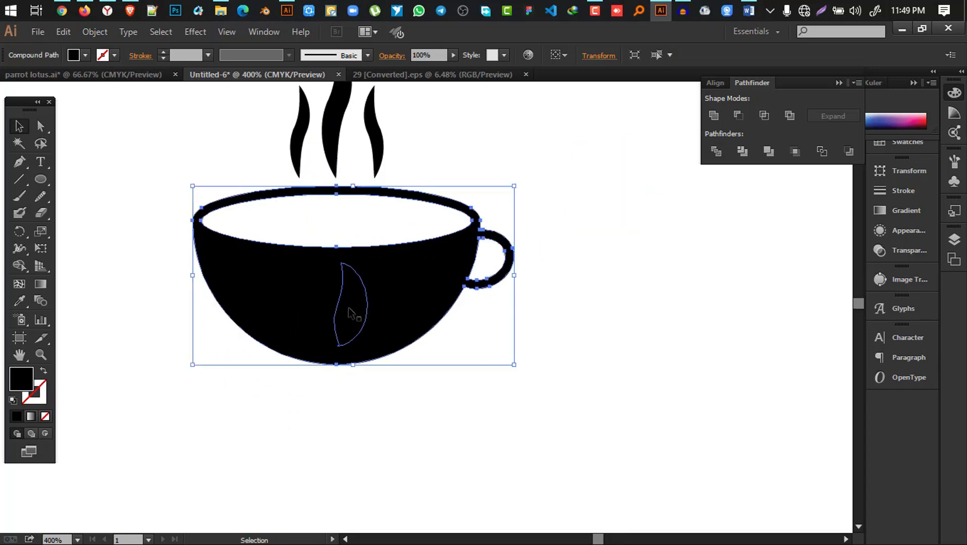
click(348, 307)
drag(443, 410, 316, 301)
scroll(316, 301, up, 3)
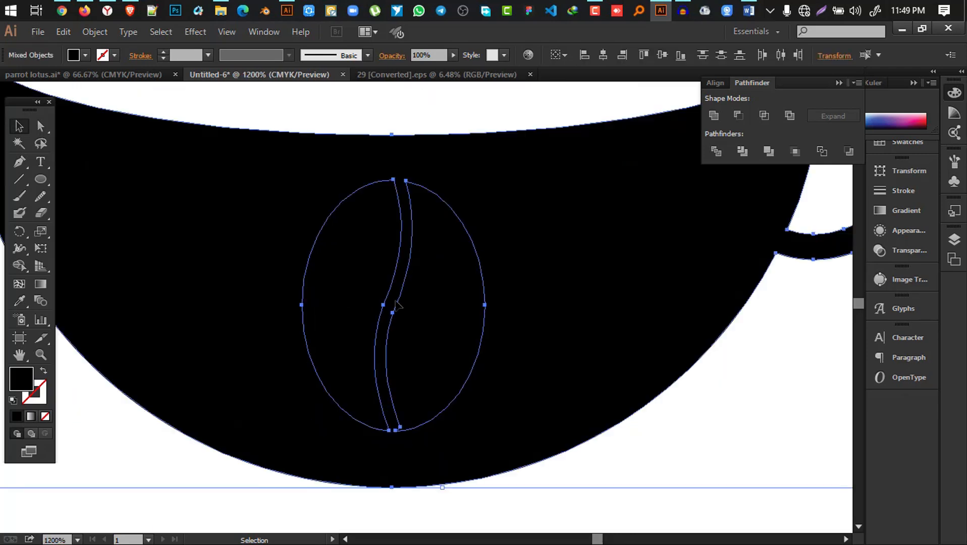
alt+click(20, 267)
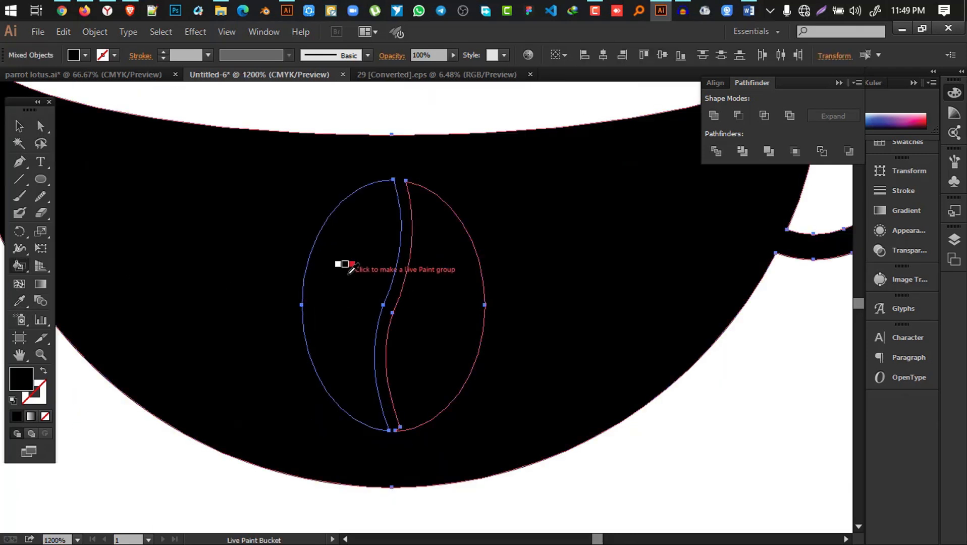
drag(15, 273, 65, 266)
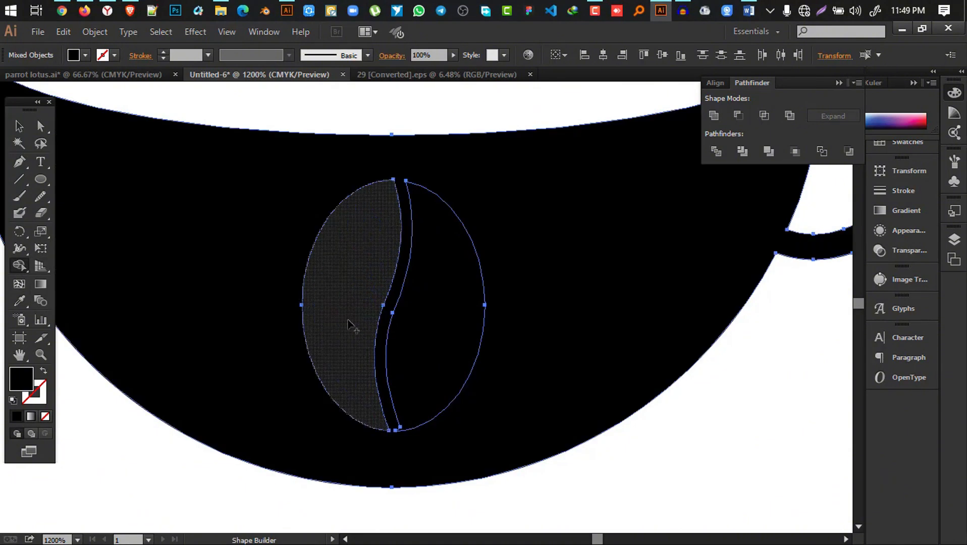
alt+click(352, 323)
alt+click(442, 319)
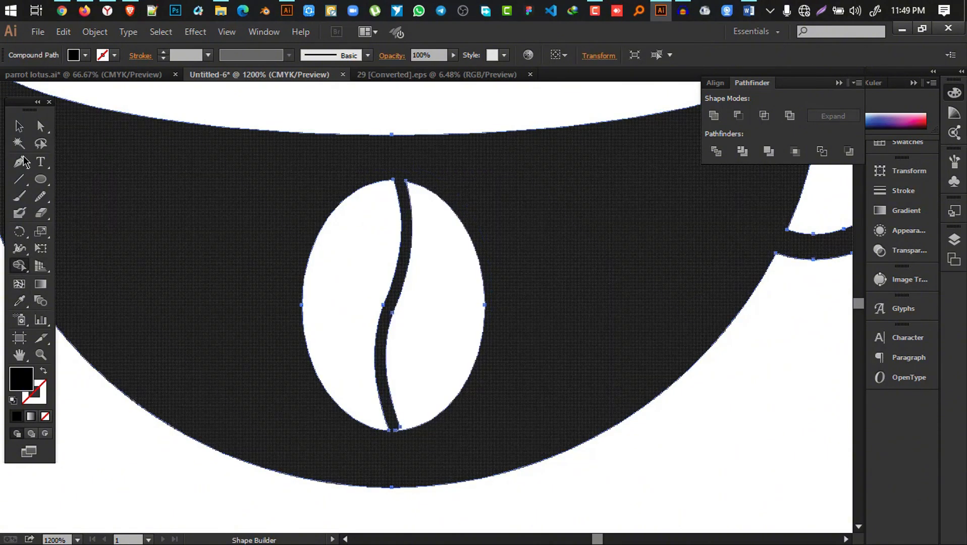
click(19, 126)
scroll(544, 293, down, 4)
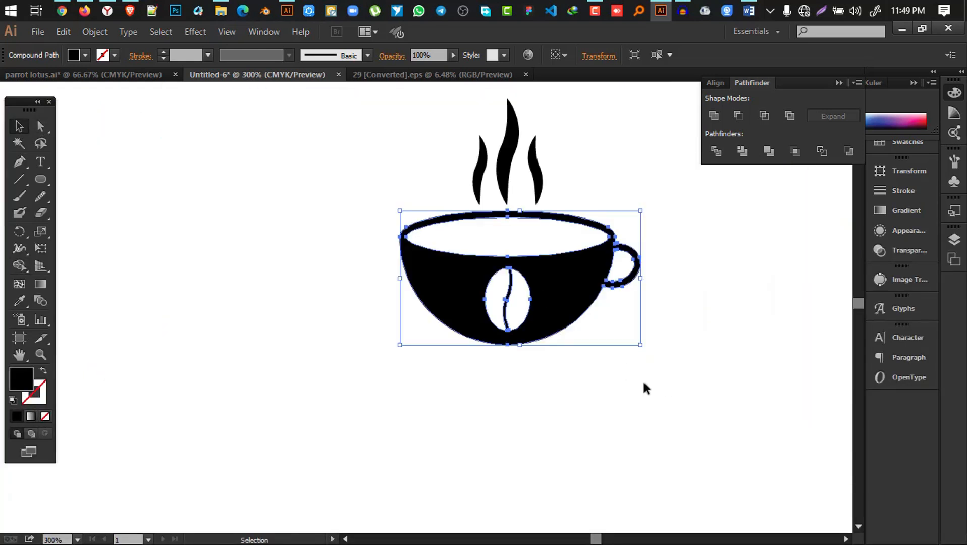
click(646, 385)
Step: Add the text "COFFE Corner" below the coffee cup
scroll(661, 289, right, 2)
click(41, 161)
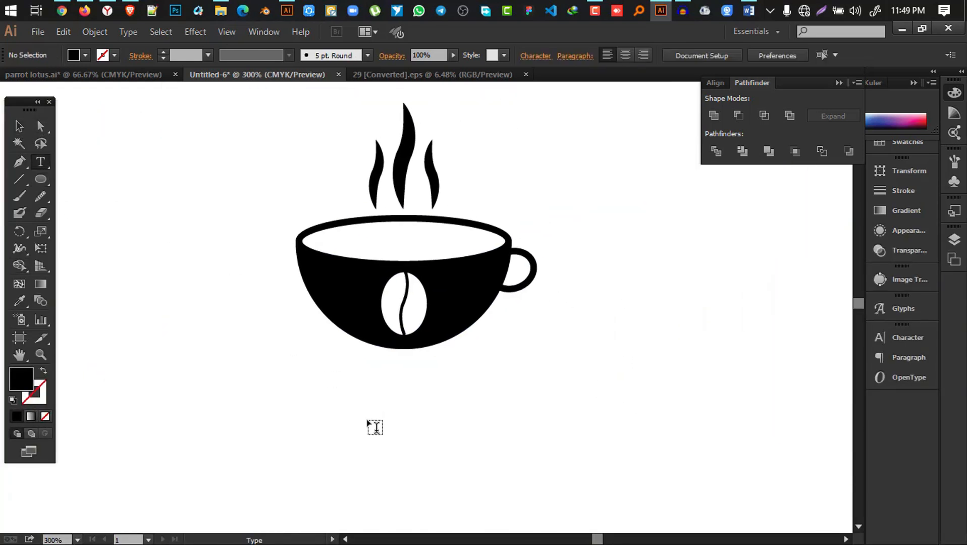
click(299, 398)
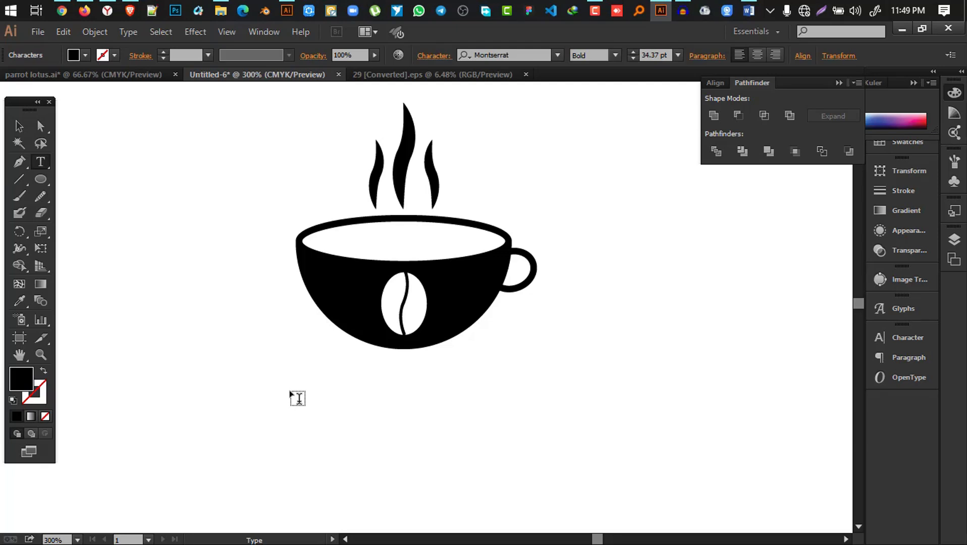
text(CO)
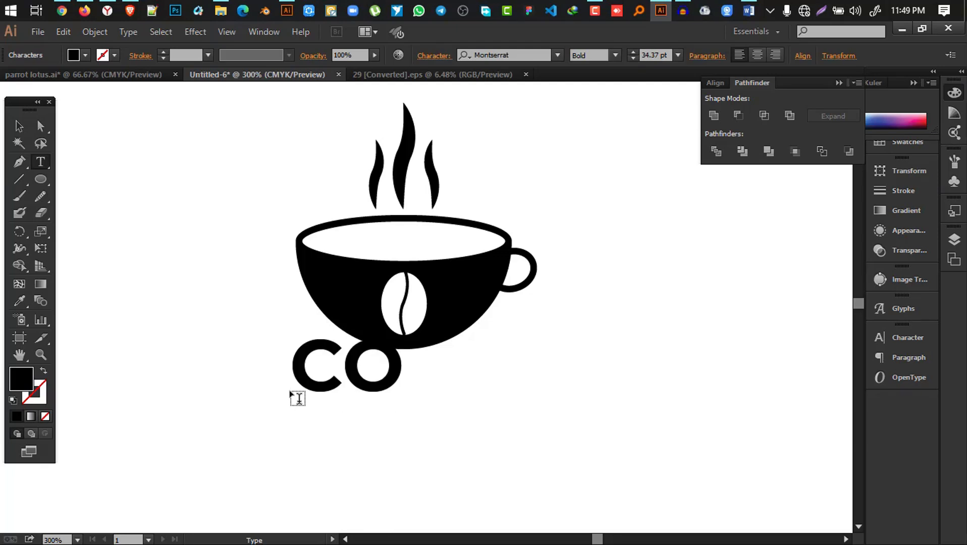
text(FFE)
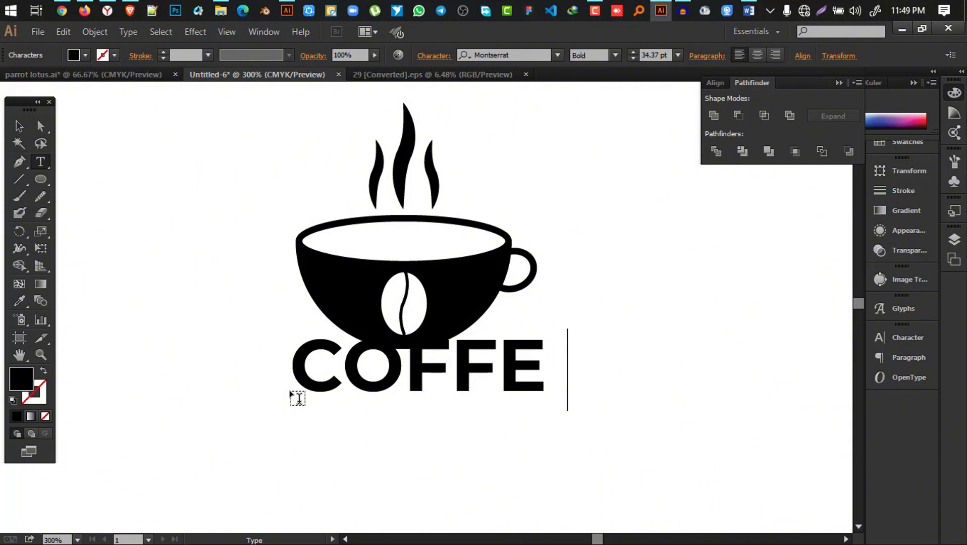
text(Corner)
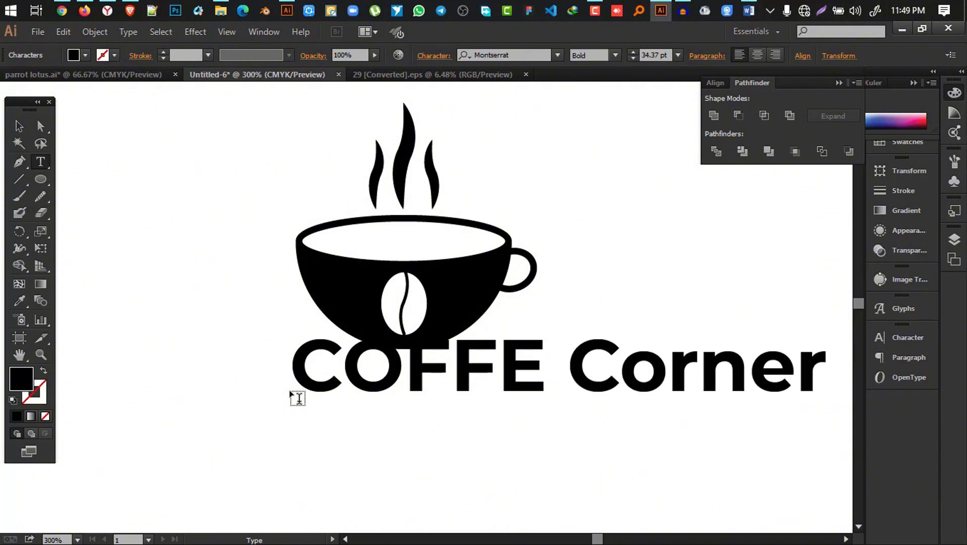
Step: Change the case of the cup's text line to uppercase
click(18, 126)
click(128, 31)
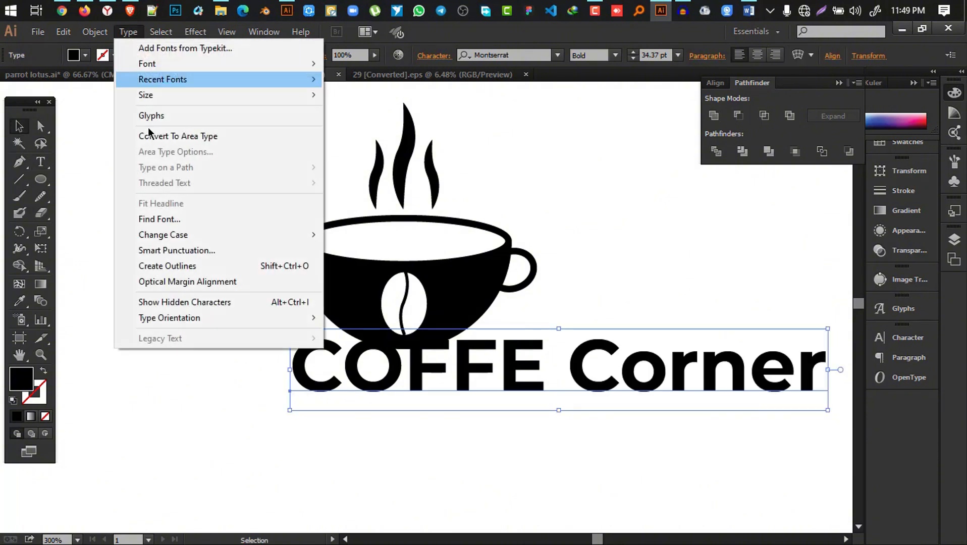
mouse_move(172, 241)
click(418, 234)
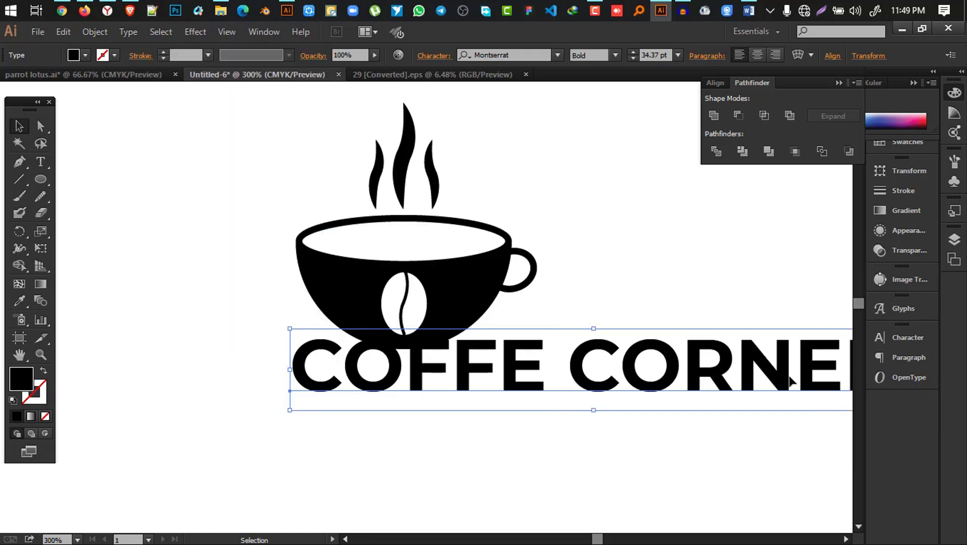
Step: Shrink the COFFE CORNER text to about 17.31 pt and position it just below the cup
drag(677, 382, 571, 391)
shift+click(750, 390)
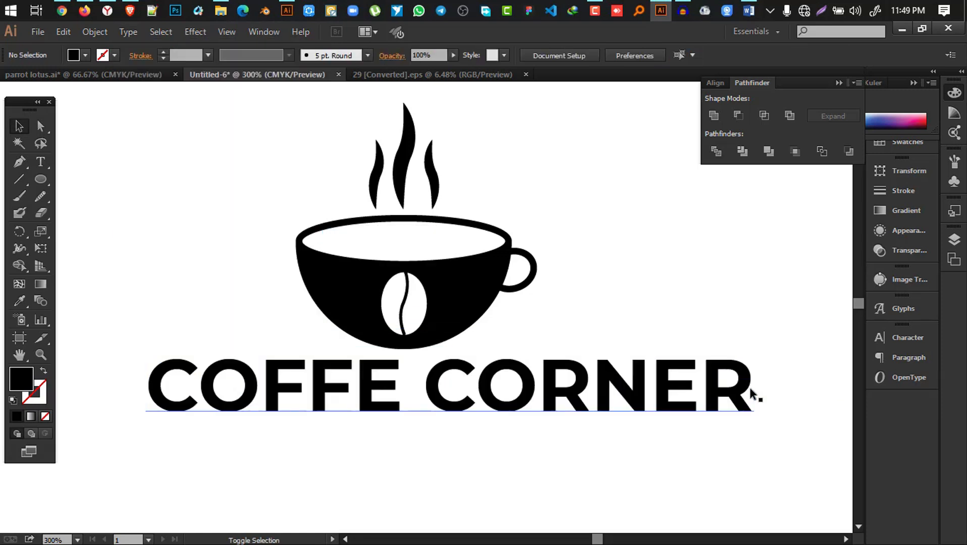
click(744, 391)
shift+click(751, 391)
click(751, 391)
drag(754, 390, 410, 387)
drag(410, 388, 527, 388)
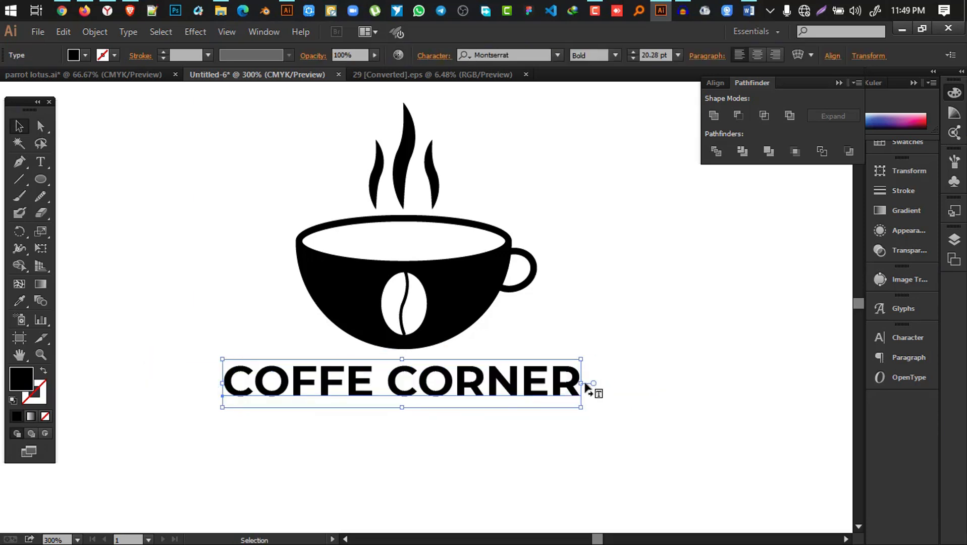
drag(586, 384, 532, 384)
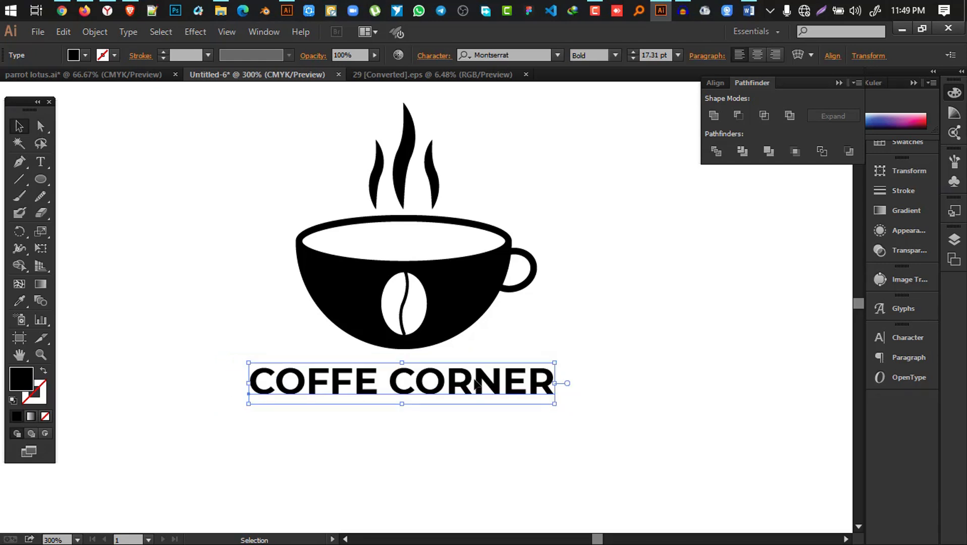
drag(468, 382, 476, 375)
Step: Convert the COFFE CORNER text to outlines and group the cup with its steam
right_click(476, 375)
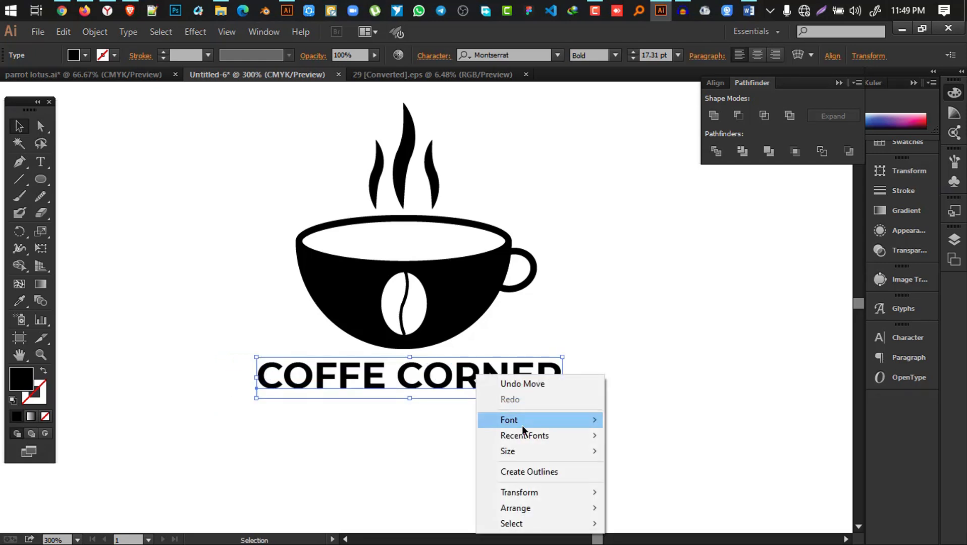
click(530, 473)
click(474, 305)
drag(586, 321, 314, 154)
right_click(431, 168)
click(443, 234)
Step: Align the outlined text and the cup group to a common horizontal centre
drag(587, 449, 289, 156)
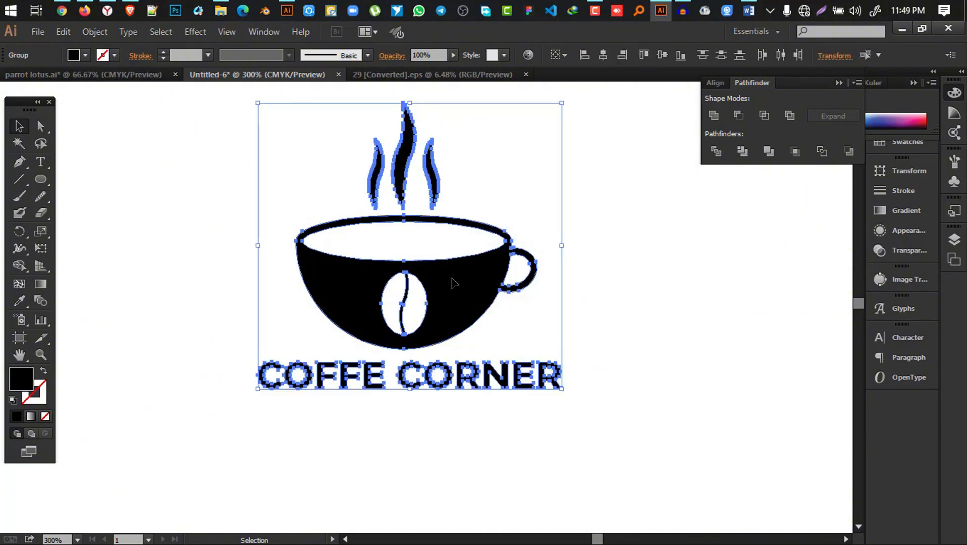
click(604, 54)
click(626, 218)
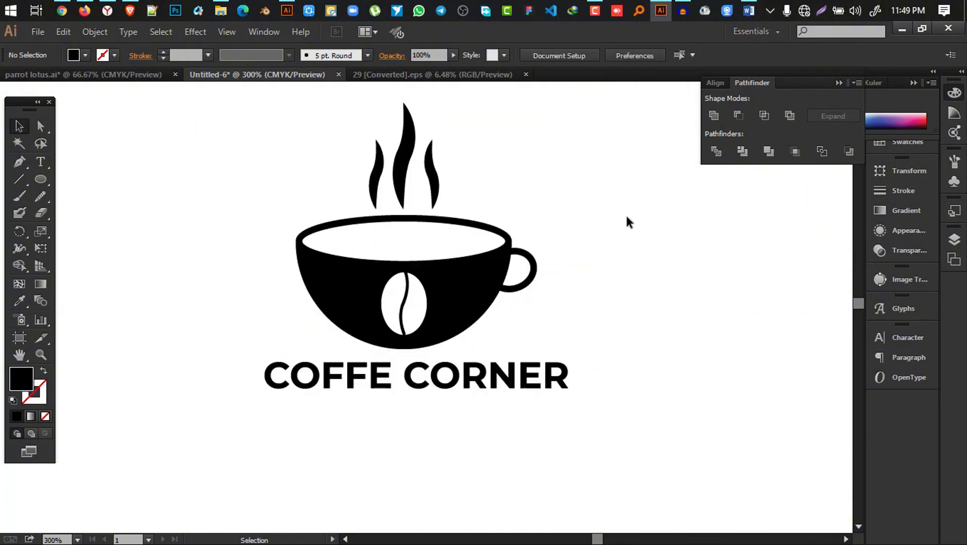
Step: Fill the entire coffee logo with the dark brown swatch and group all its parts
drag(666, 457, 403, 261)
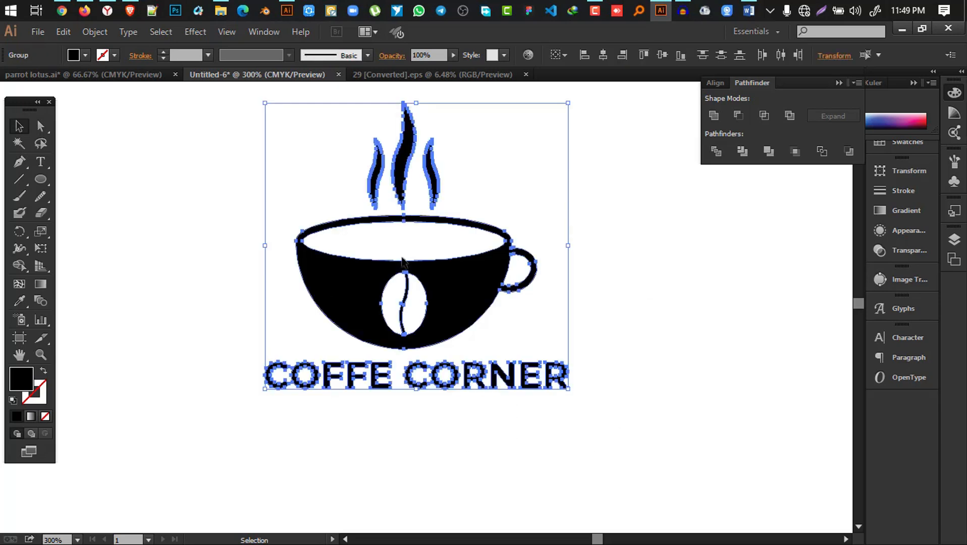
click(85, 55)
click(120, 100)
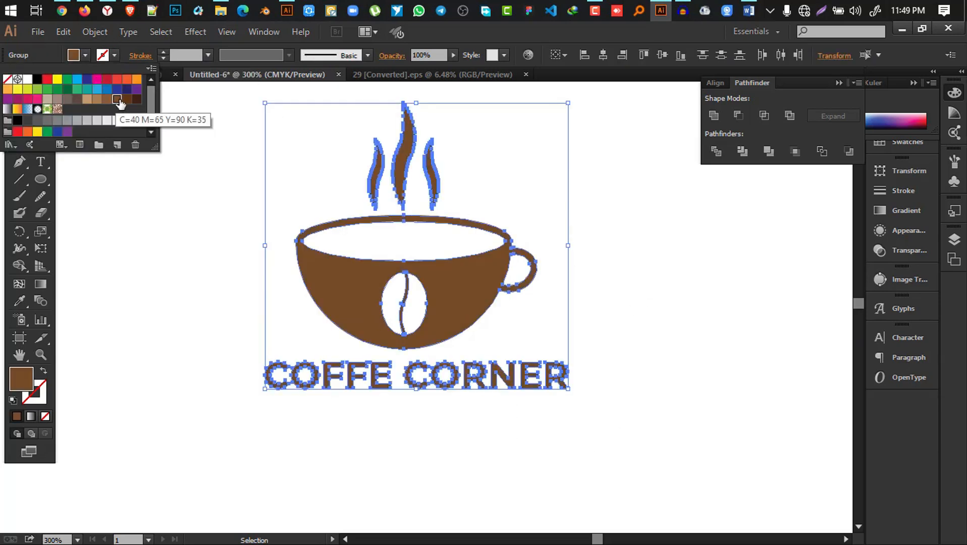
click(127, 100)
click(403, 247)
right_click(417, 239)
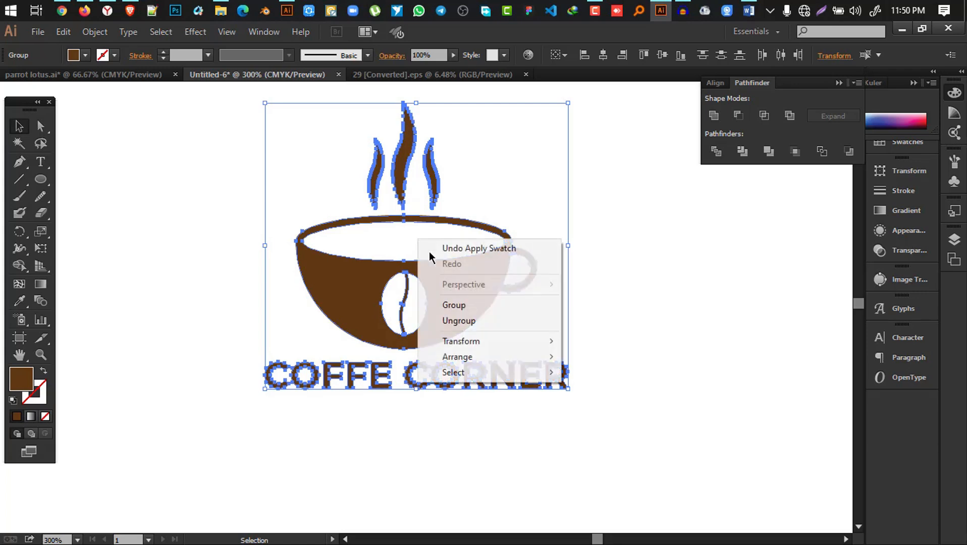
click(463, 304)
Step: Move the grouped coffee logo up beside the Egg Corner logo
alt+scroll(555, 330, down, 2)
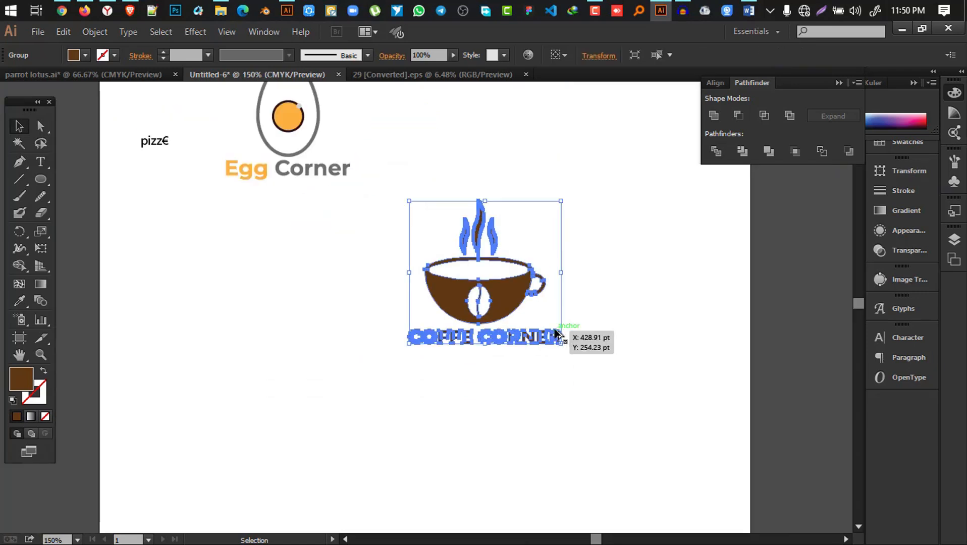
drag(510, 303, 570, 164)
click(513, 342)
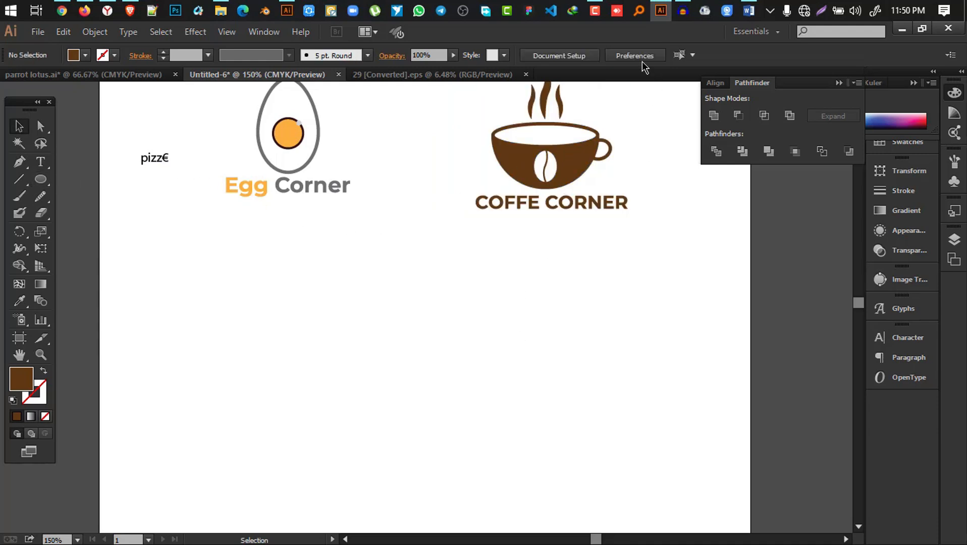
click(601, 14)
click(601, 14)
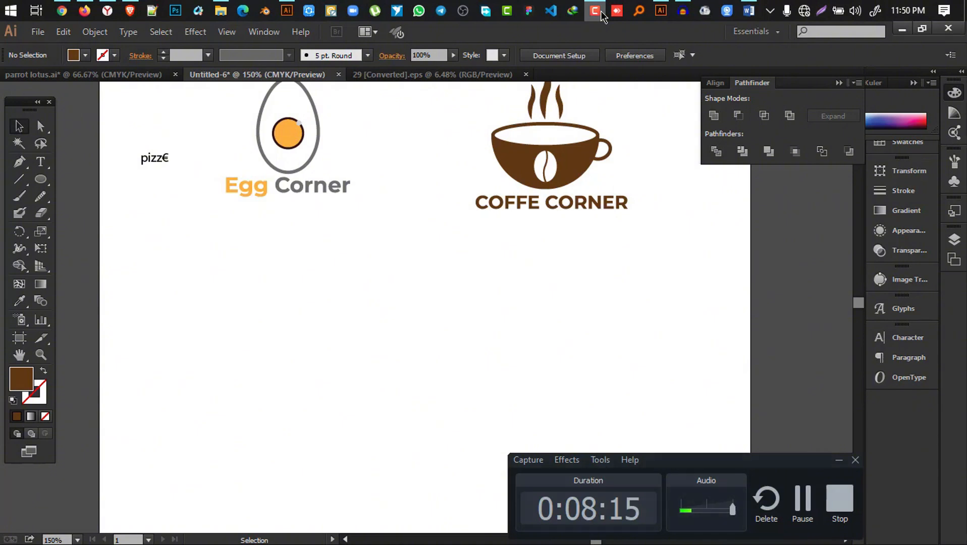
Step: Draw a brown circle in the empty area below the logos and a 45° diagonal line across it
click(46, 179)
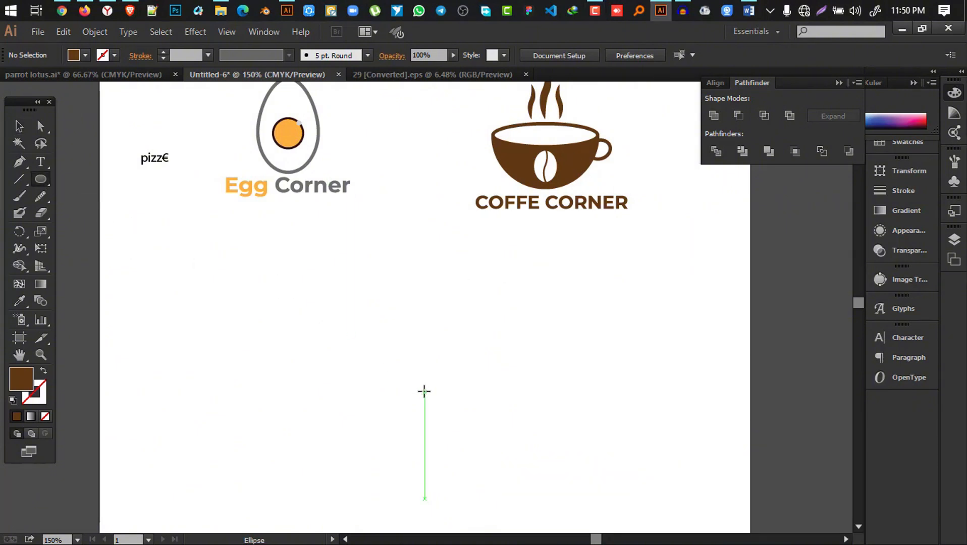
drag(340, 311, 440, 409)
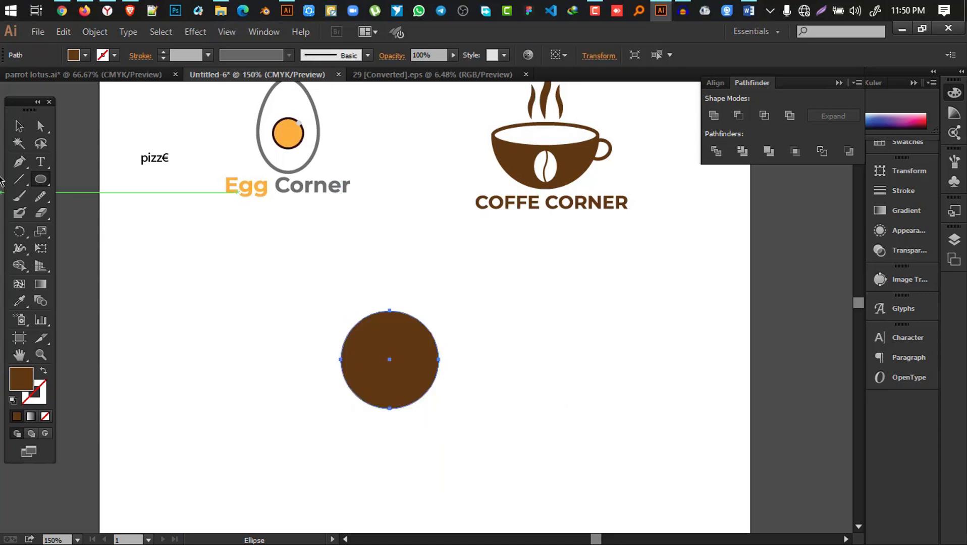
click(19, 126)
click(18, 180)
drag(314, 289, 491, 438)
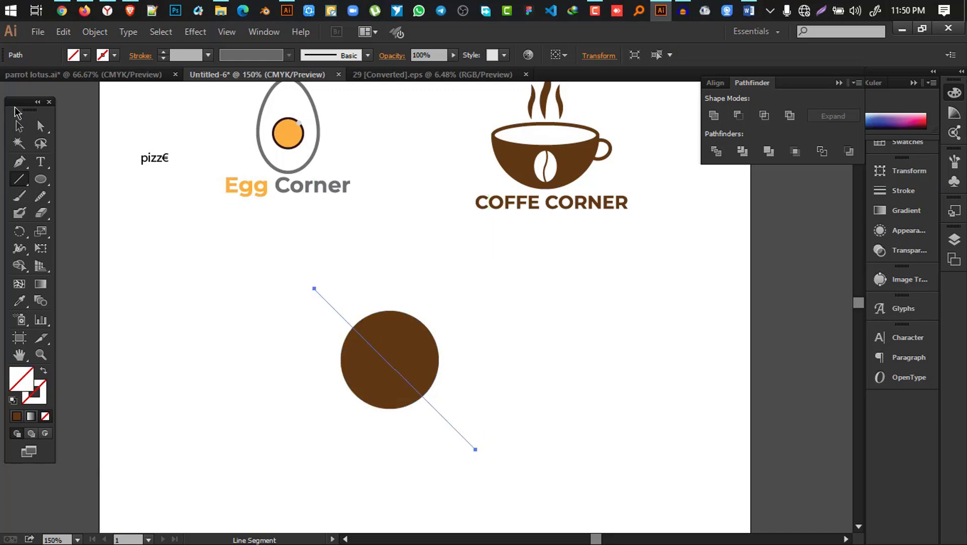
Step: Remove the lower-left half of the circle along the diagonal line and the leftover line ends with the Shape Builder
click(18, 126)
shift+click(404, 382)
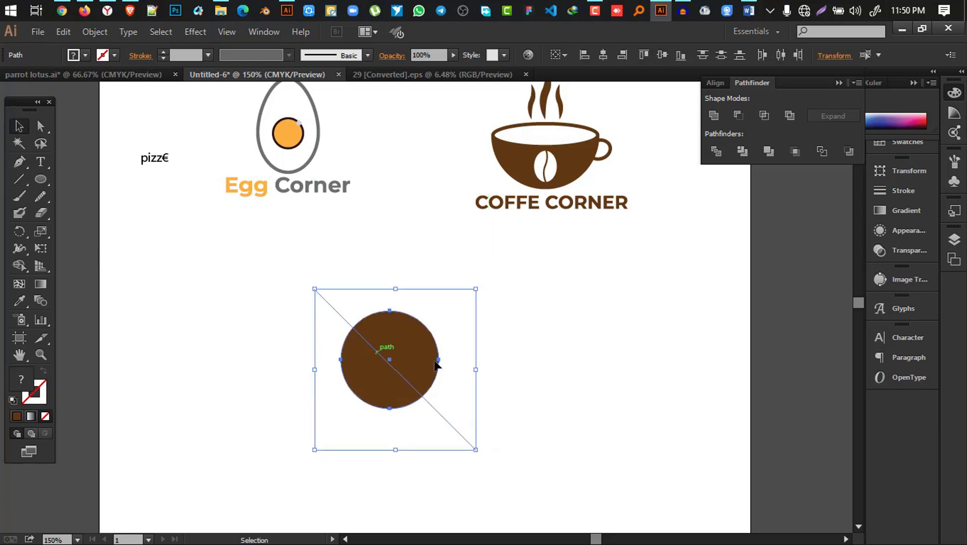
click(19, 266)
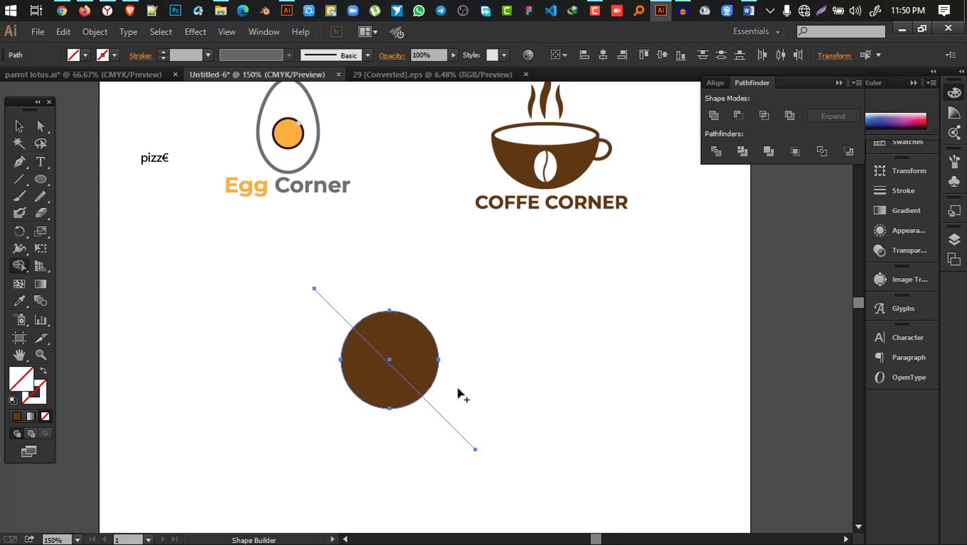
drag(371, 448, 360, 417)
mouse_move(360, 271)
mouse_down()
mouse_move(286, 376)
mouse_move(373, 400)
mouse_up()
drag(503, 399, 355, 462)
click(18, 126)
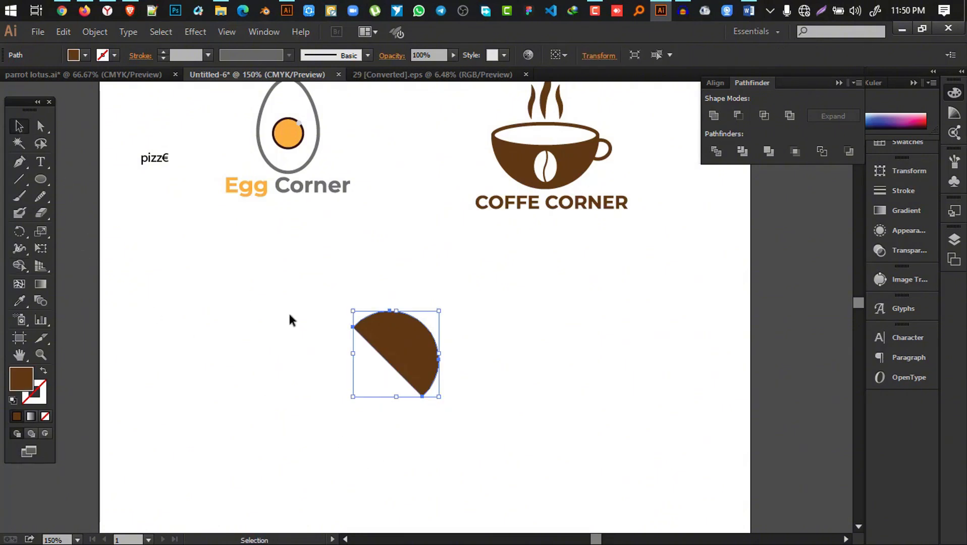
Step: Turn the half circle so its curve faces the lower left and give it an unfilled brown 4 pt outline
drag(441, 306, 343, 431)
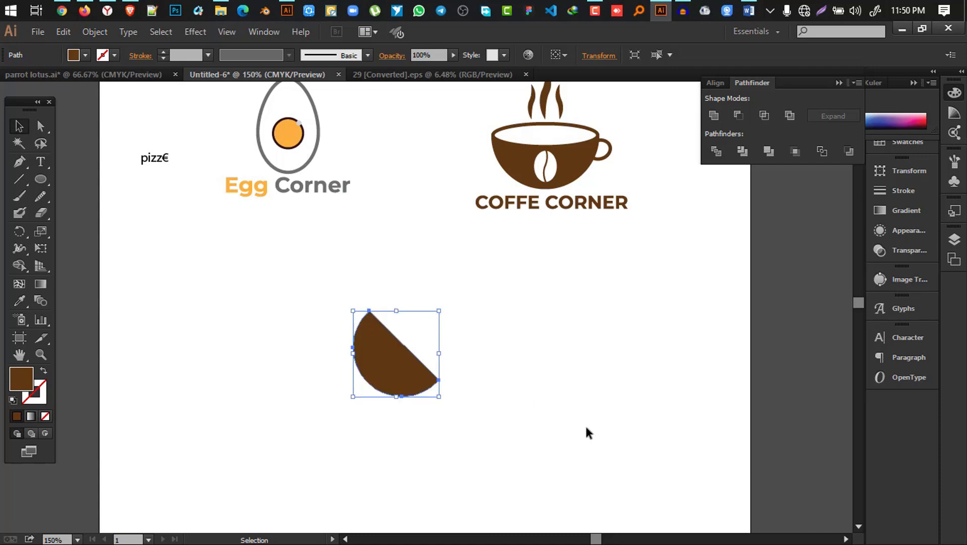
click(45, 372)
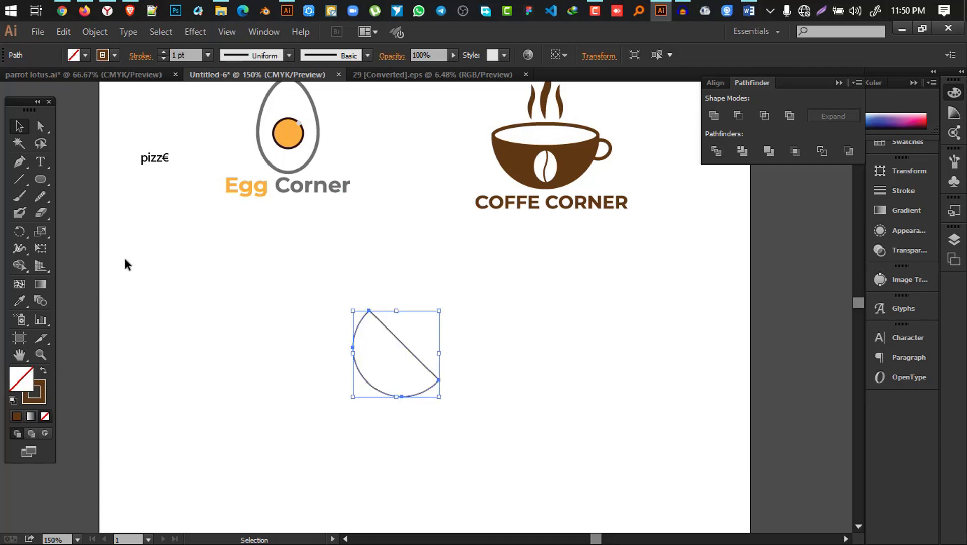
click(162, 52)
click(163, 52)
click(163, 52)
click(566, 388)
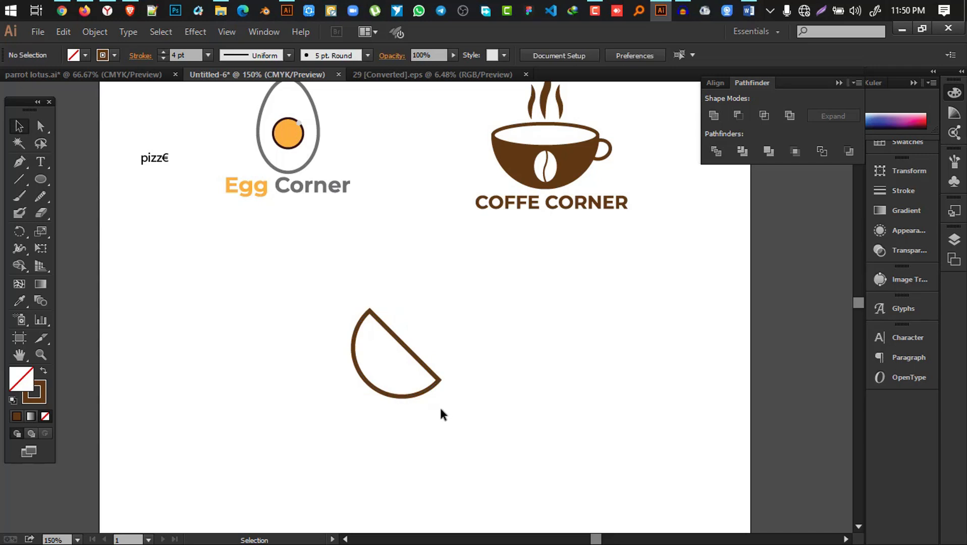
Step: Expand the half circle's outline into a filled shape, with fill and stroke included
scroll(411, 390, up, 2)
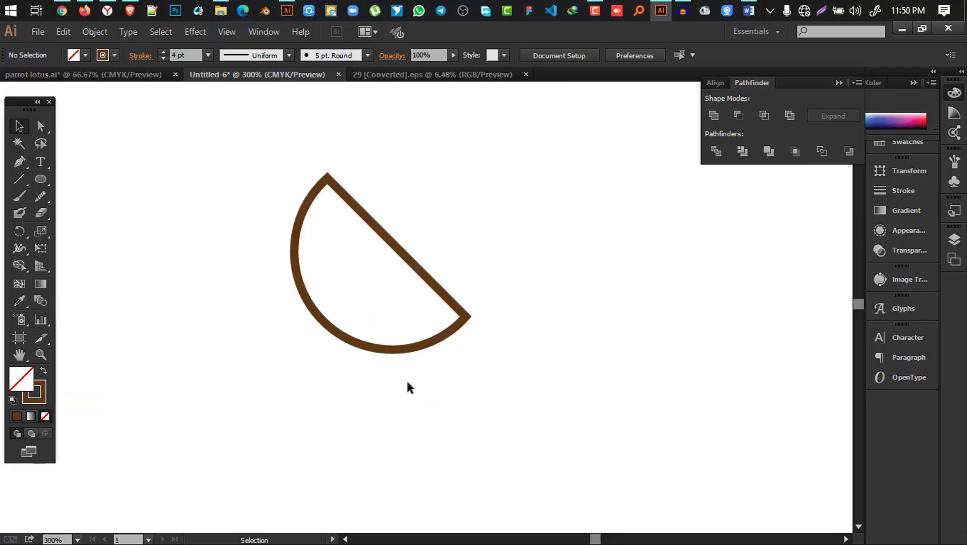
click(446, 329)
click(95, 32)
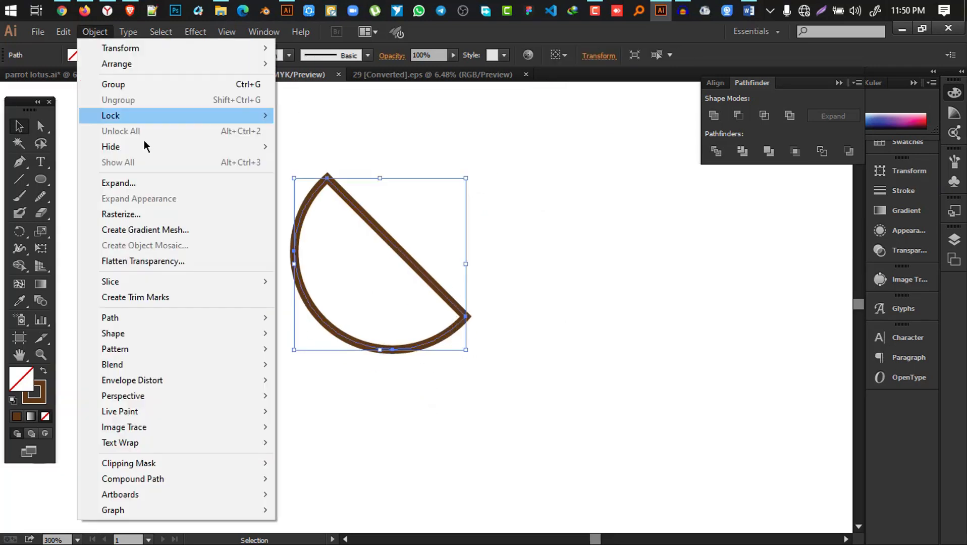
click(147, 183)
click(452, 368)
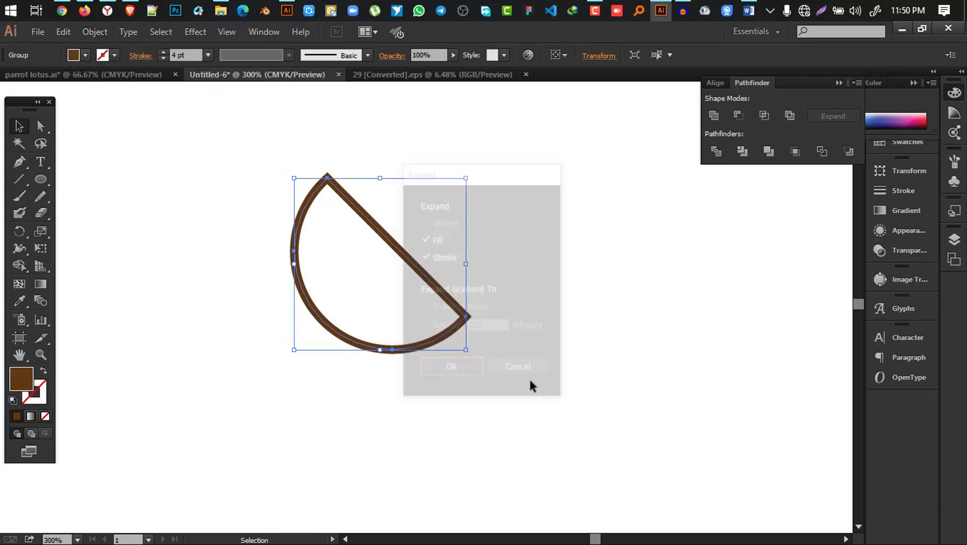
click(530, 382)
Step: Draw a narrow vertical rectangle about 4.7 by 45.5 pt as a stem under the half circle
drag(31, 174, 96, 178)
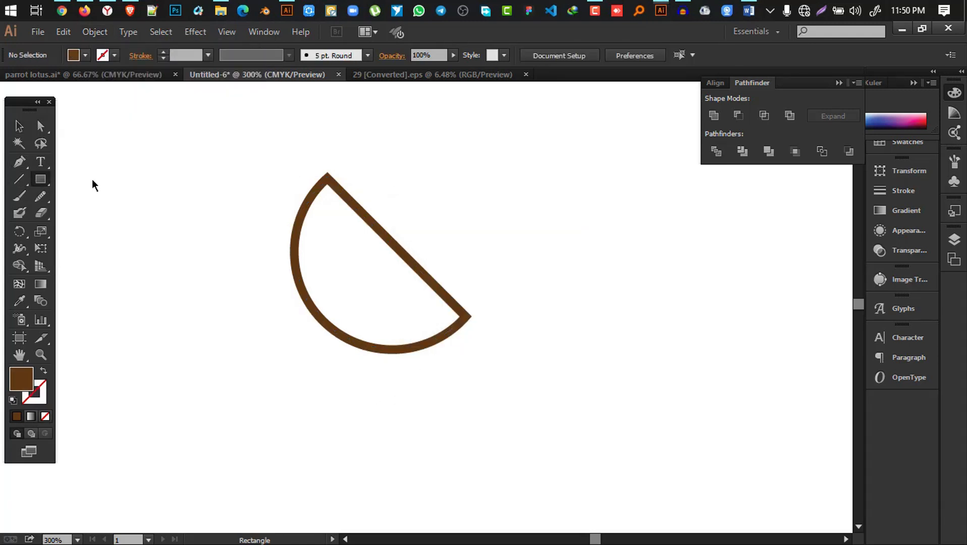
scroll(405, 374, up, 2)
drag(317, 317, 338, 510)
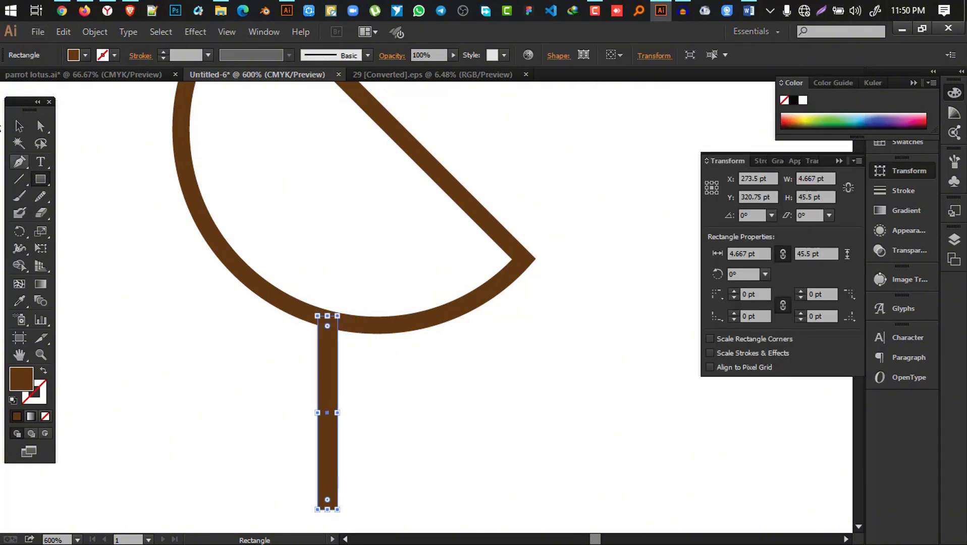
click(19, 126)
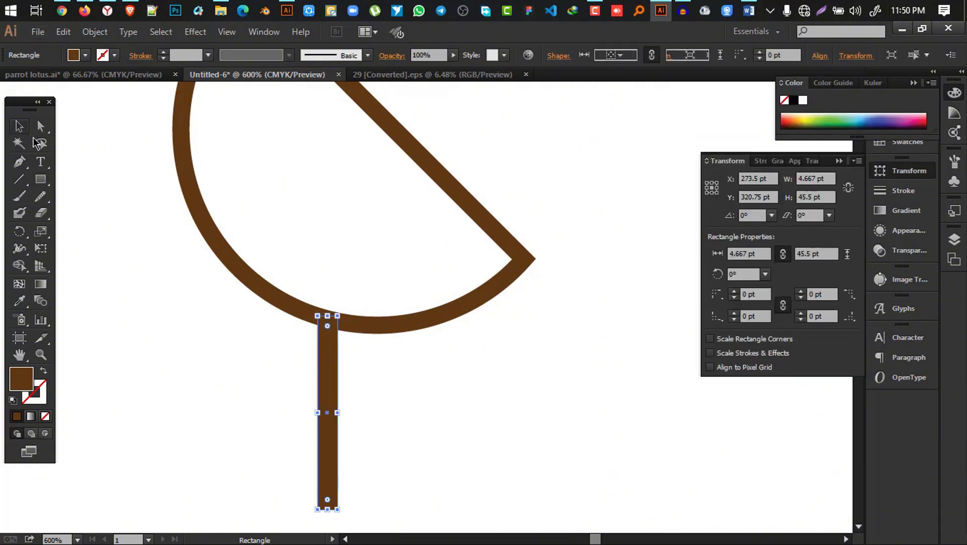
scroll(297, 323, down, 3)
Step: Draw a base rectangle about 18 by 9.7 pt at the stem's lower end, centre it and round its corners
drag(43, 180, 123, 178)
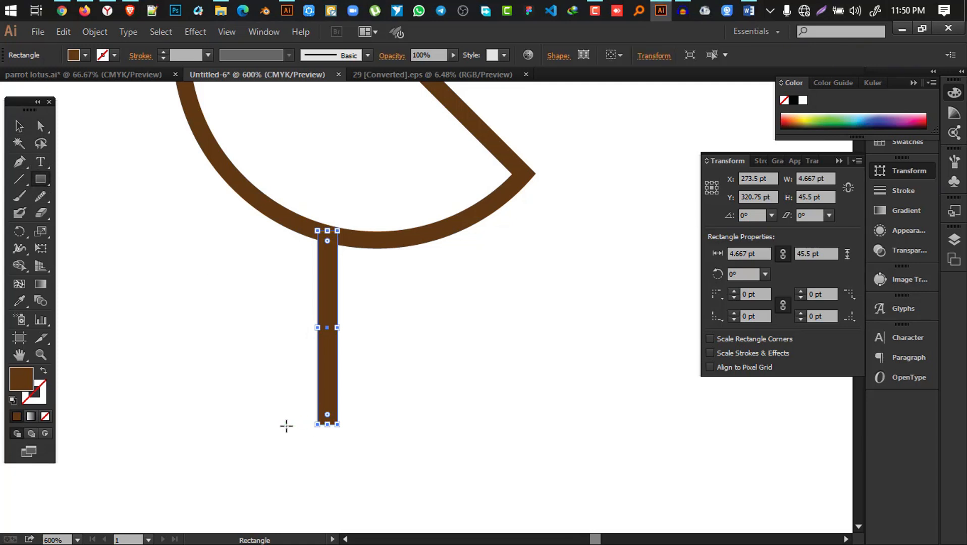
mouse_move(286, 425)
mouse_down()
mouse_move(358, 451)
mouse_move(363, 466)
mouse_up()
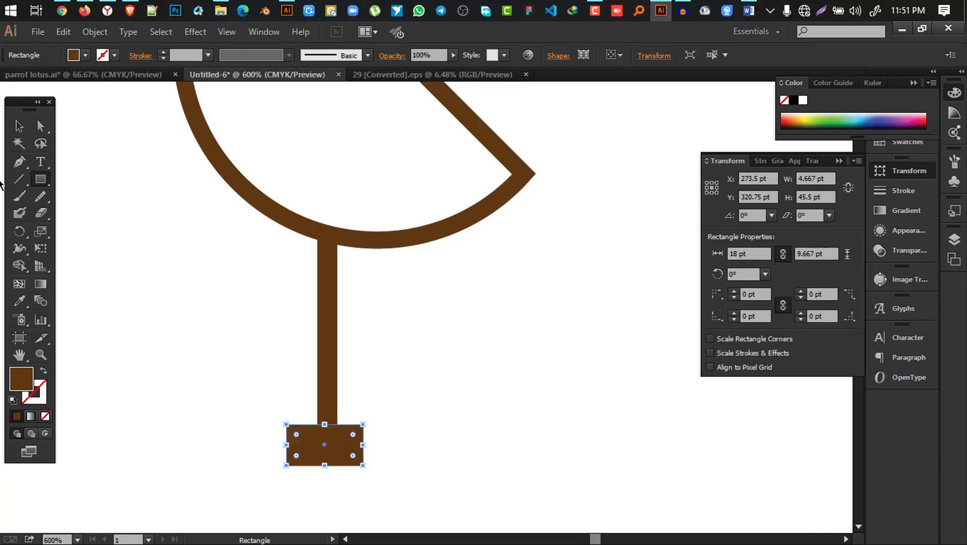
click(19, 125)
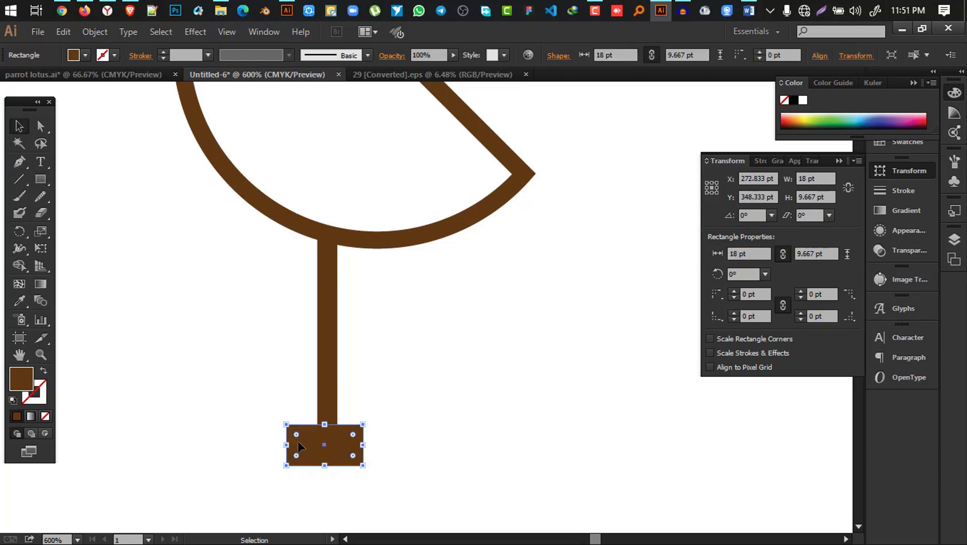
drag(297, 435, 304, 442)
click(418, 450)
drag(361, 451, 363, 451)
Step: Rotate the half-circle bowl slightly counterclockwise so its straight edge slopes less steeply
scroll(397, 449, down, 2)
drag(469, 490, 272, 185)
click(486, 267)
click(451, 296)
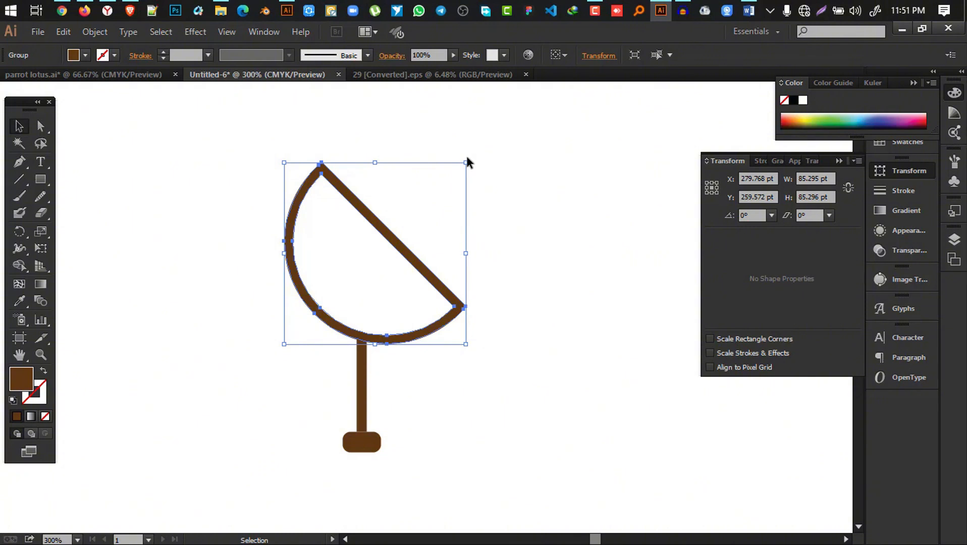
mouse_move(466, 155)
mouse_down()
mouse_move(457, 152)
mouse_move(461, 159)
mouse_up()
click(477, 413)
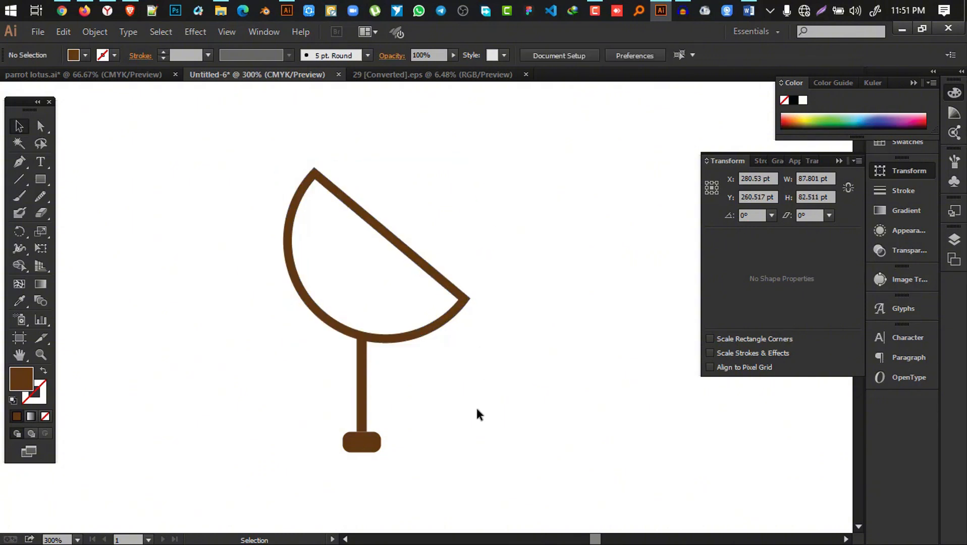
Step: Expand the glass's bowl, stem and base and unite them into a single shape
drag(469, 510, 237, 219)
click(92, 32)
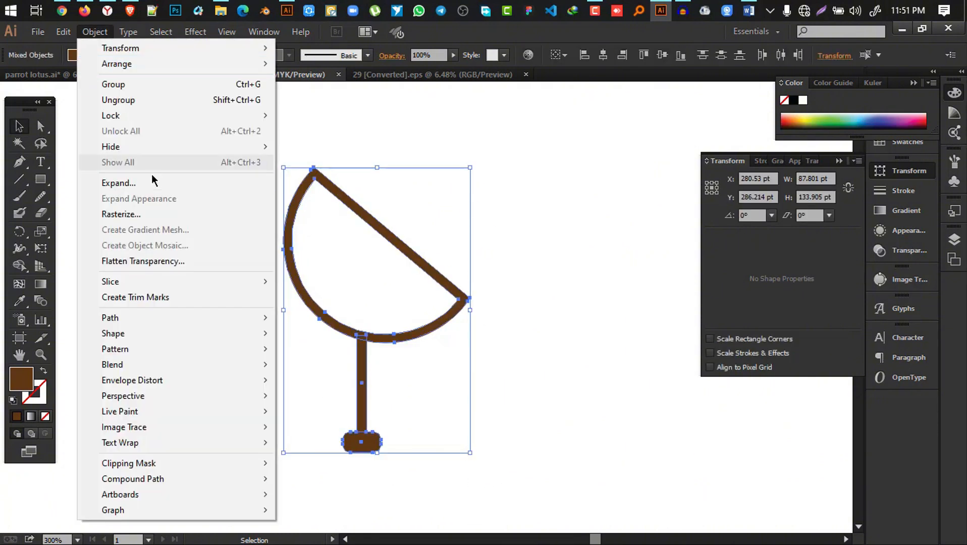
click(151, 181)
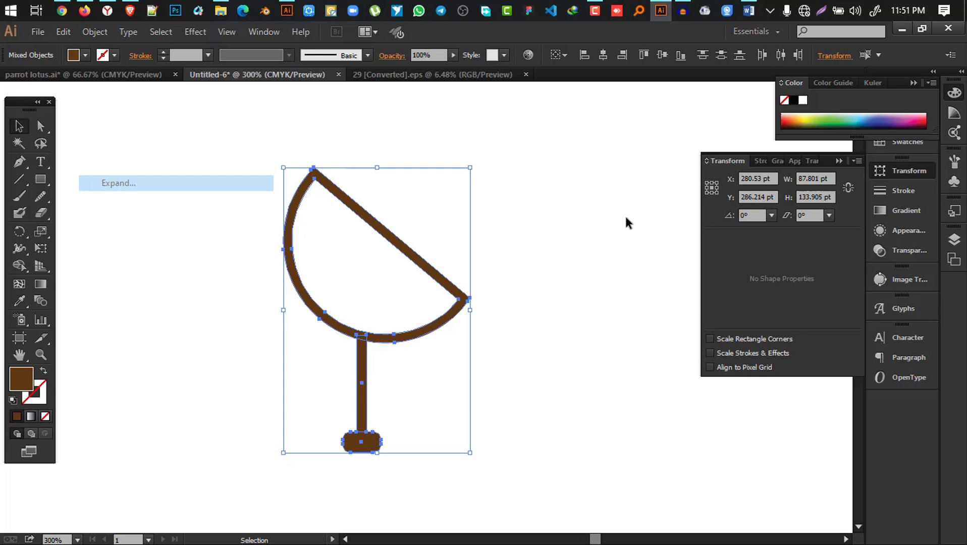
click(914, 84)
click(901, 113)
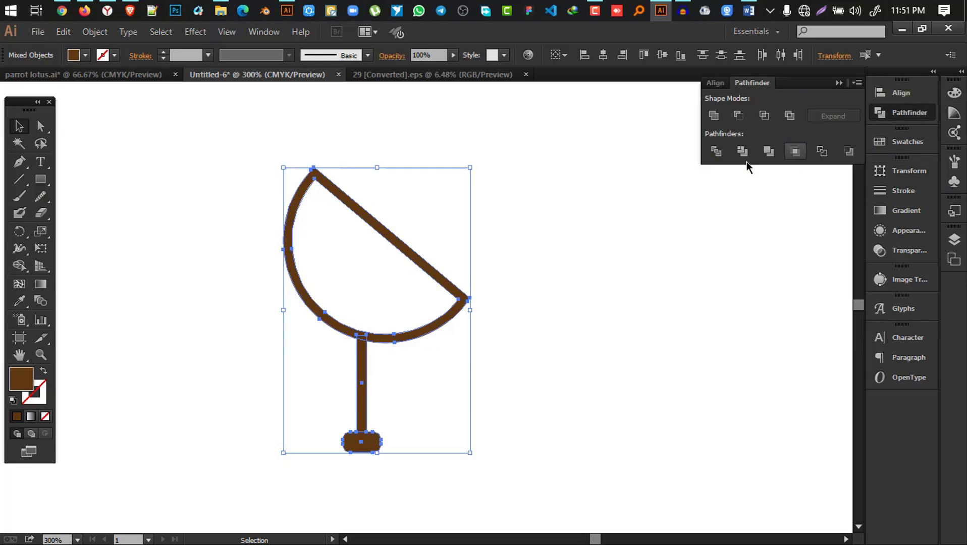
click(714, 116)
click(491, 369)
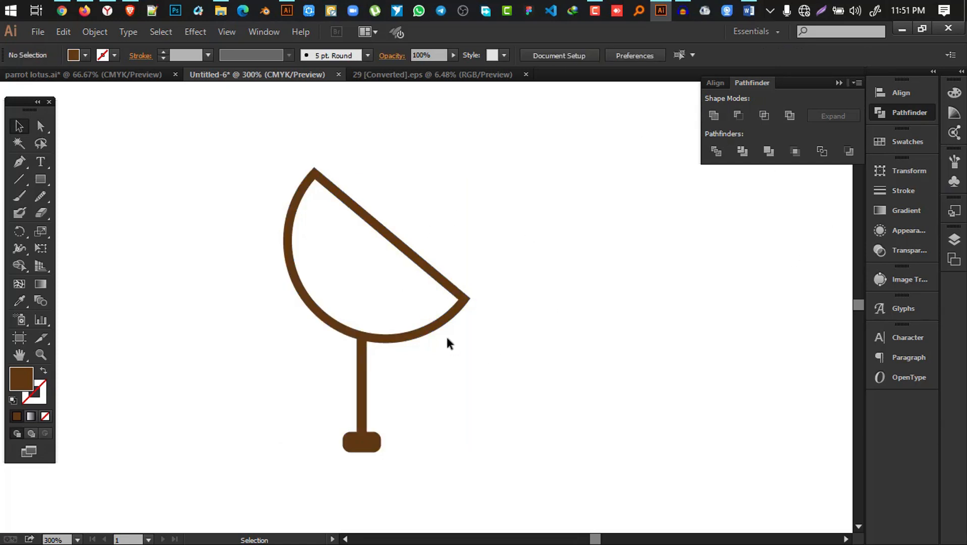
Step: Draw a brown filled circle about 70 pt in diameter in the empty area beside the glass
drag(41, 179, 95, 213)
scroll(562, 249, right, 5)
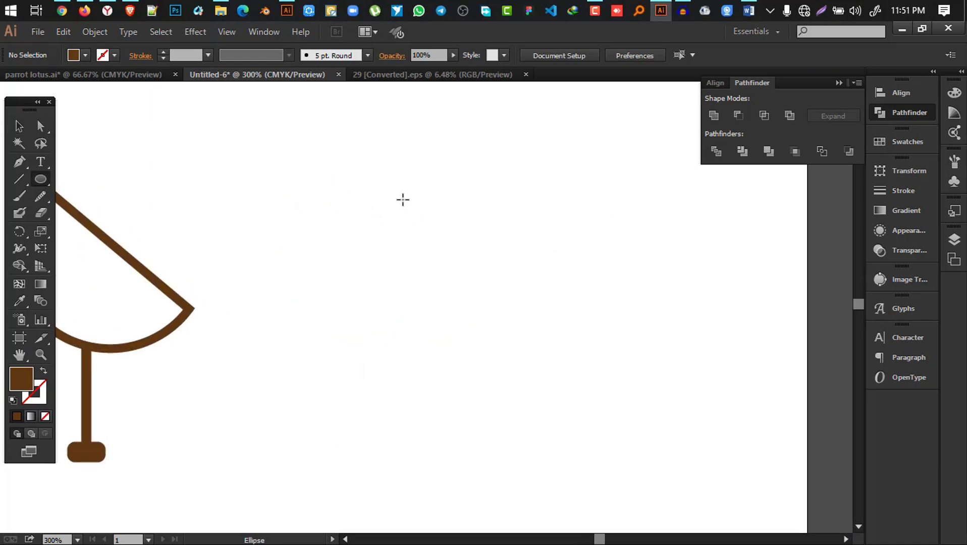
drag(400, 197, 469, 264)
scroll(525, 233, up, 2)
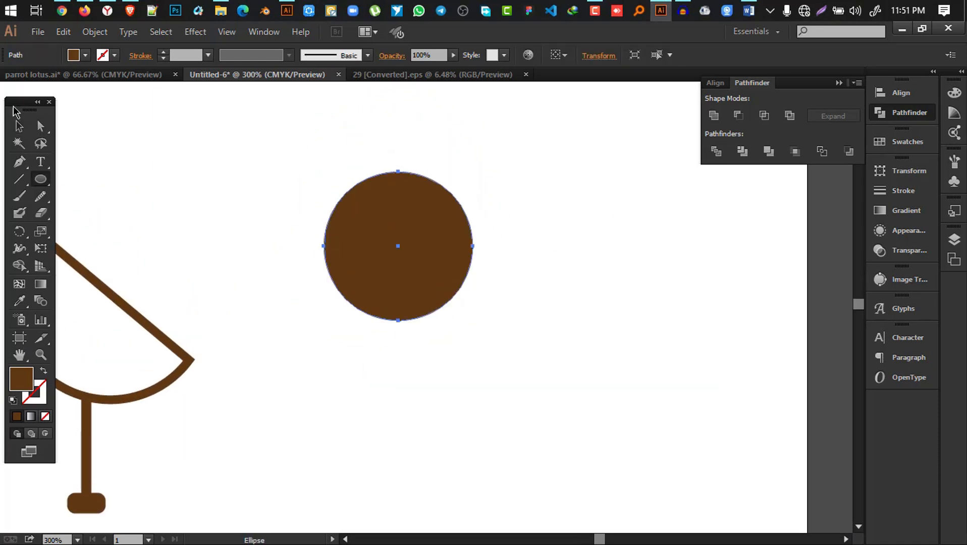
Step: Try to reduce the circle to a wedge by deleting anchor points, and undo the deletions
key(v)
key(a)
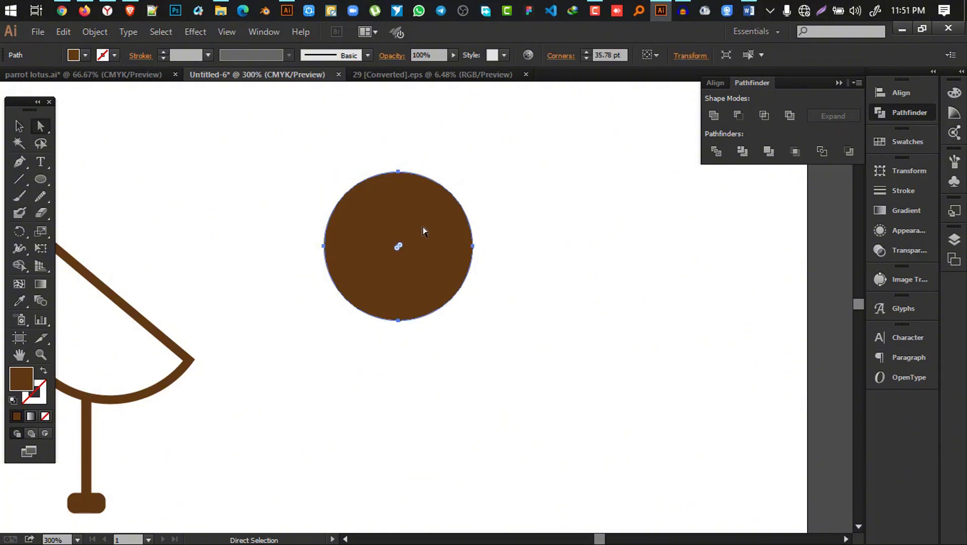
drag(506, 291, 465, 222)
key(Delete)
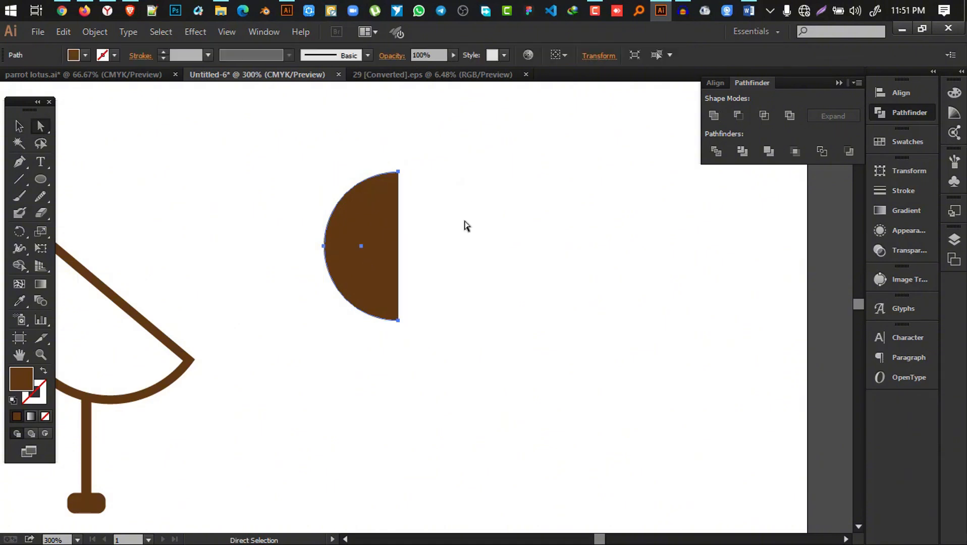
click(398, 172)
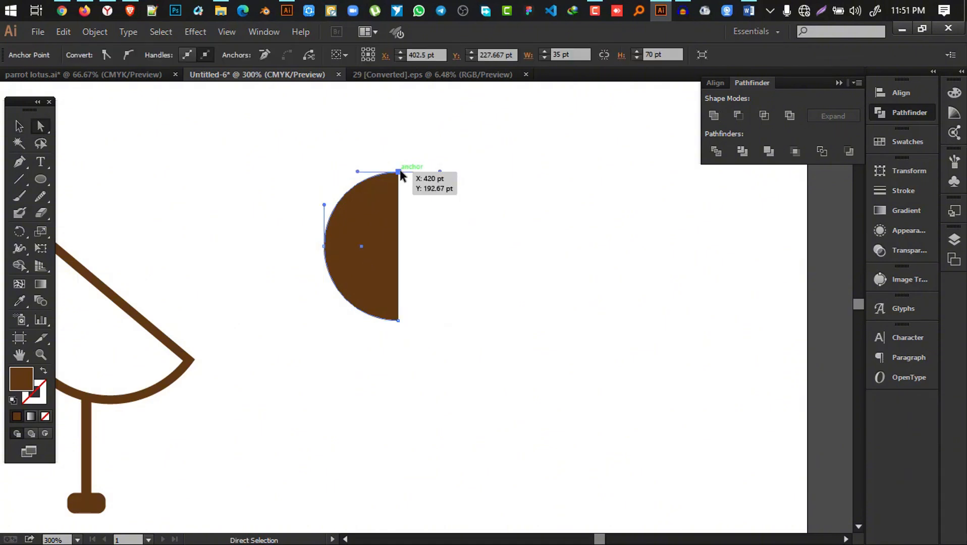
key(Delete)
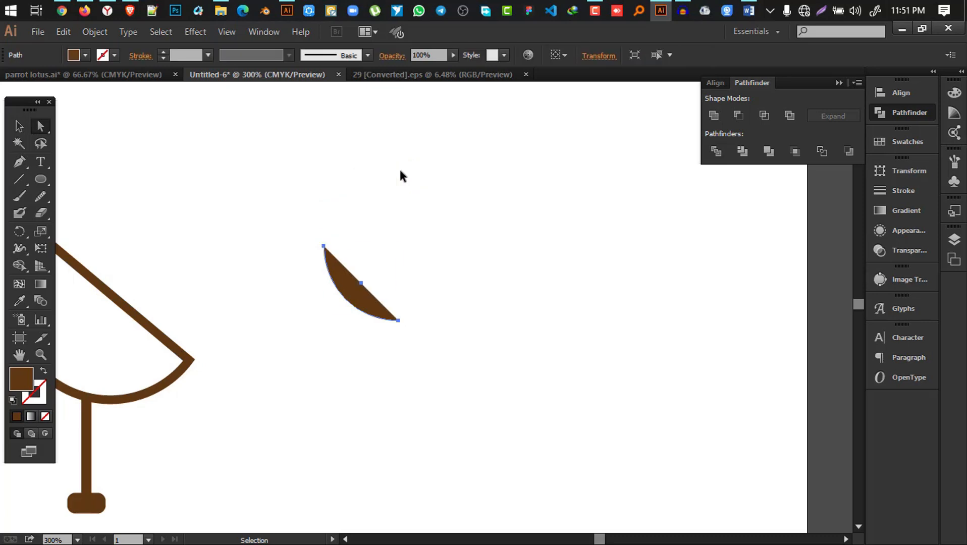
key(ctrl+z)
key(ctrl+z)
Step: Draw two diagonal lines from the circle's centre past its edge, one upward and one downward, and select them with the circle
click(26, 179)
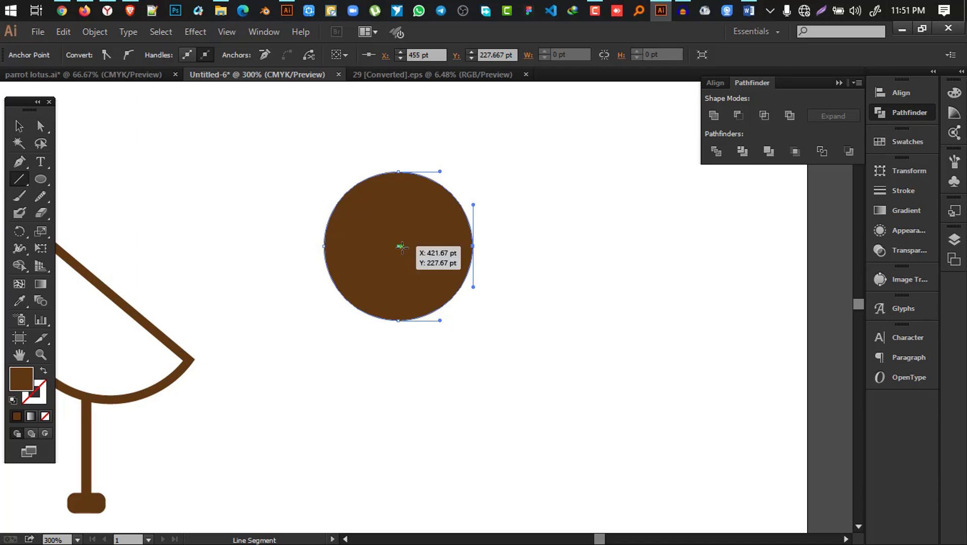
mouse_move(400, 247)
mouse_down()
mouse_move(455, 158)
mouse_move(491, 153)
mouse_up()
key(ctrl+z)
drag(398, 246, 495, 342)
click(18, 126)
drag(252, 175, 480, 286)
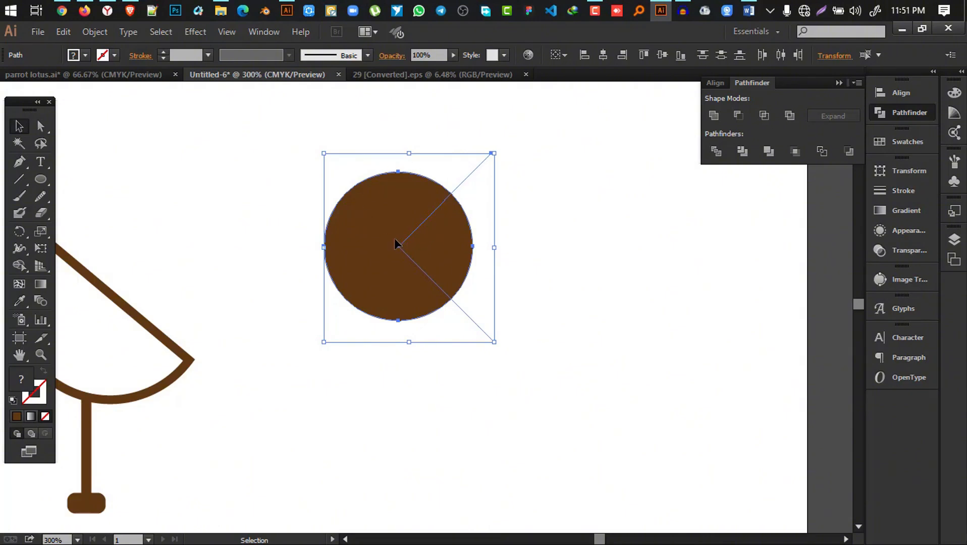
Step: Separate the quarter wedge between the lines with Shape Builder and fill it light blue
click(21, 266)
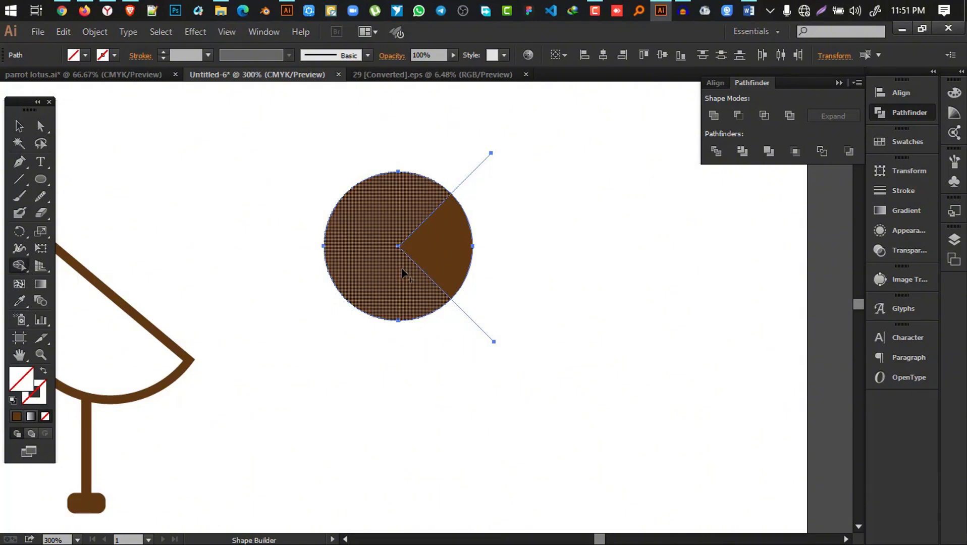
alt+click(427, 266)
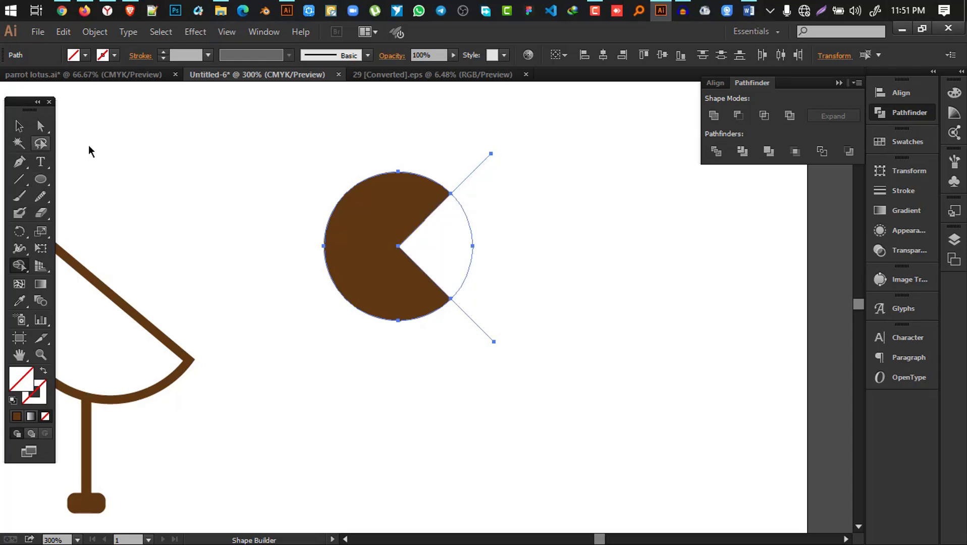
click(74, 56)
click(81, 76)
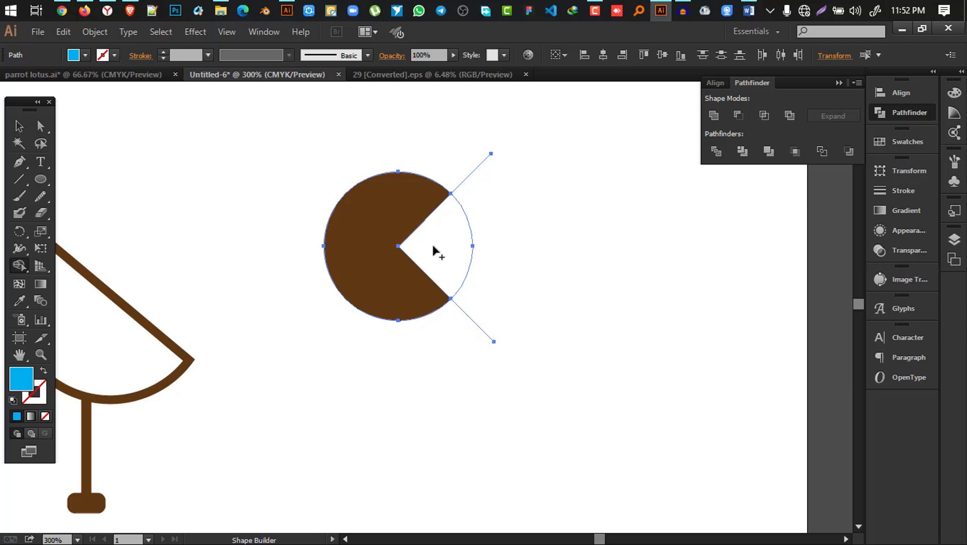
click(470, 267)
click(19, 125)
click(791, 389)
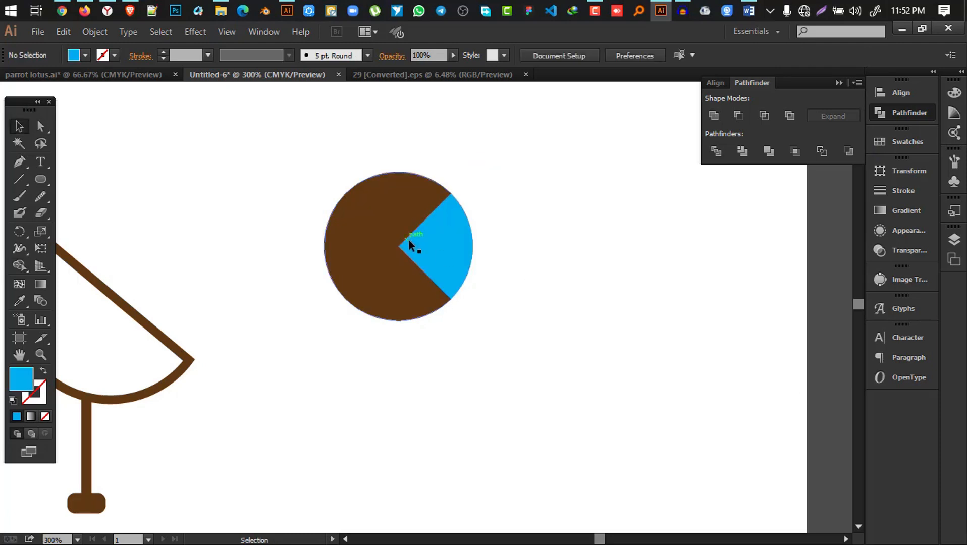
Step: Move the blue wedge away from the circle and delete the remaining brown shape and the lines
drag(407, 242, 609, 284)
drag(535, 401, 331, 109)
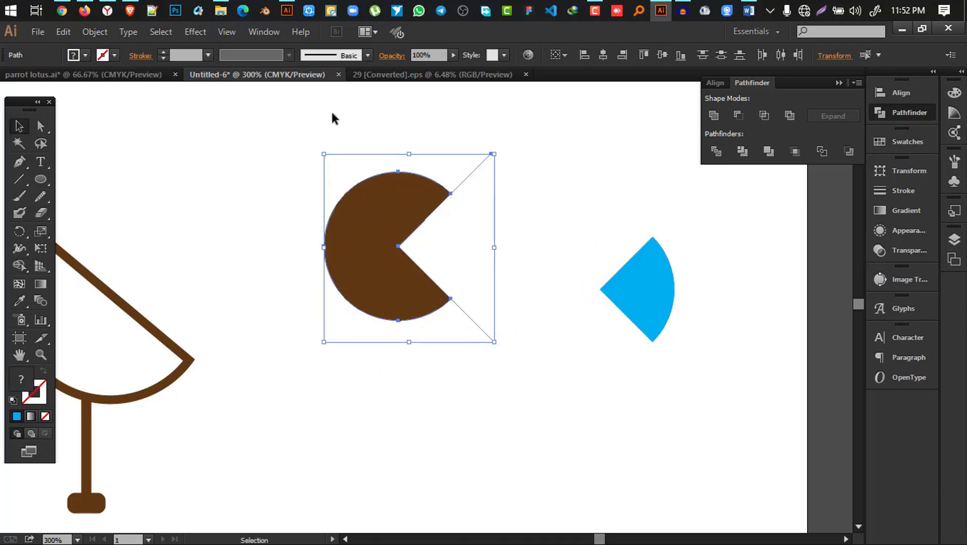
key(Delete)
Step: Rotate the wedge so its tip points down and narrow it into a cone shape
click(660, 289)
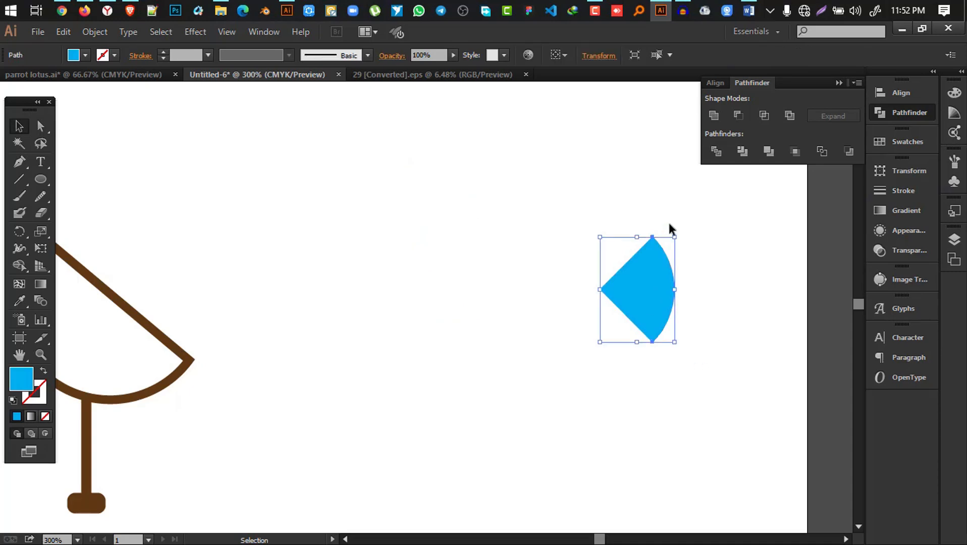
drag(676, 231, 557, 244)
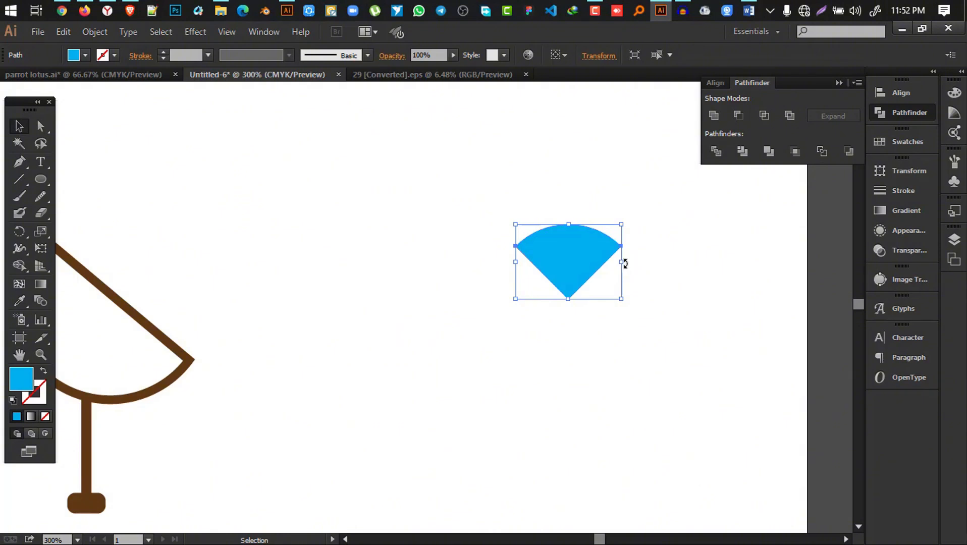
drag(621, 262, 522, 212)
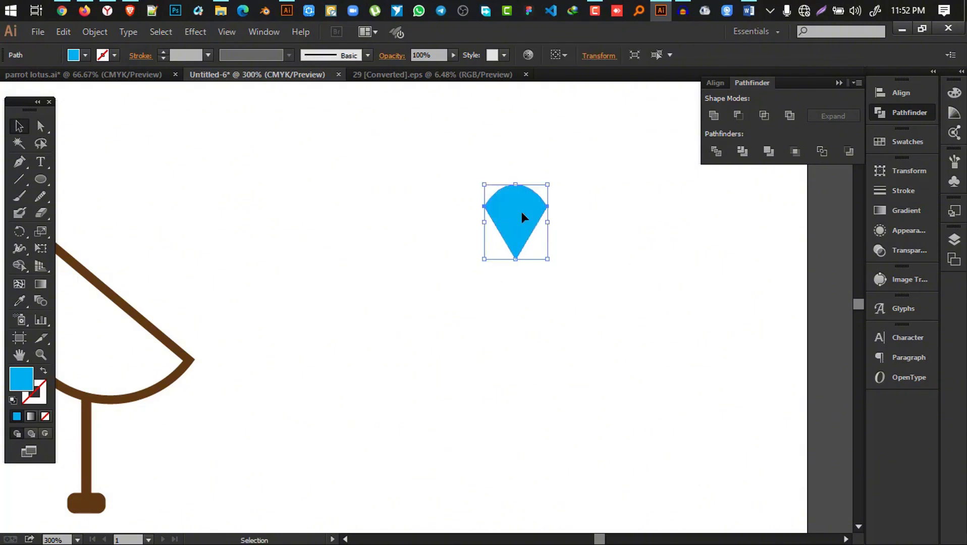
Step: Change the wedge's fill to light orange
scroll(522, 213, up, 2)
click(86, 54)
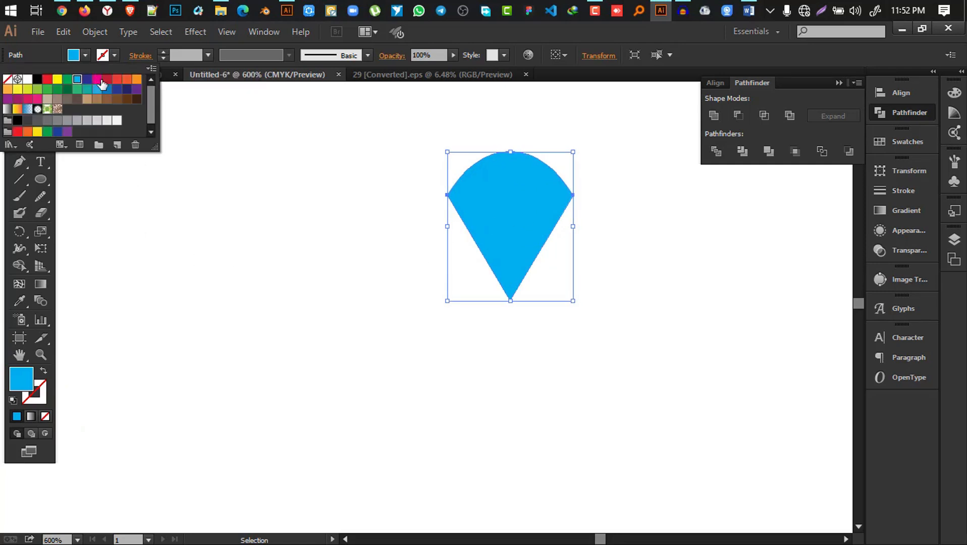
click(8, 89)
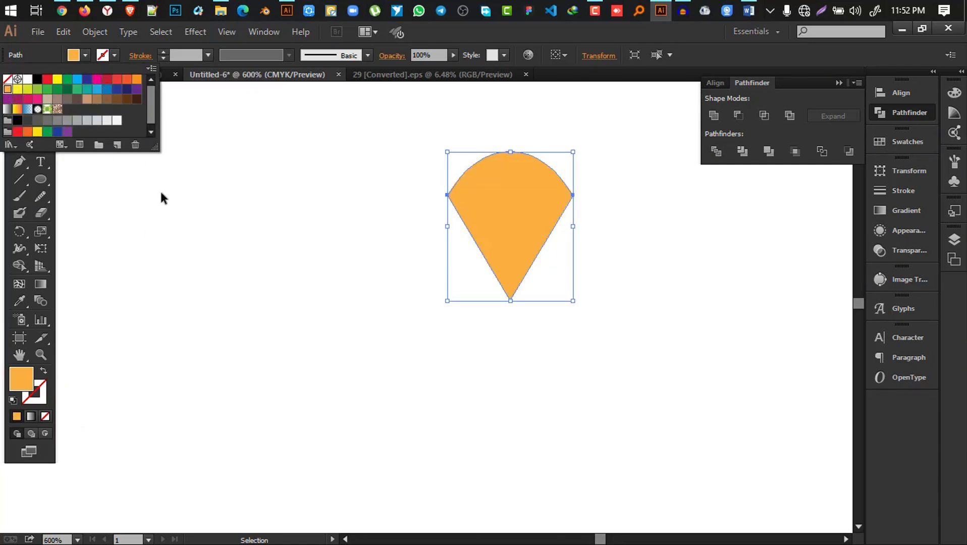
click(201, 221)
click(362, 287)
Step: Draw a circle over the wedge, centre it horizontally just below the curved edge, and turn it into a 1 pt orange outline
click(50, 180)
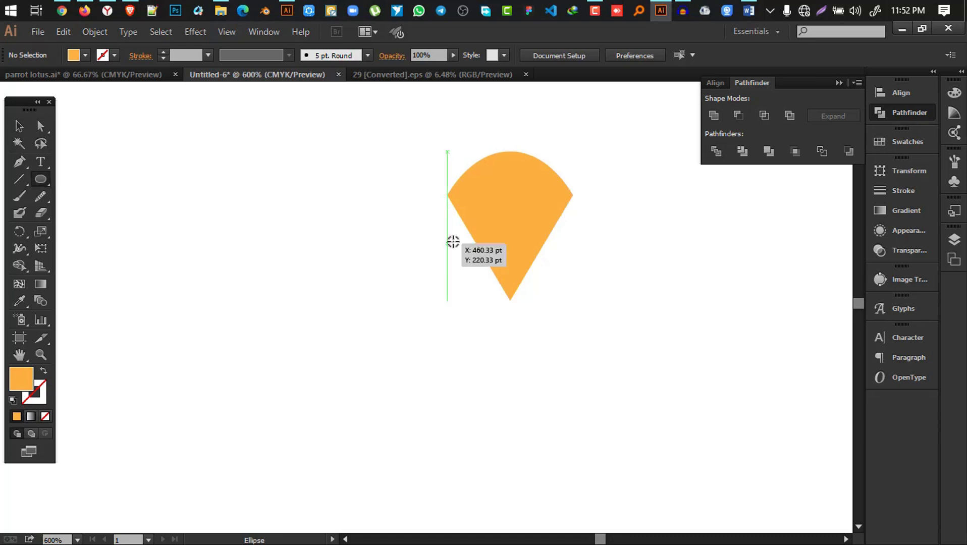
drag(485, 218, 566, 298)
drag(515, 249, 515, 249)
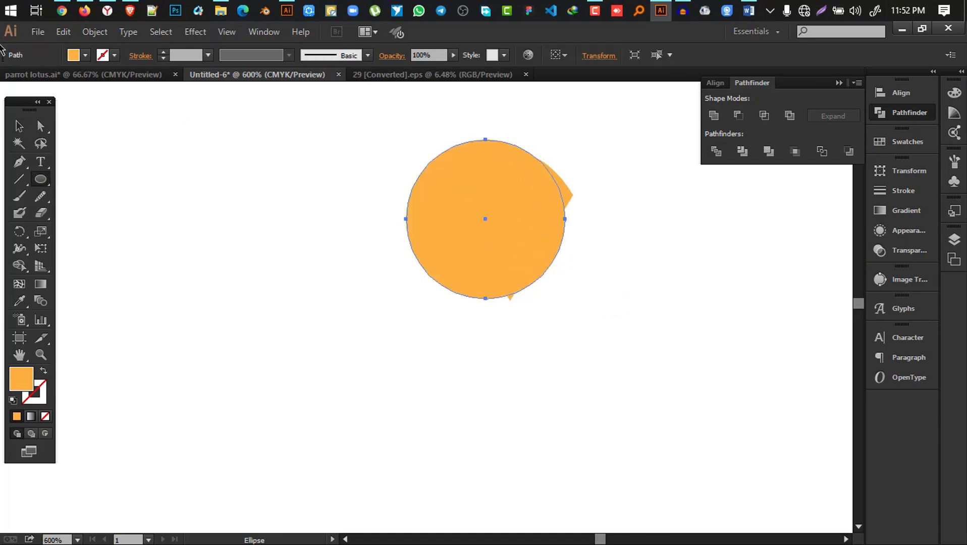
click(18, 126)
mouse_move(534, 218)
mouse_down()
mouse_move(540, 243)
mouse_move(529, 248)
mouse_move(545, 232)
mouse_up()
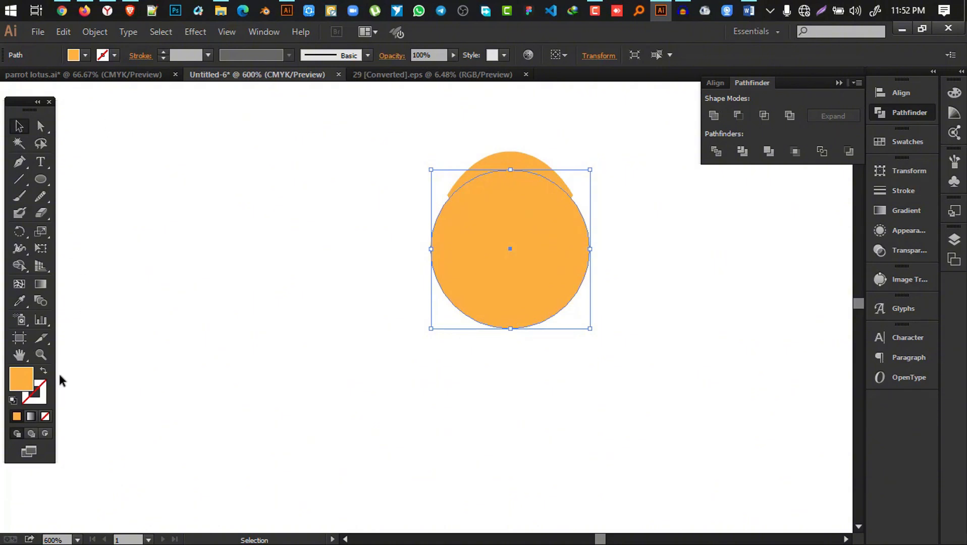
click(43, 374)
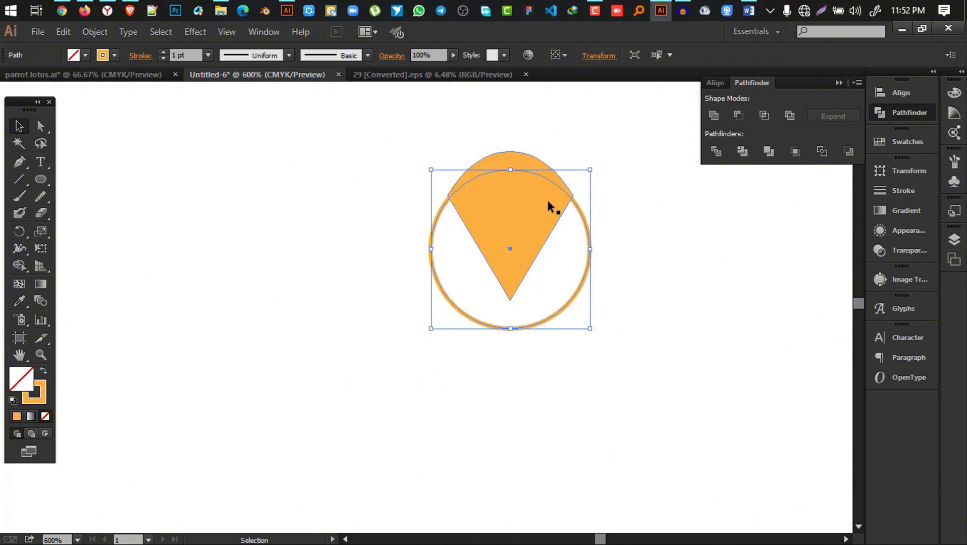
Step: Copy the outlined circle straight down three times at equal spacing across the wedge
scroll(547, 198, up, 2)
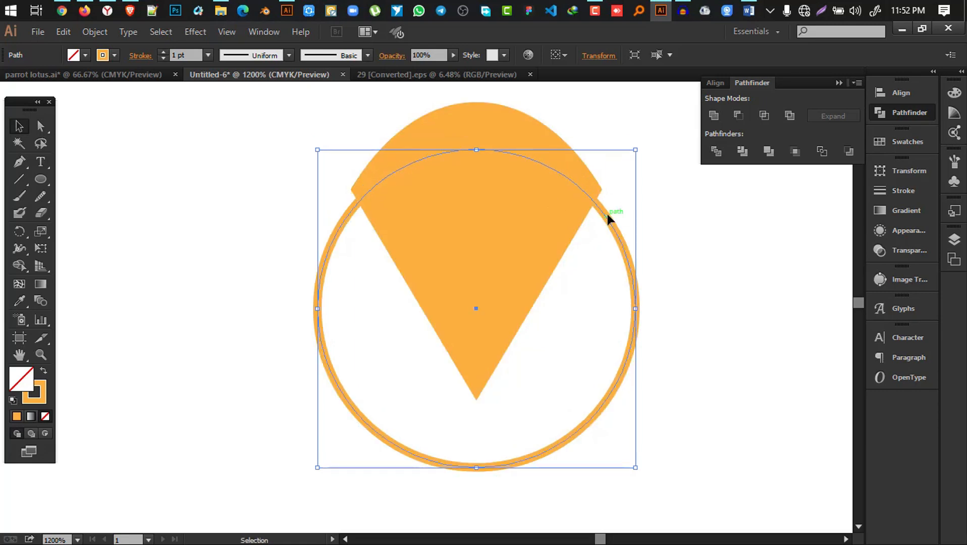
drag(605, 212, 606, 273)
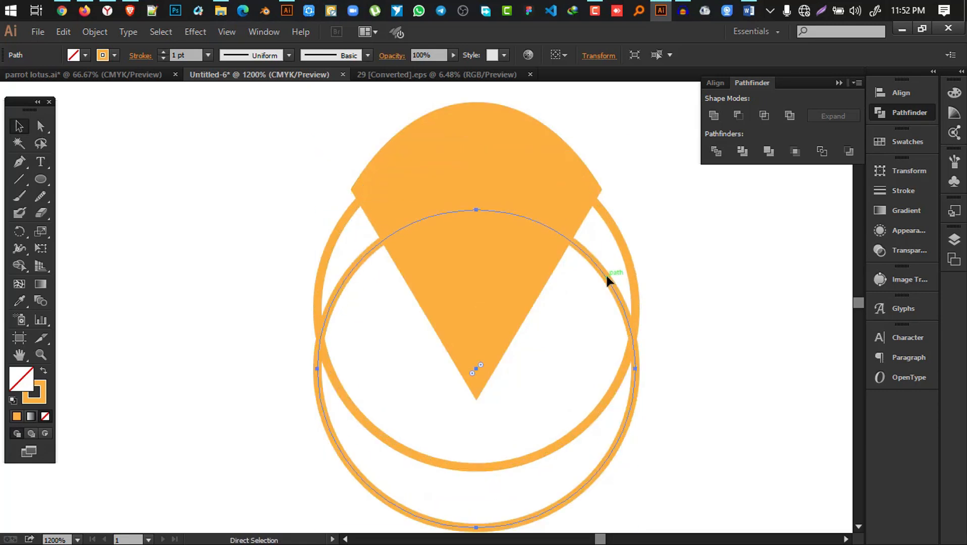
key(ctrl+d)
key(ctrl+d)
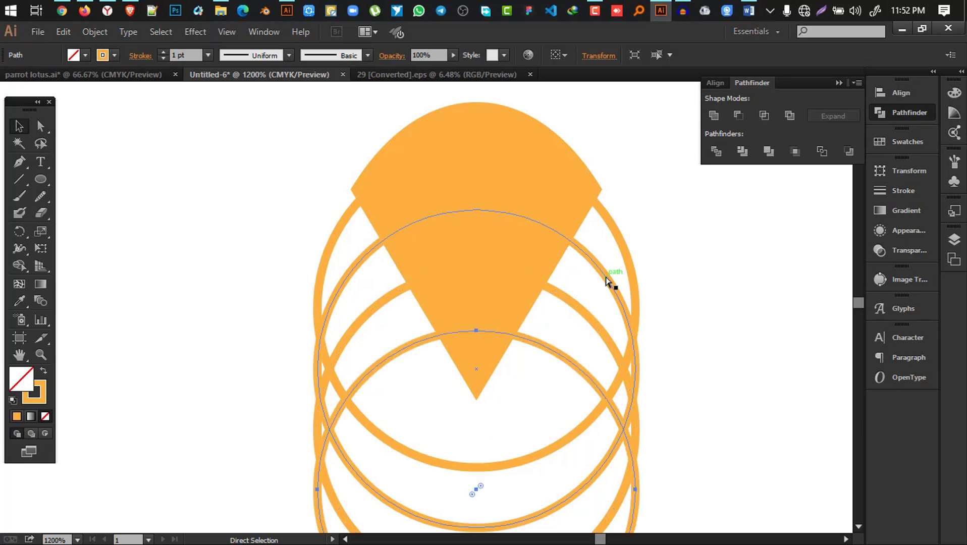
Step: Expand the wedge and all circle outlines into filled shapes, with fill and stroke included
key(v)
drag(761, 405, 255, 92)
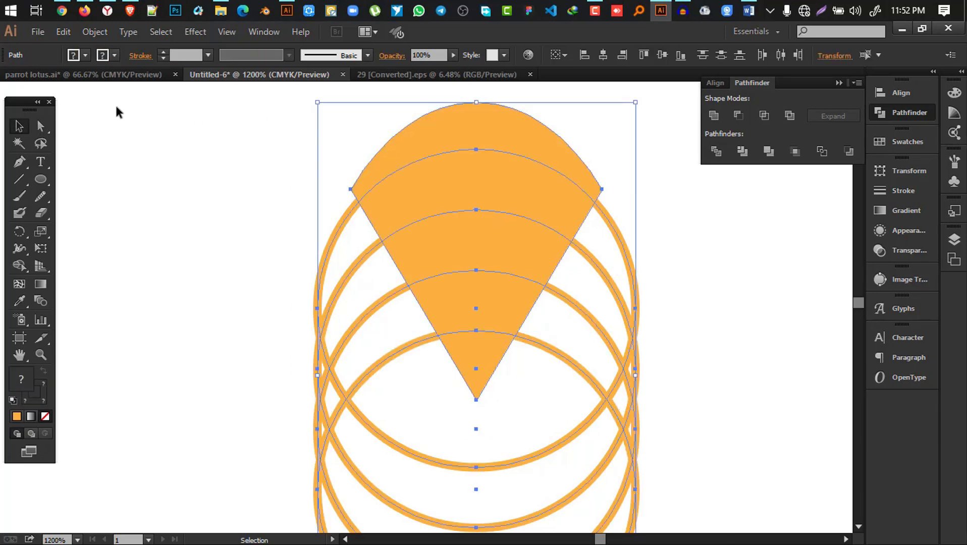
click(95, 31)
click(177, 181)
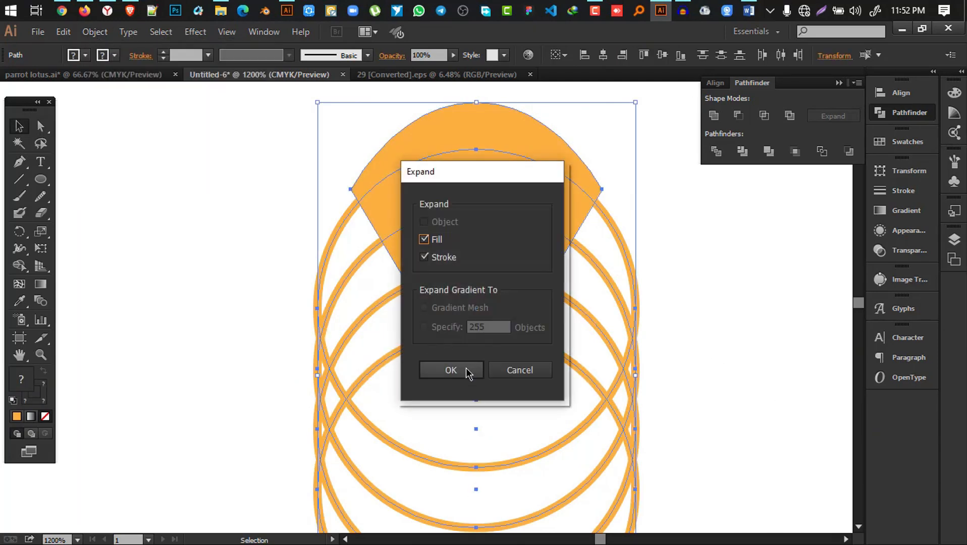
click(468, 373)
click(706, 381)
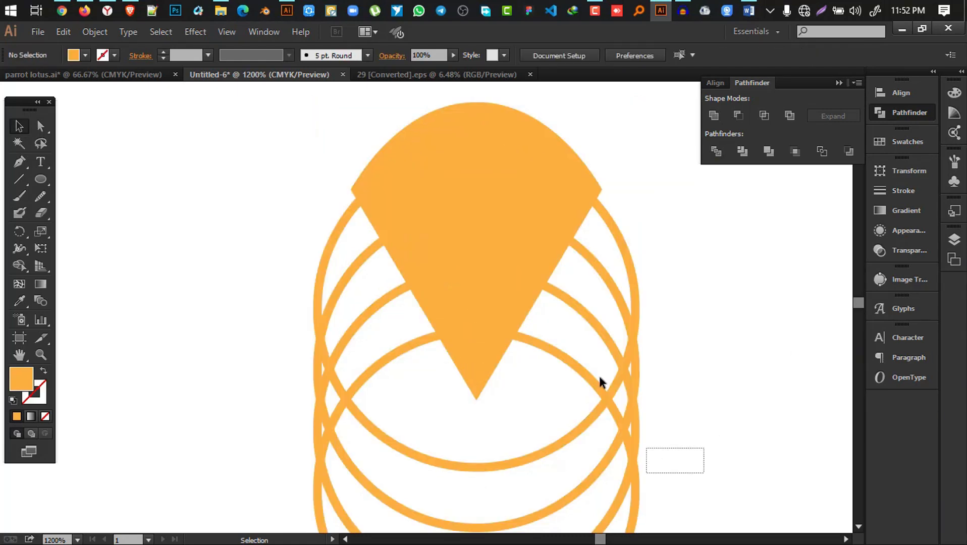
Step: Select the four expanded rings and fill them white
drag(600, 378, 589, 308)
click(86, 55)
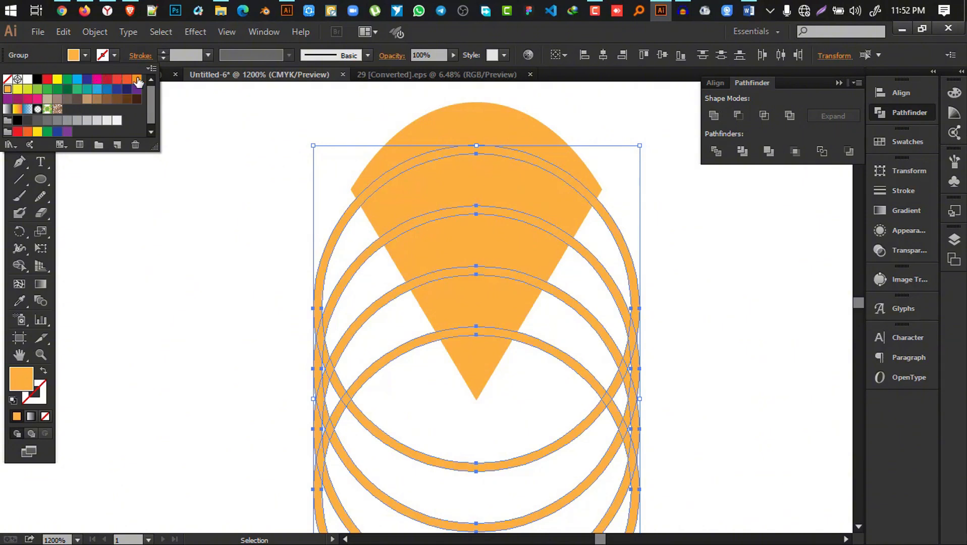
click(87, 99)
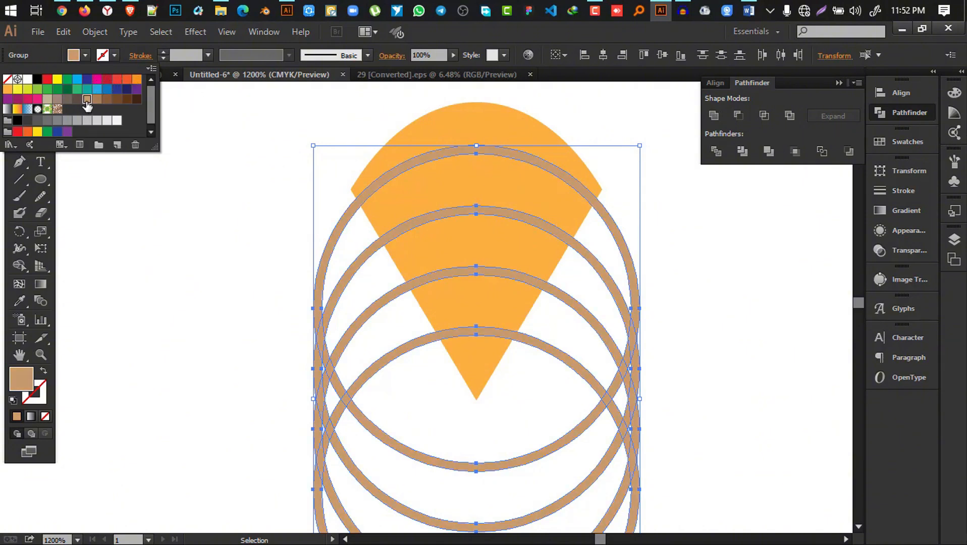
click(28, 80)
Step: Divide the orange wedge along the white rings, and delete the white arcs and the unfilled leftover pieces
drag(301, 155, 681, 435)
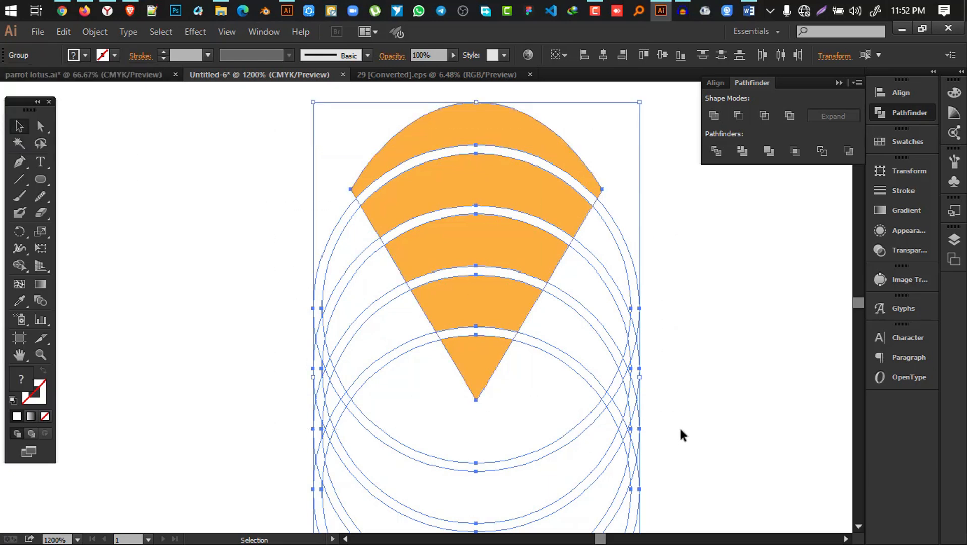
click(717, 152)
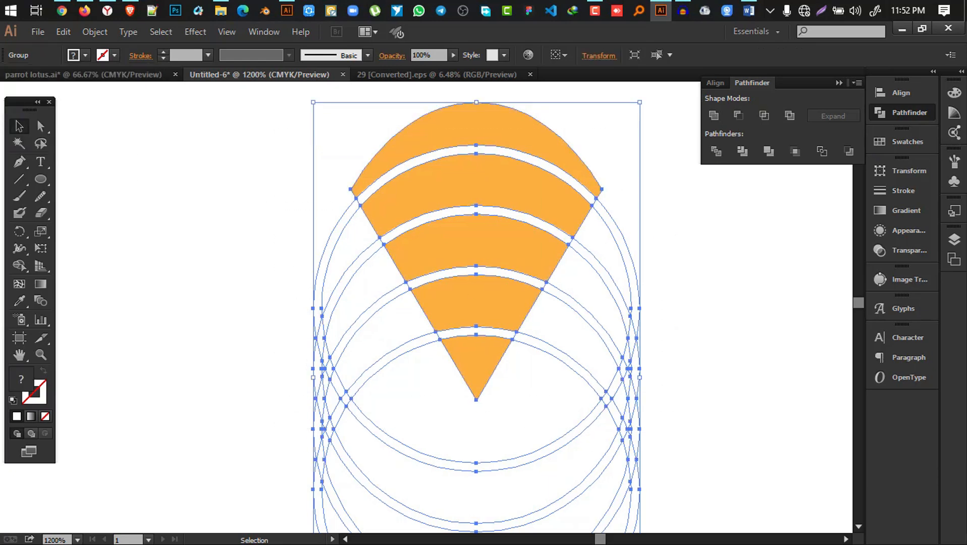
click(19, 144)
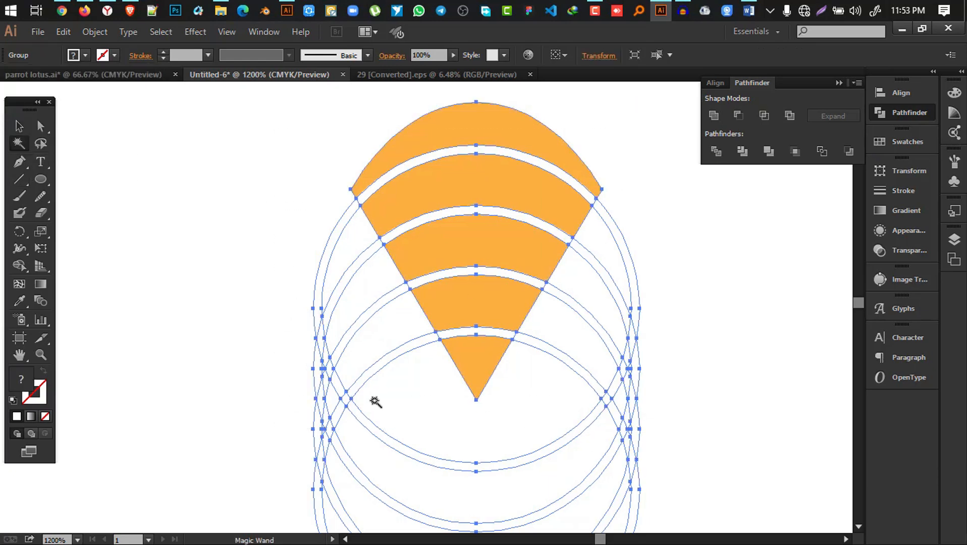
click(324, 331)
key(Delete)
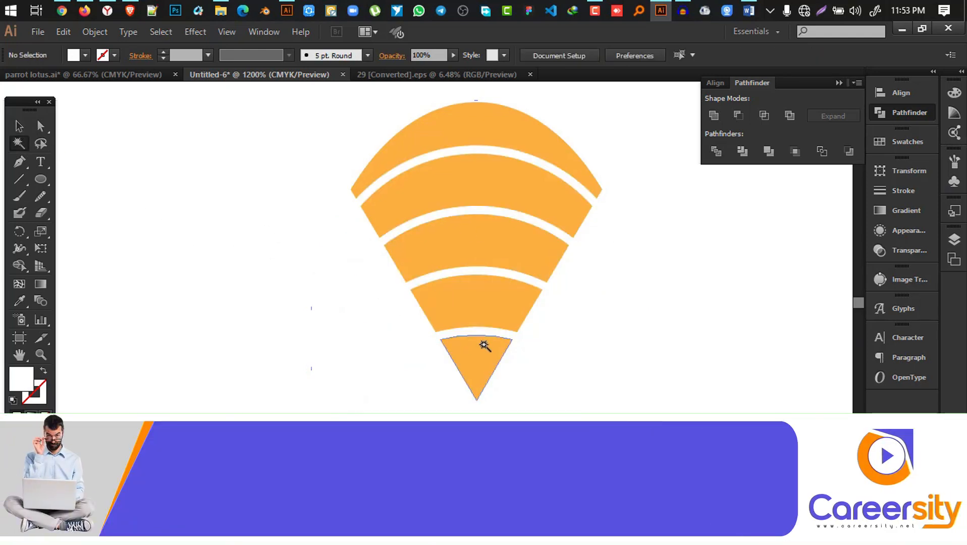
click(371, 310)
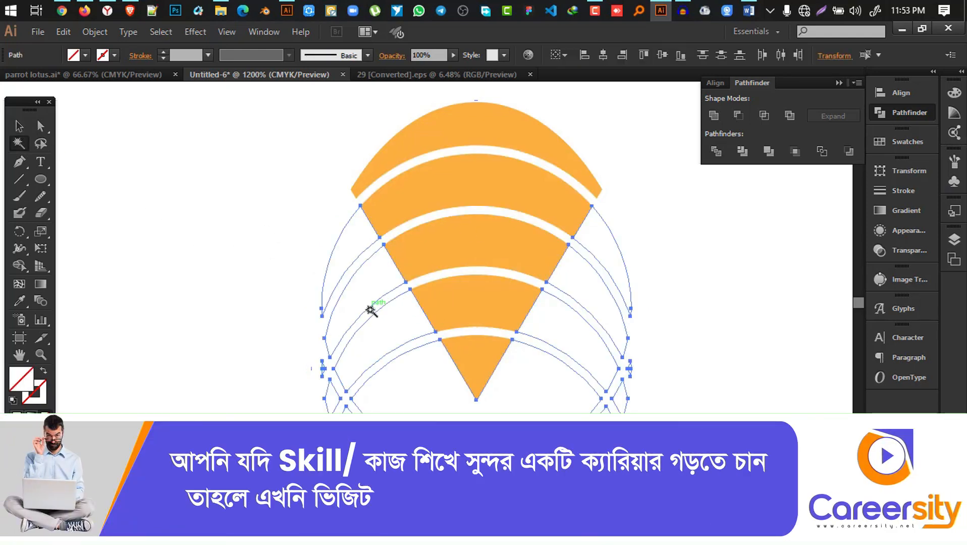
key(Delete)
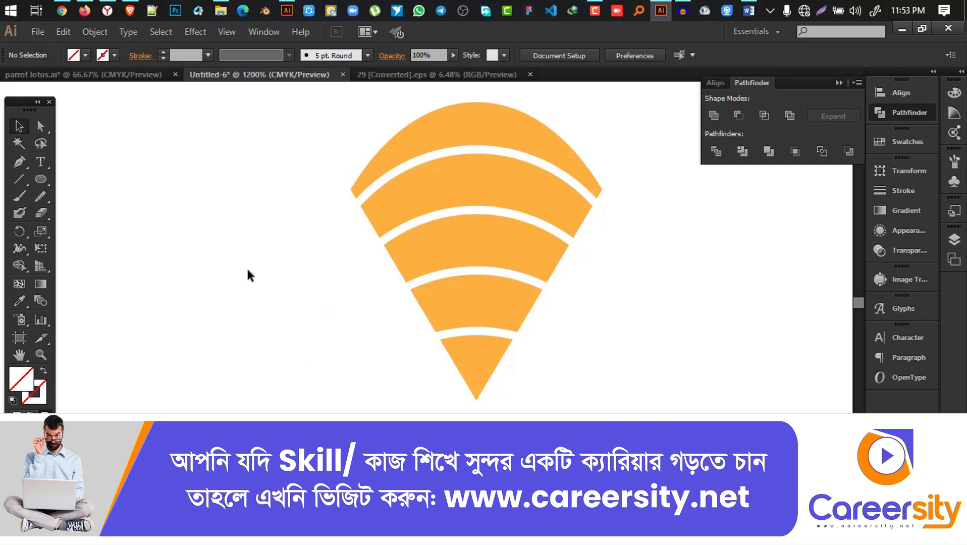
Step: Move the striped wedge onto the tilted glass, rotate it clockwise to point down into the bowl, and enlarge it across the rim
scroll(564, 382, down, 5)
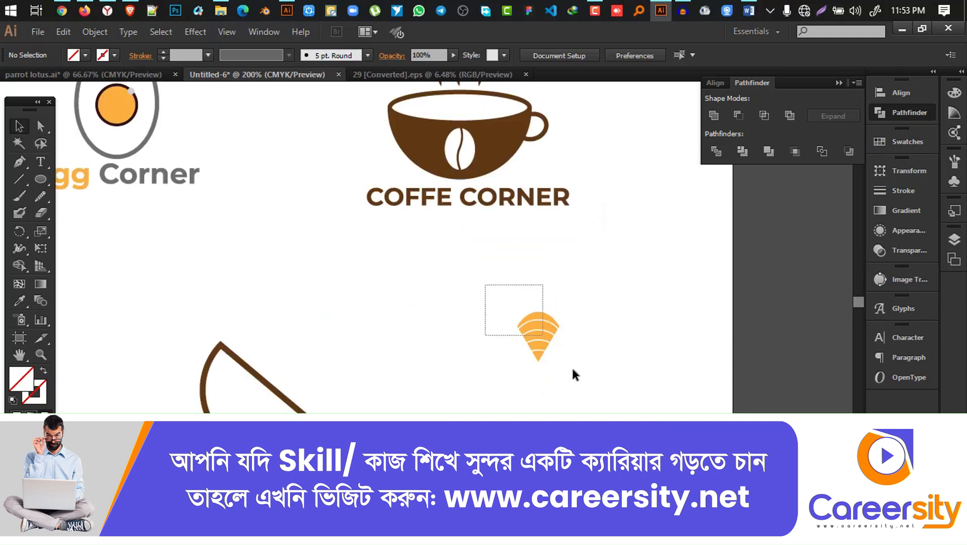
click(546, 321)
right_click(546, 321)
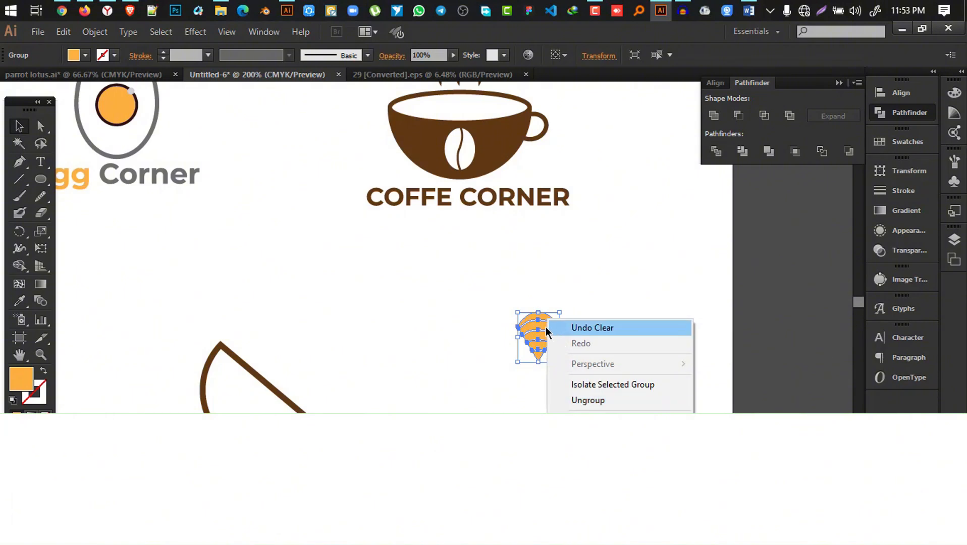
drag(546, 326, 291, 383)
scroll(292, 384, up, 3)
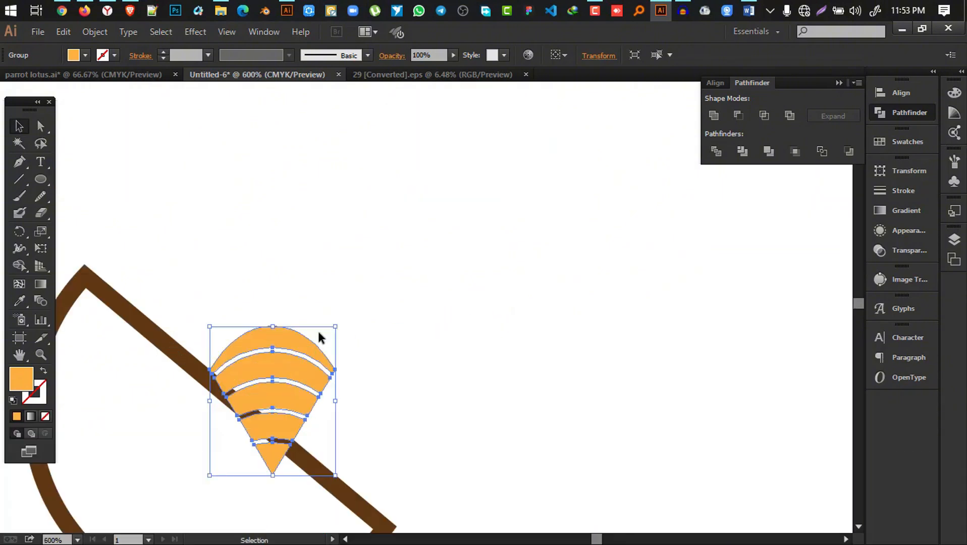
drag(337, 322, 370, 408)
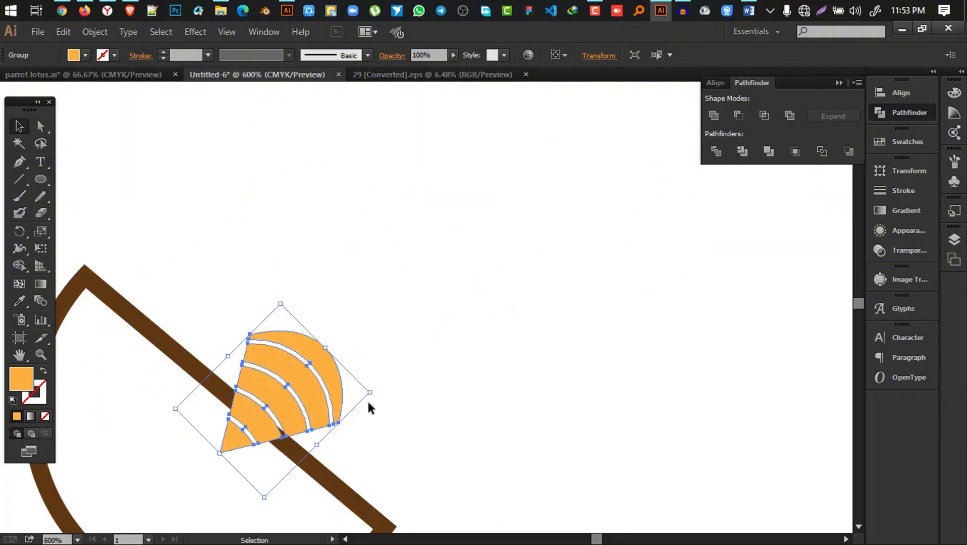
drag(323, 348, 453, 267)
key(space)
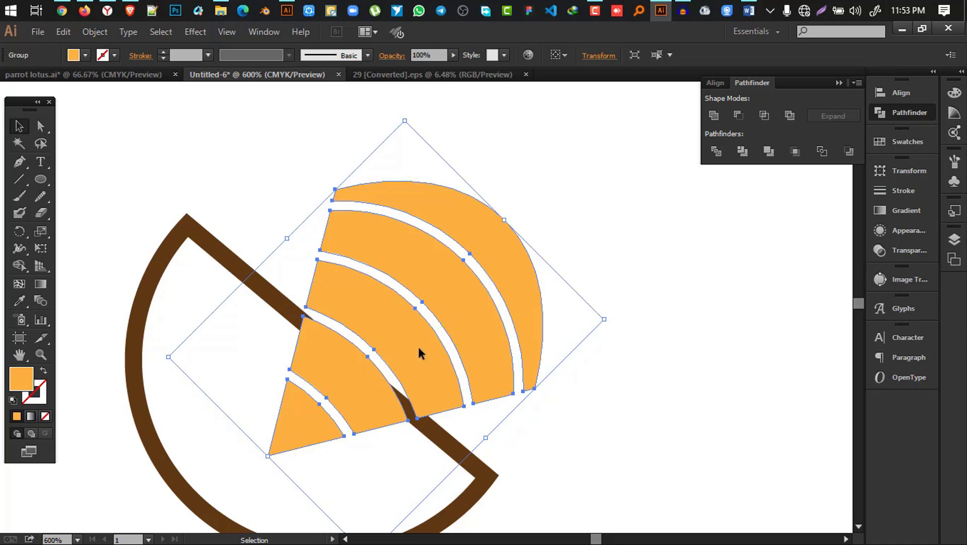
drag(505, 224, 524, 202)
drag(449, 327, 450, 330)
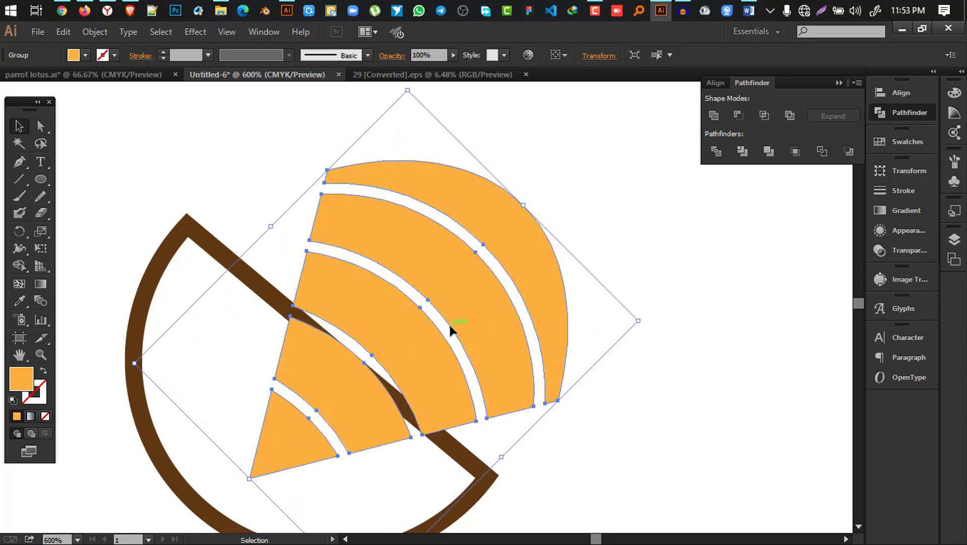
click(284, 302)
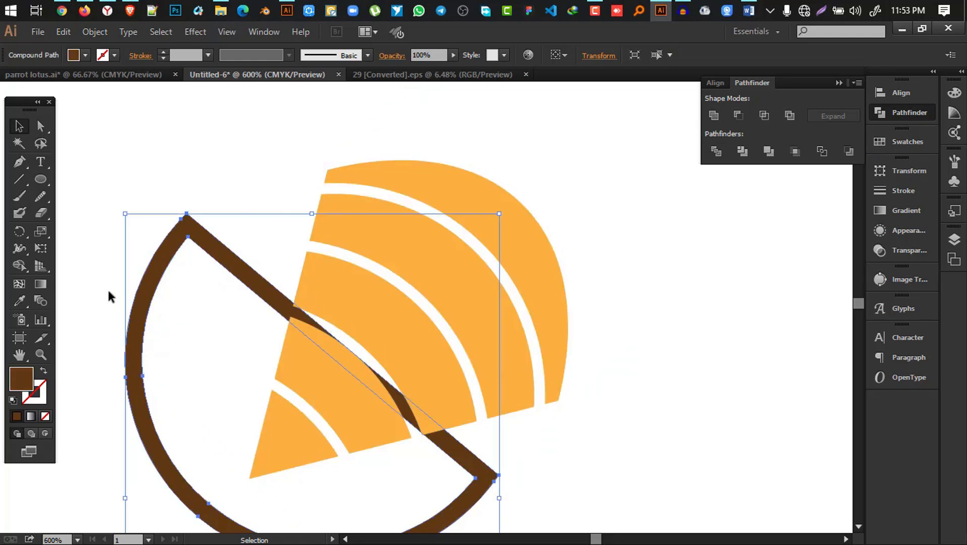
click(42, 214)
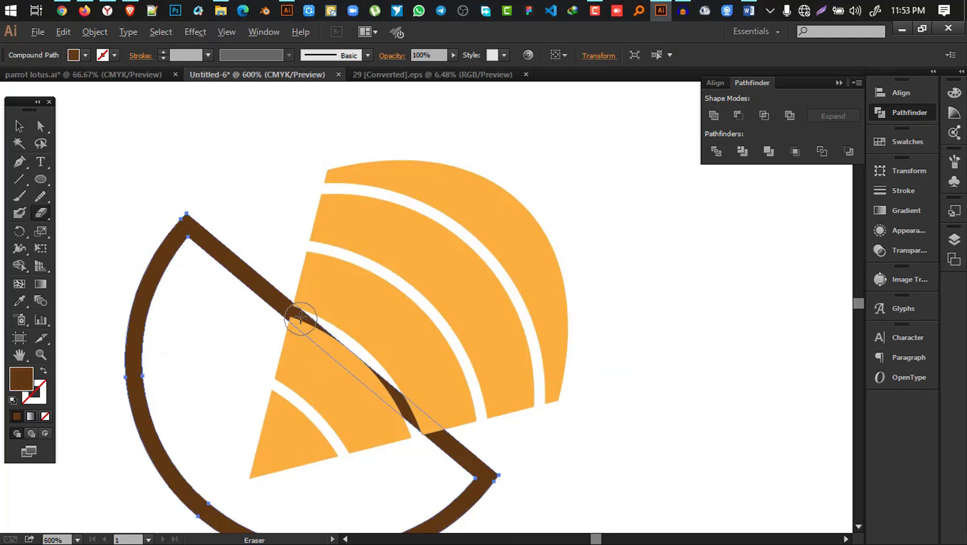
scroll(403, 401, down, 2)
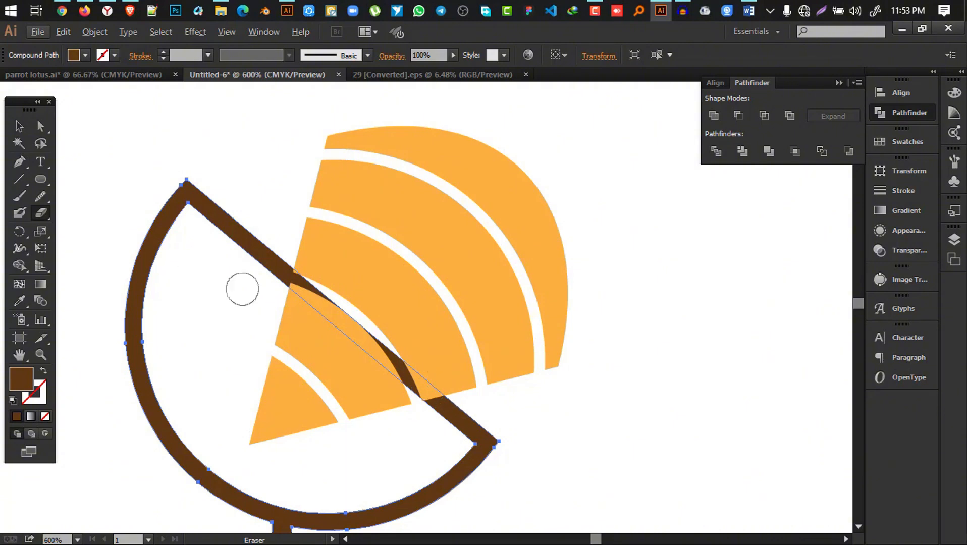
click(19, 126)
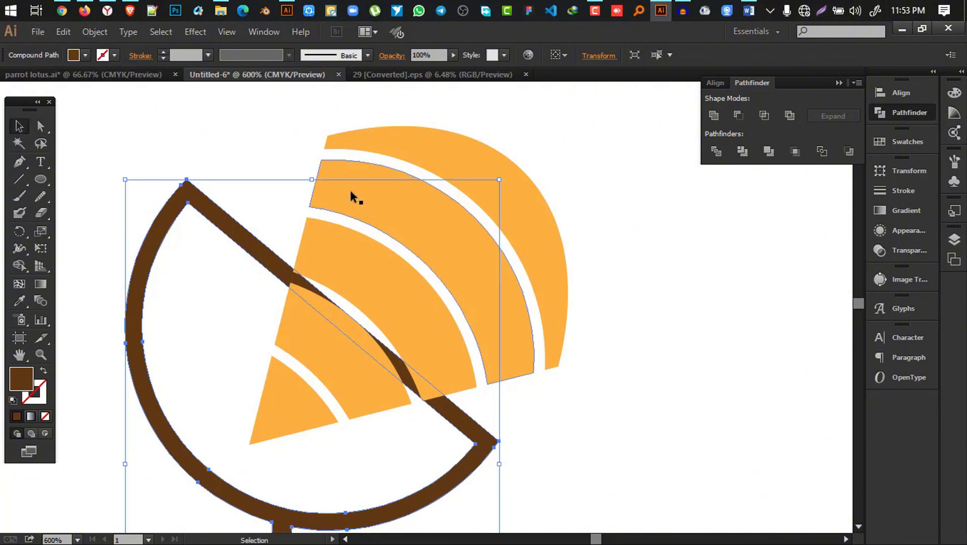
Step: Offset the striped wedge's paths outward by 1 pt and unite the offset shapes
click(468, 271)
click(95, 32)
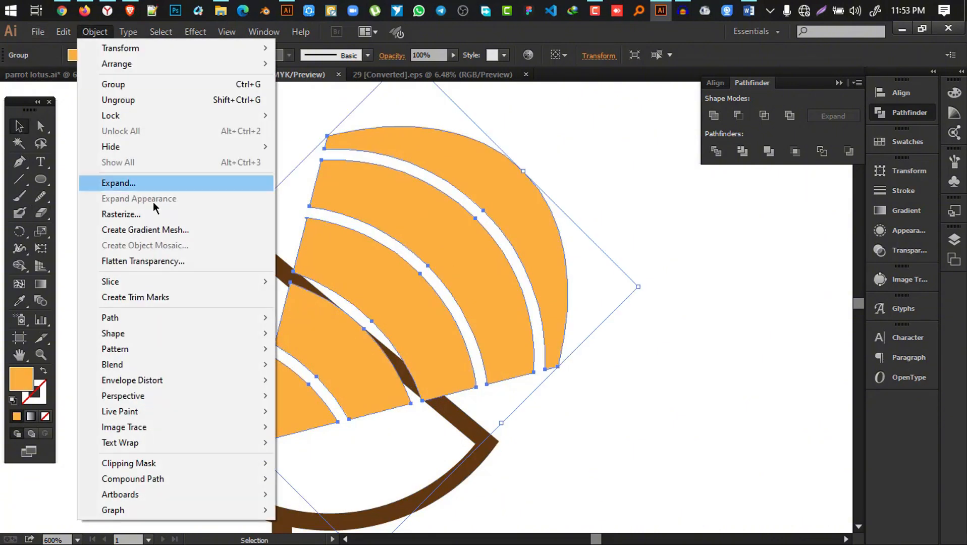
mouse_move(227, 318)
click(351, 370)
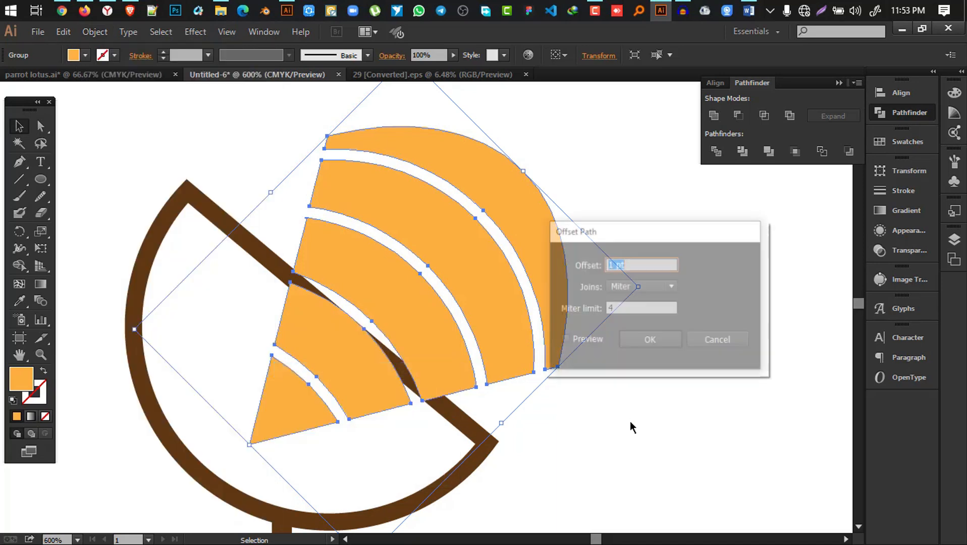
click(593, 345)
click(638, 348)
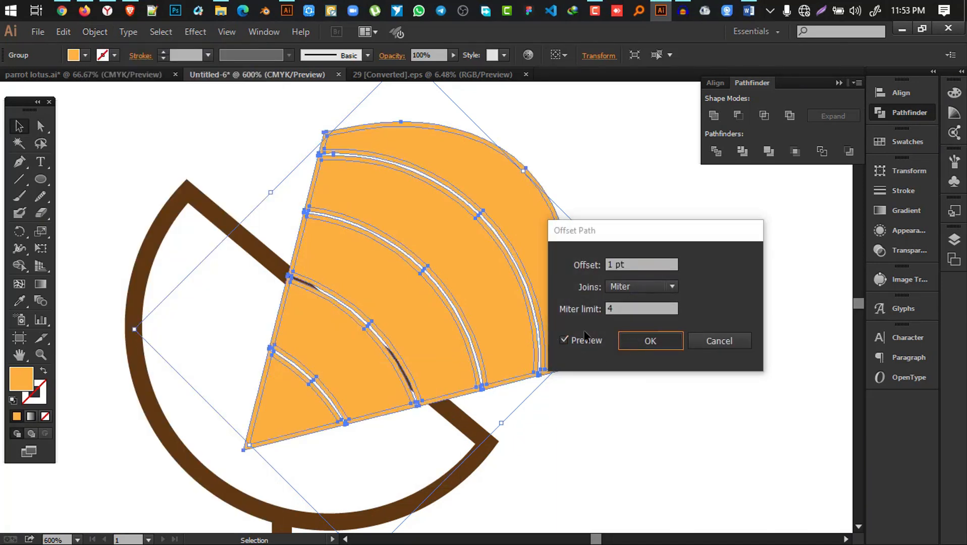
click(717, 152)
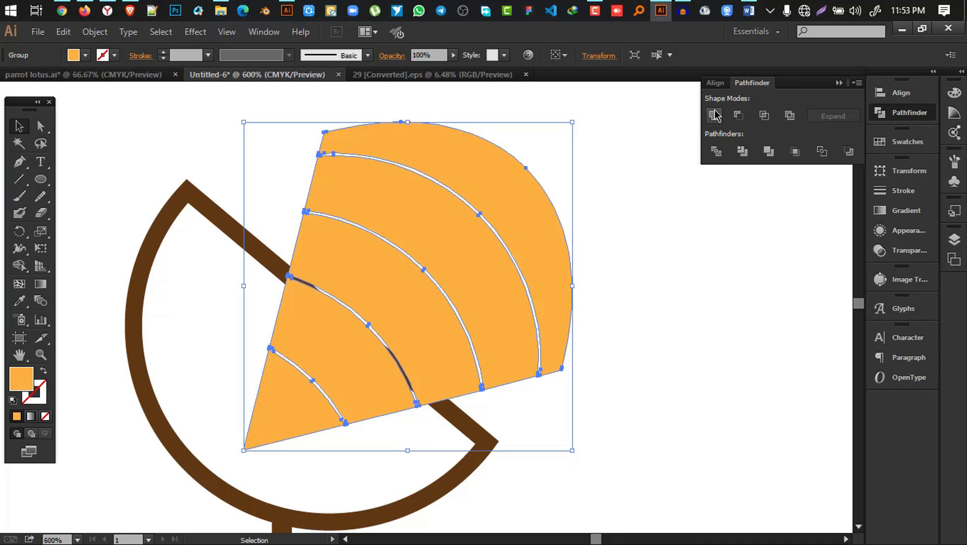
Step: Use Shape Builder on the offset shapes and the glass to remove the offset bands and the rim sections they cover
shift+click(244, 251)
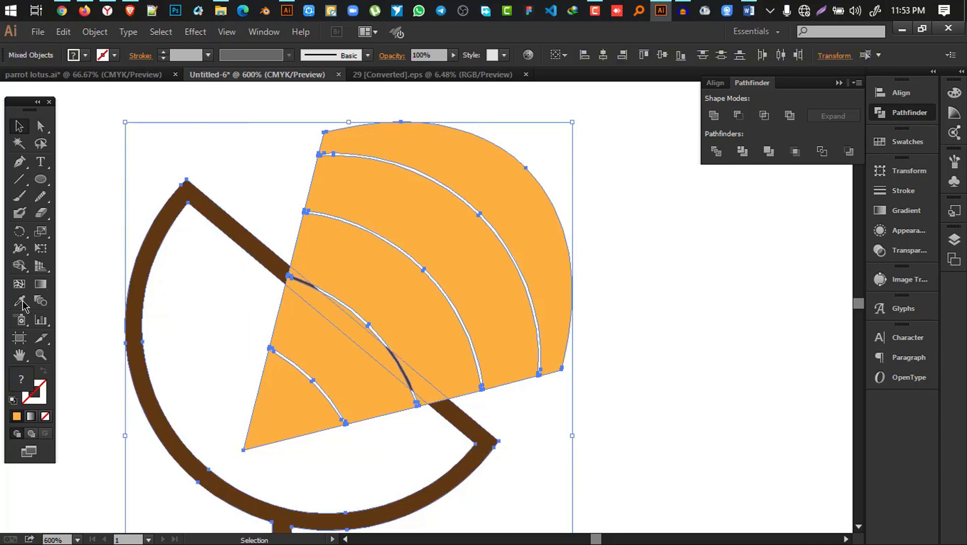
click(21, 270)
mouse_move(293, 417)
mouse_down()
mouse_move(548, 212)
mouse_move(580, 169)
mouse_up()
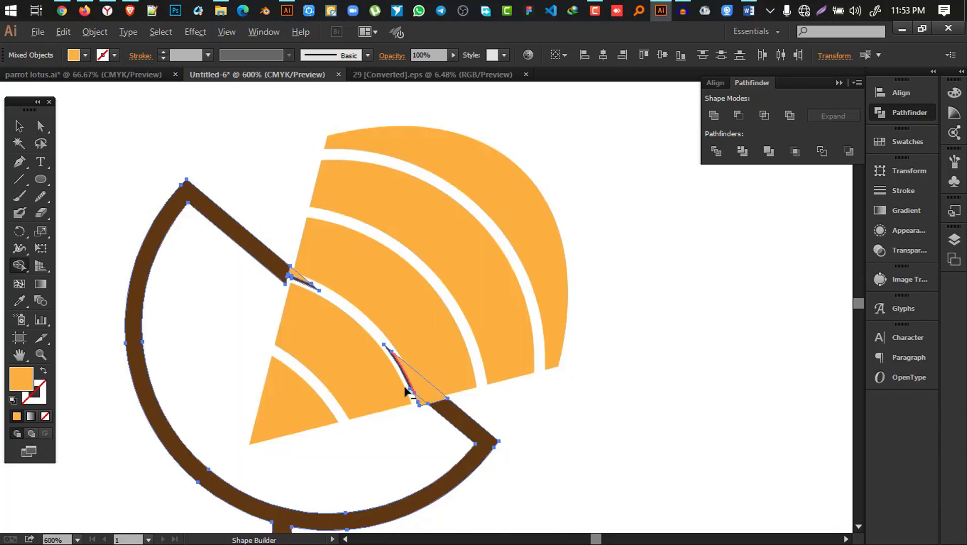
drag(398, 416, 454, 359)
Step: Undo the stray removal of the glass, and cut out the orange fragment at the upper cut end of the rim
drag(325, 255, 285, 307)
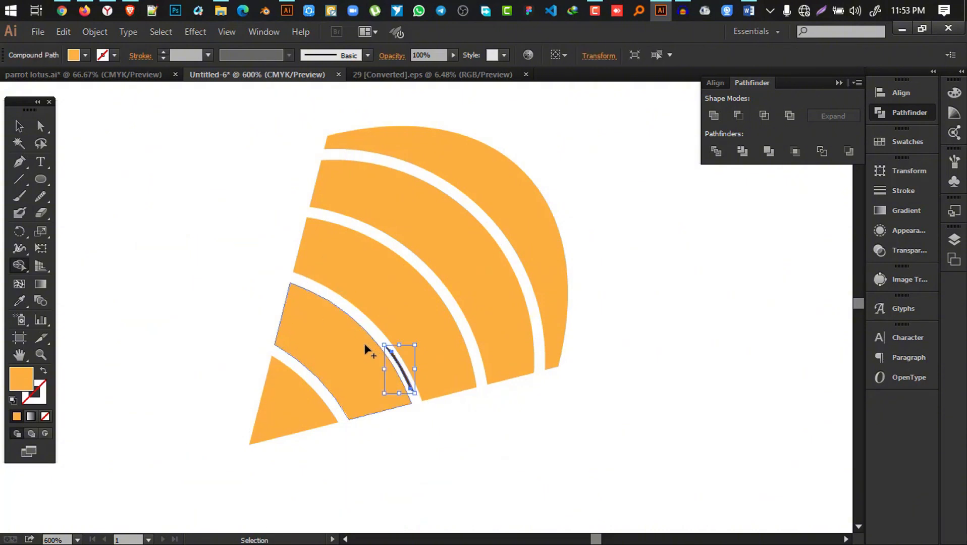
key(ctrl+z)
scroll(300, 282, up, 4)
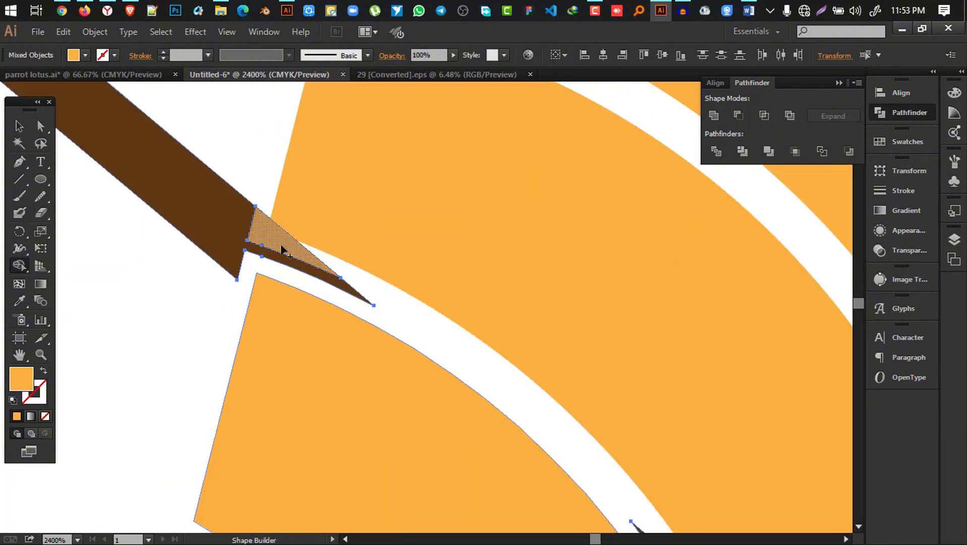
alt+click(282, 249)
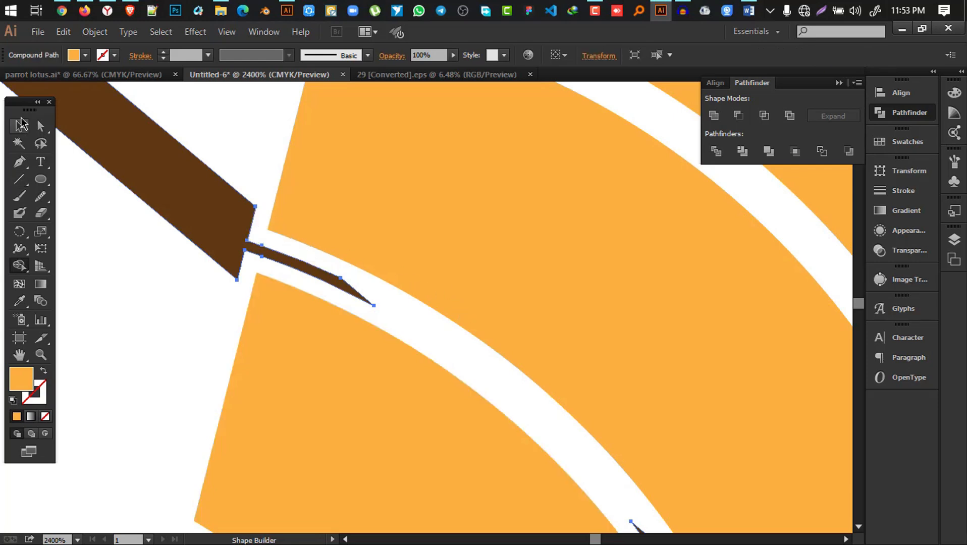
click(20, 129)
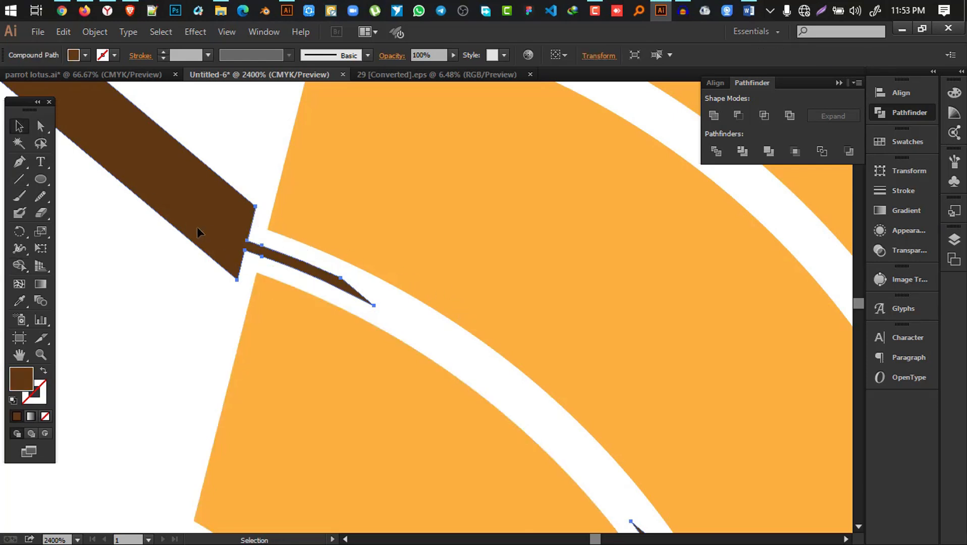
scroll(325, 272, down, 4)
scroll(625, 318, down, 1)
click(626, 321)
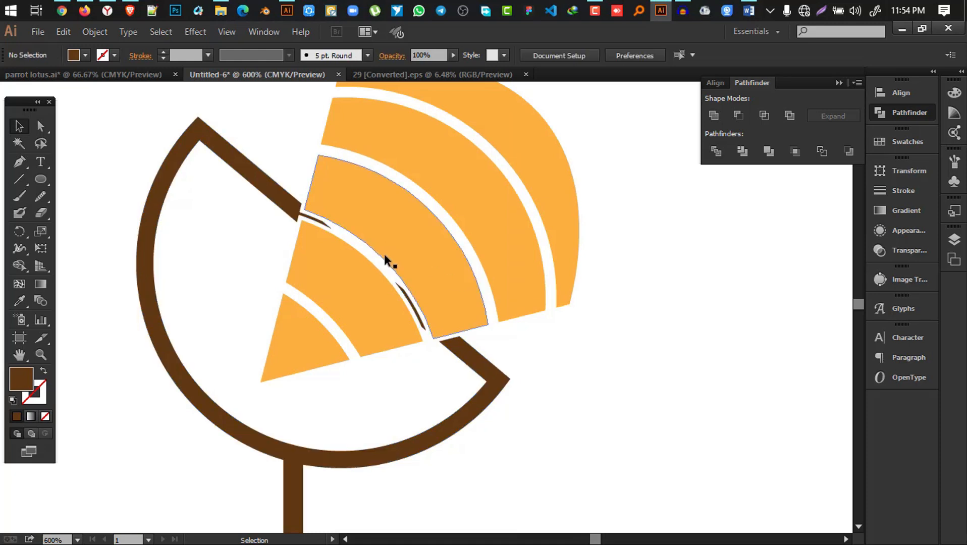
Step: Erase the two brown slivers of the glass rim left in the white gap between the wedge's stripes
click(301, 215)
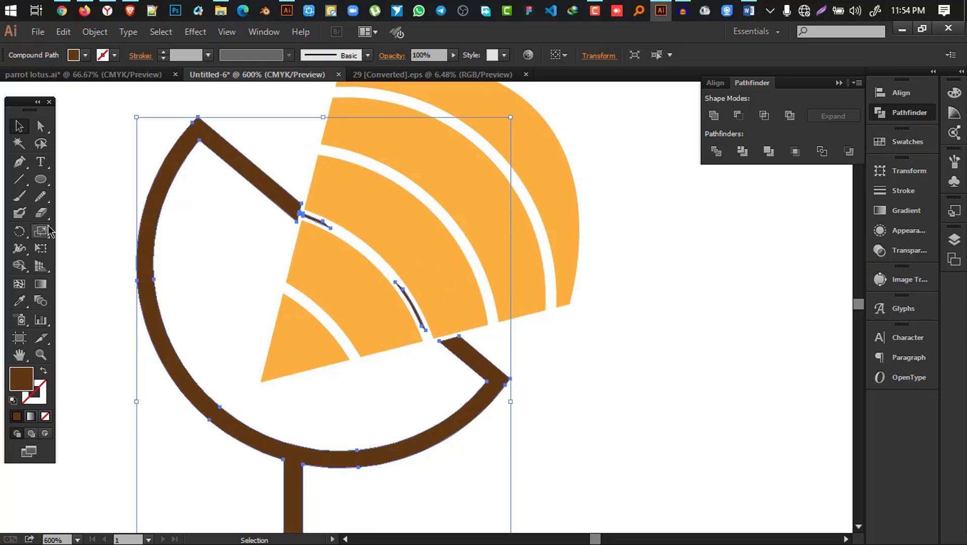
click(40, 213)
scroll(417, 305, up, 4)
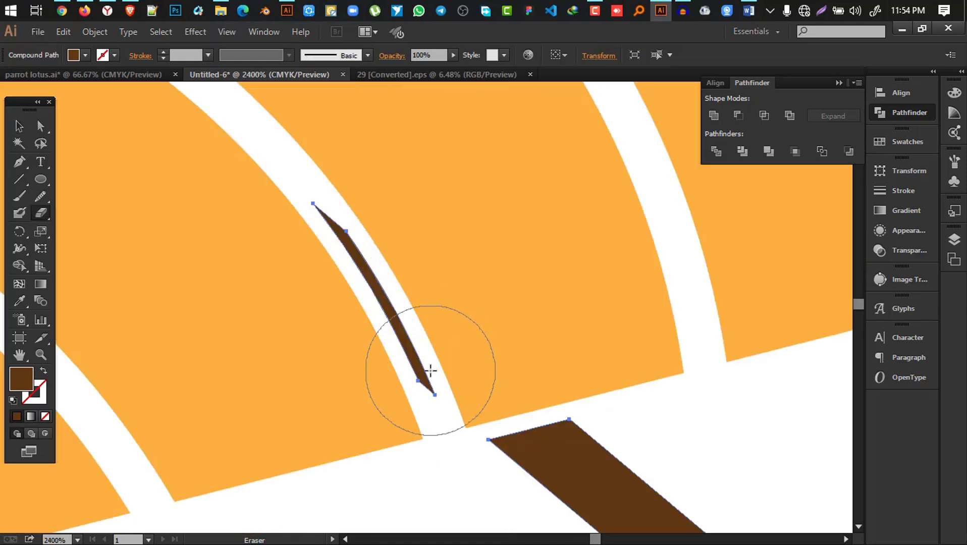
drag(428, 371, 303, 212)
scroll(466, 320, down, 4)
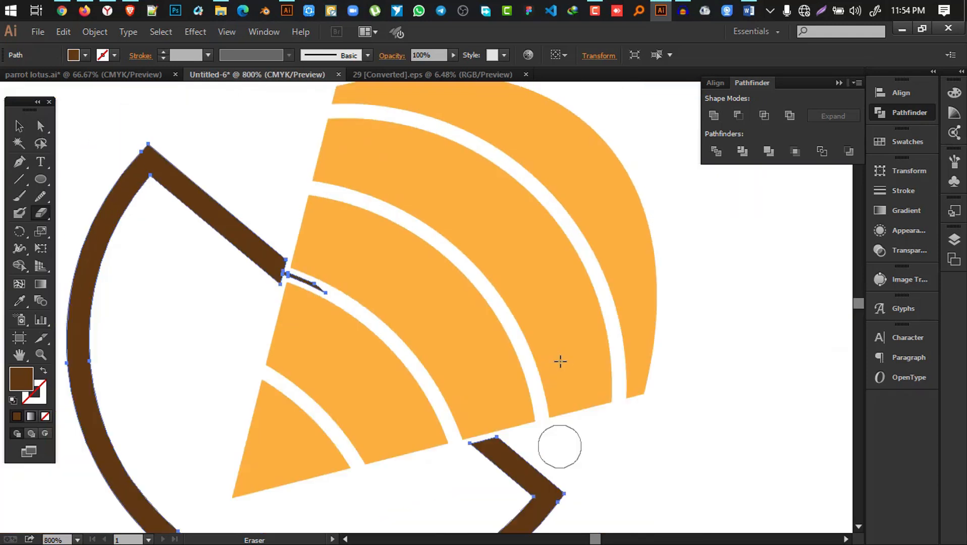
scroll(309, 274, up, 6)
scroll(294, 276, up, 2)
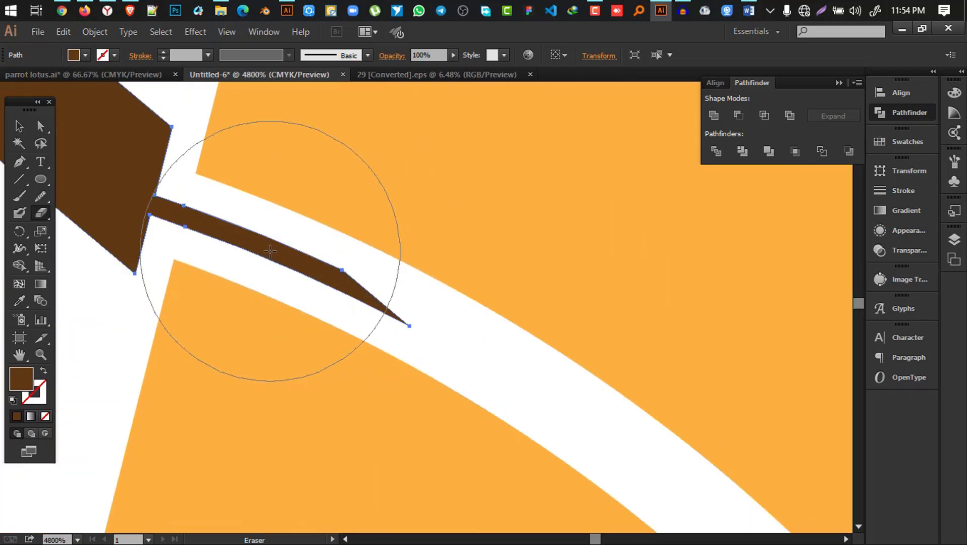
drag(274, 244, 431, 308)
scroll(629, 364, down, 4)
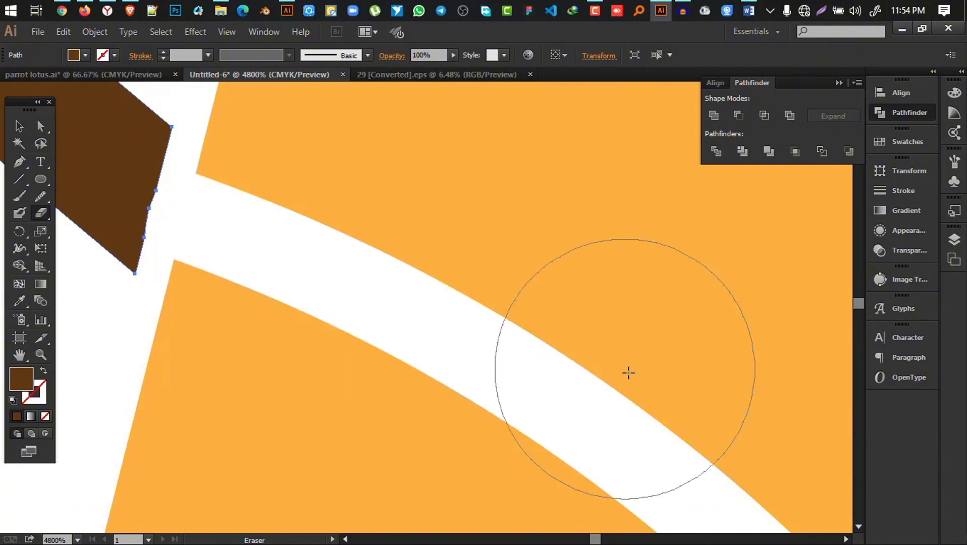
key(v)
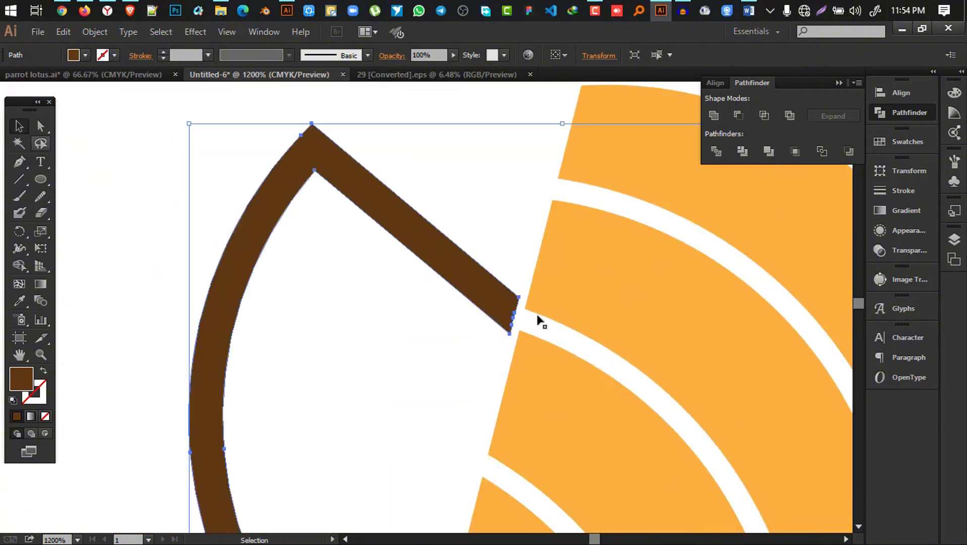
scroll(537, 320, down, 5)
click(695, 300)
key(space)
drag(743, 278, 622, 326)
drag(597, 462, 356, 212)
right_click(449, 263)
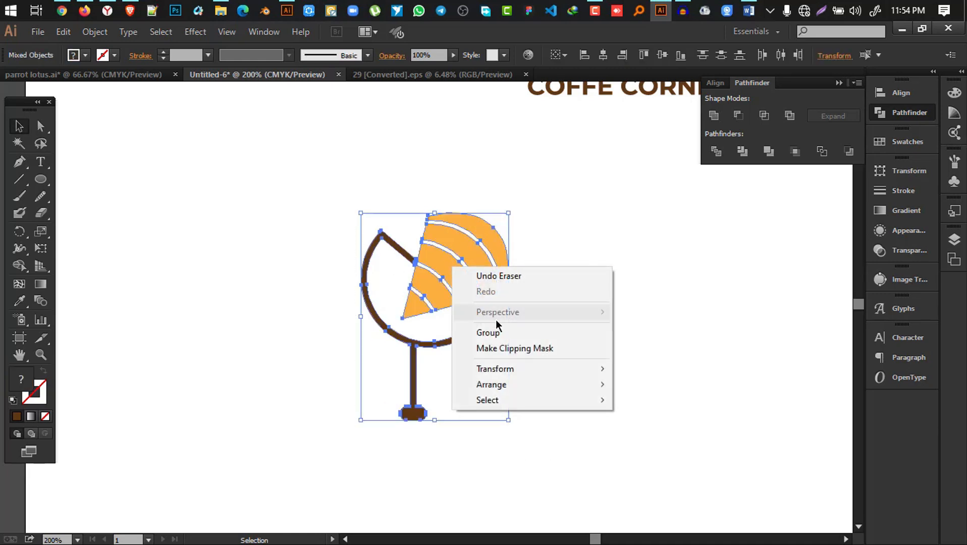
click(697, 297)
Step: Recolor the glass with a dark greyish-brown swatch
click(391, 247)
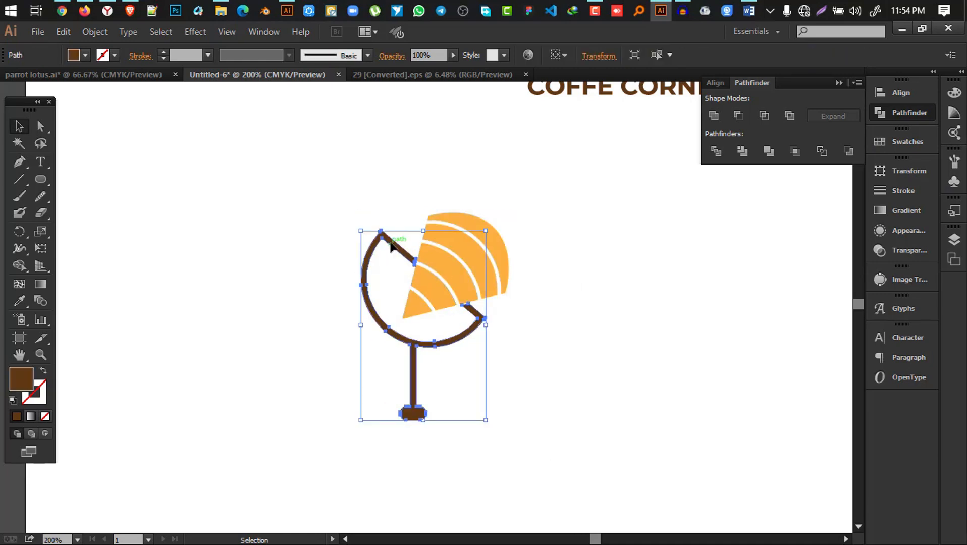
click(87, 55)
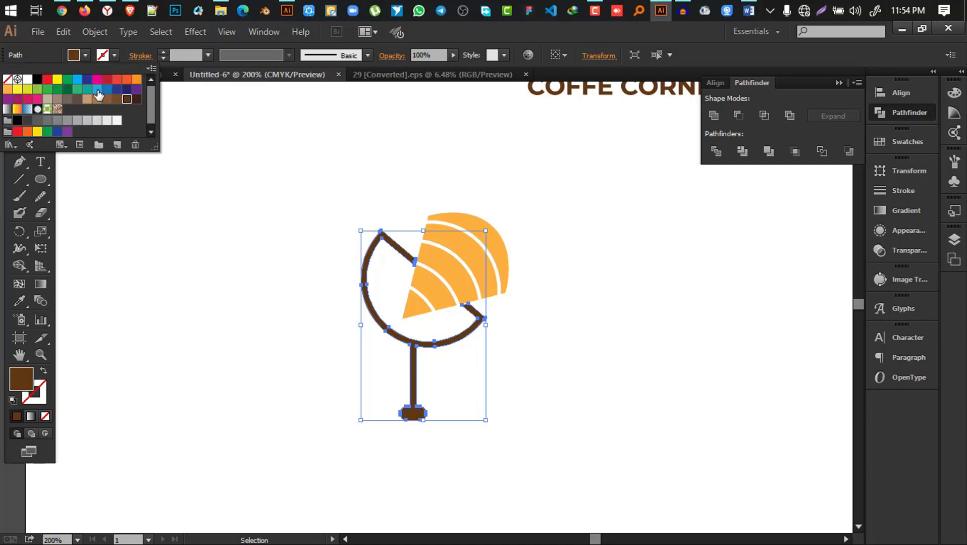
click(106, 100)
click(87, 99)
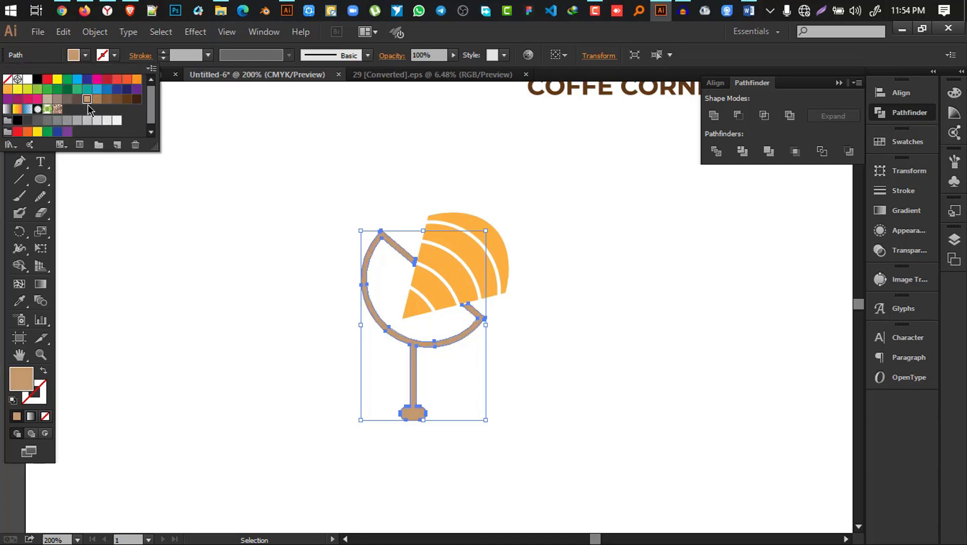
click(78, 101)
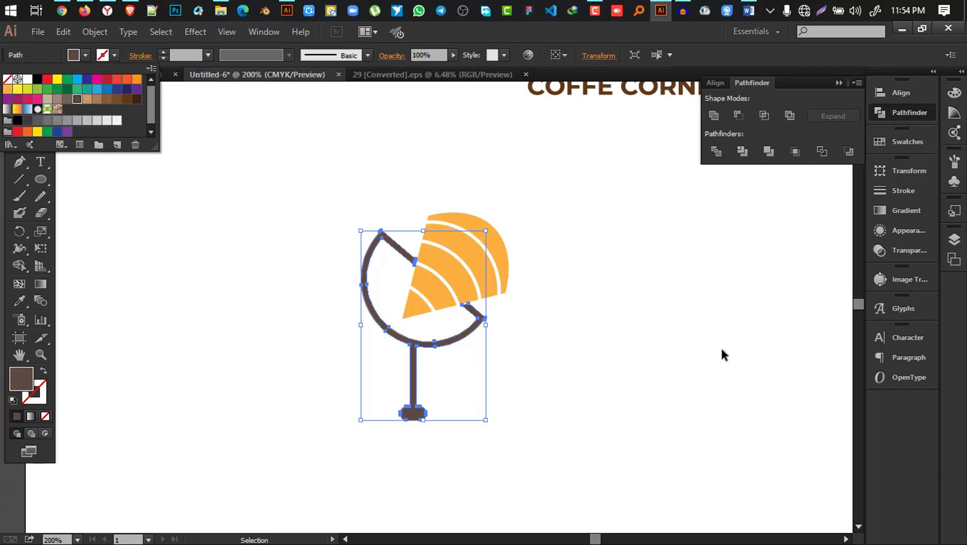
Step: Group the glass with the striped orange wedge
shift+click(425, 276)
right_click(435, 265)
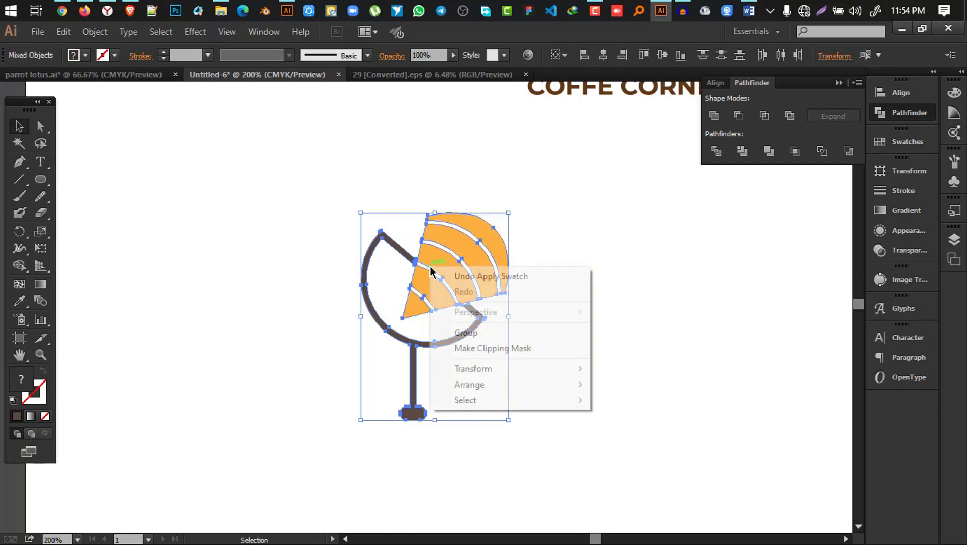
click(472, 334)
click(516, 313)
Step: Add the text "Pizza Network" in Montserrat Bold beside the glass stem
key(t)
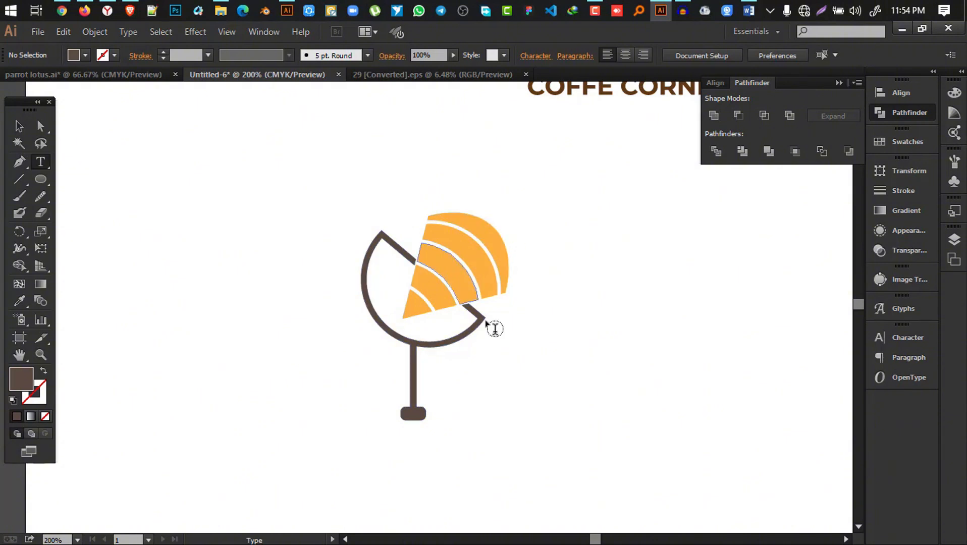
click(454, 387)
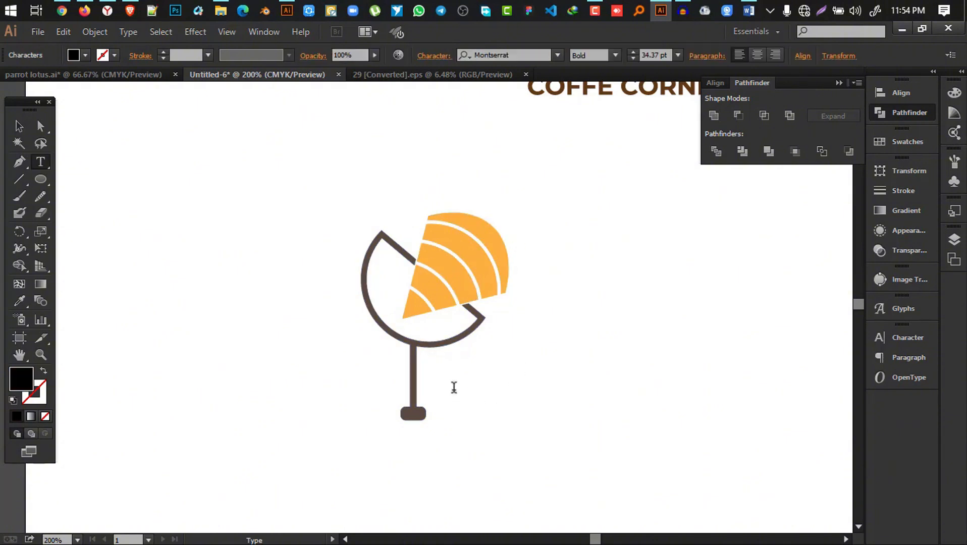
text(Pizza)
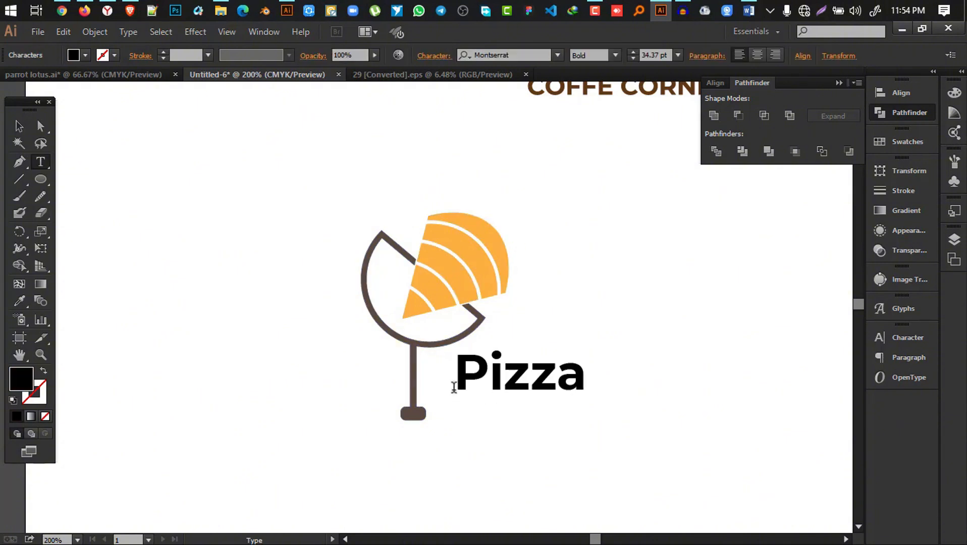
text( Network)
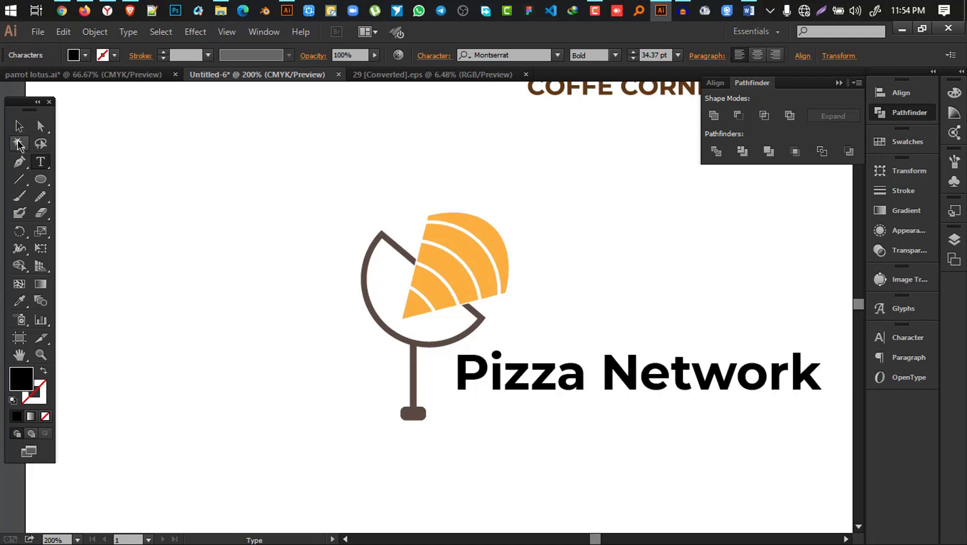
click(19, 127)
Step: Color the word "Pizza" with the orange sampled from the striped wedge
key(space)
drag(655, 369, 543, 395)
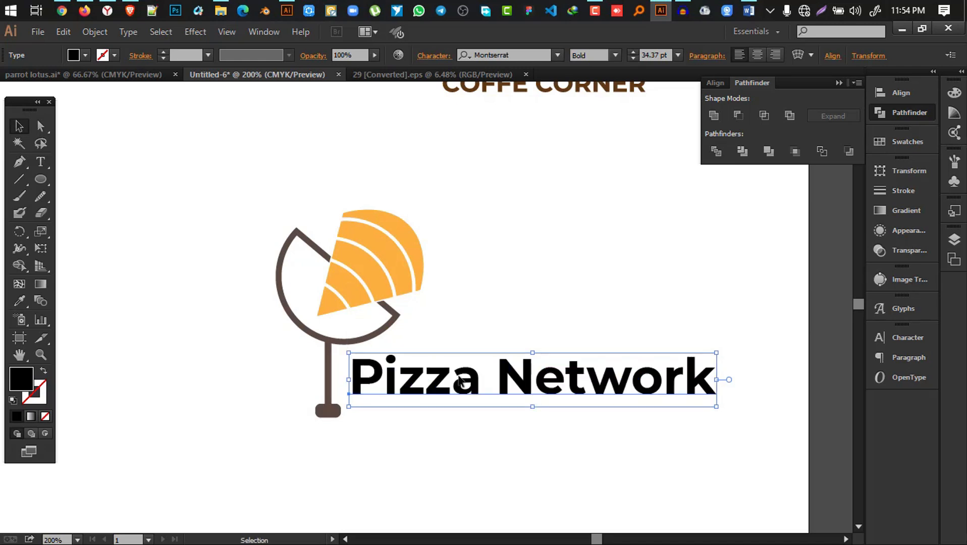
double_click(461, 382)
drag(483, 382, 318, 380)
click(20, 301)
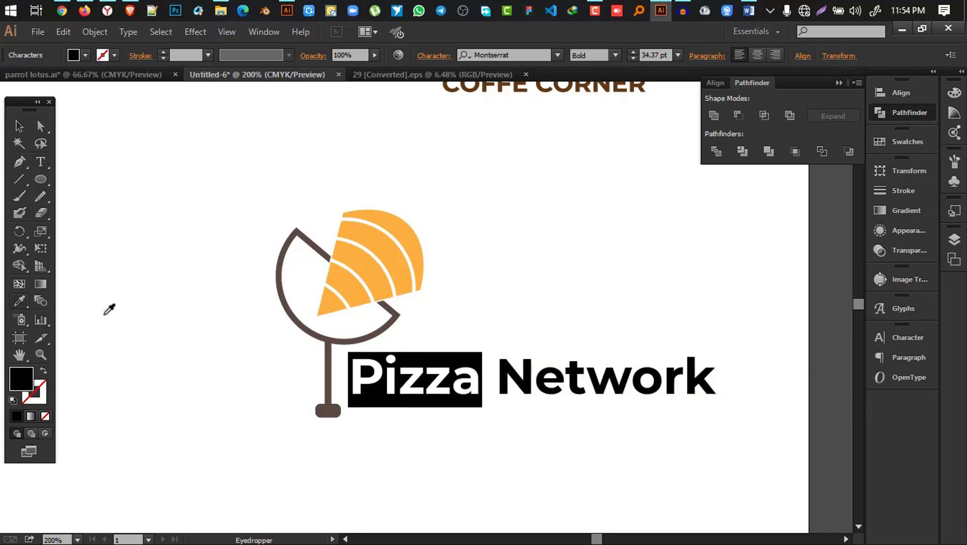
click(362, 281)
key(Escape)
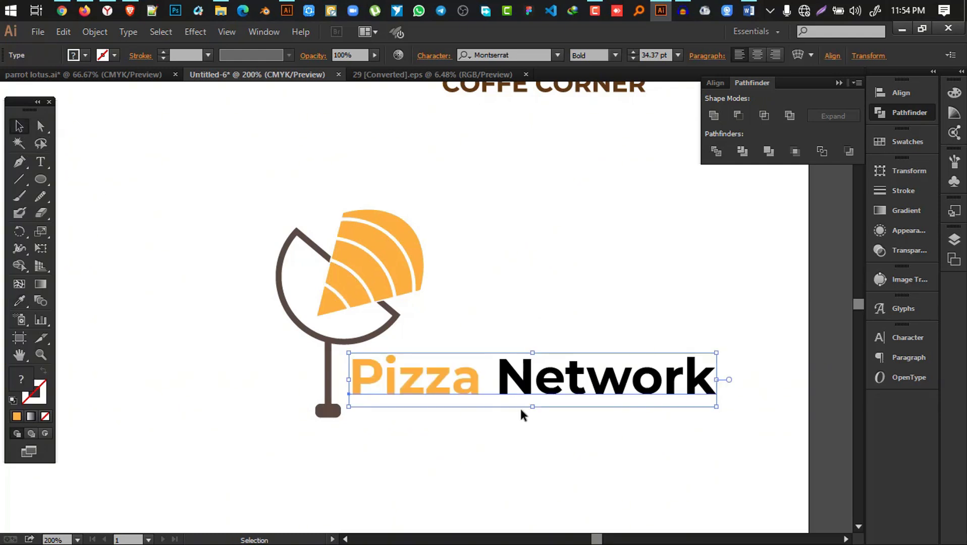
Step: Color the word "Network" with the greyish brown sampled from the base of the glass
double_click(489, 374)
double_click(540, 371)
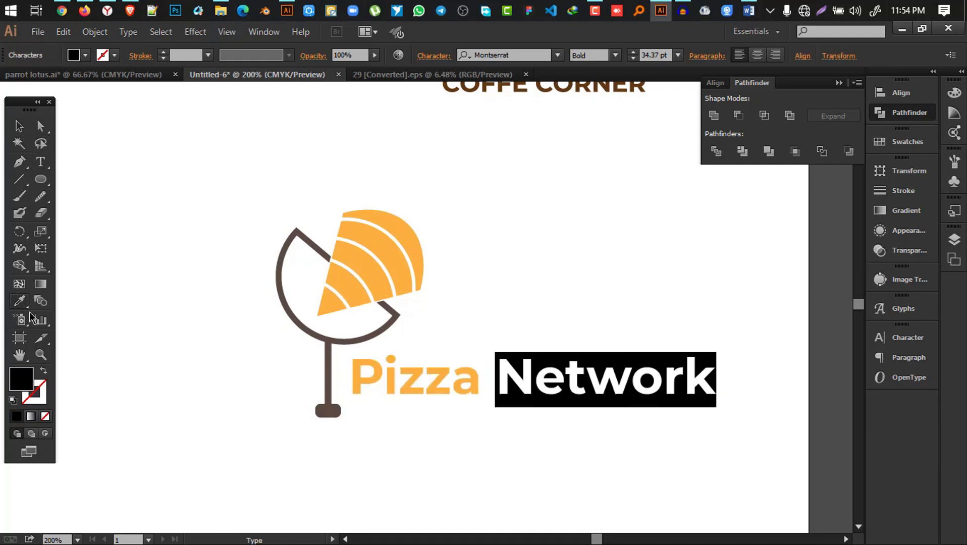
click(336, 414)
click(20, 126)
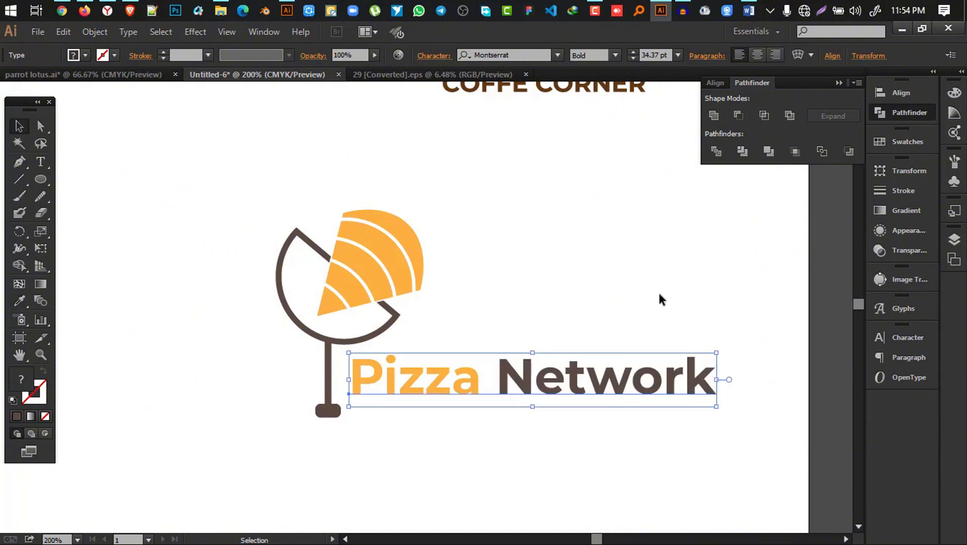
click(679, 279)
Step: Convert the "Pizza Network" text to outlines and group it with the glass icon
right_click(490, 385)
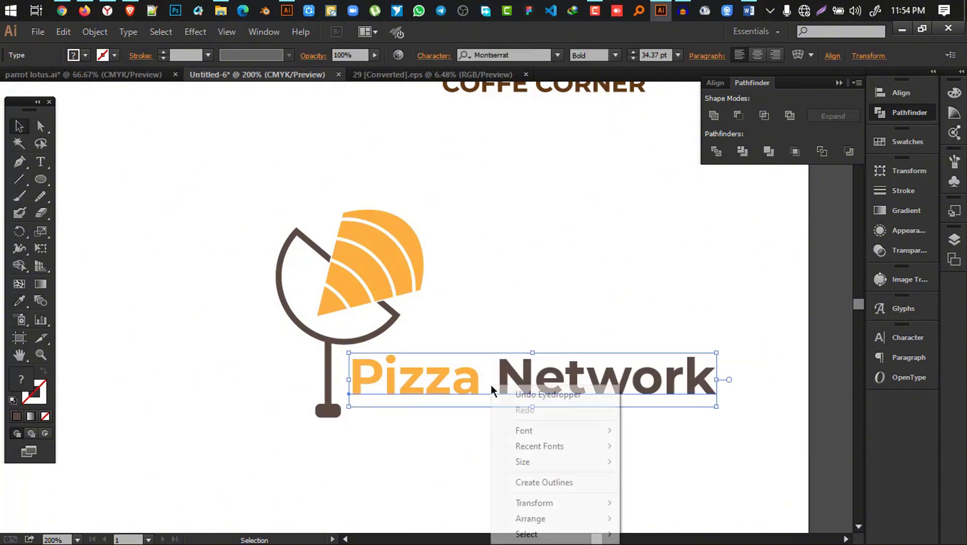
click(573, 483)
drag(607, 474, 276, 223)
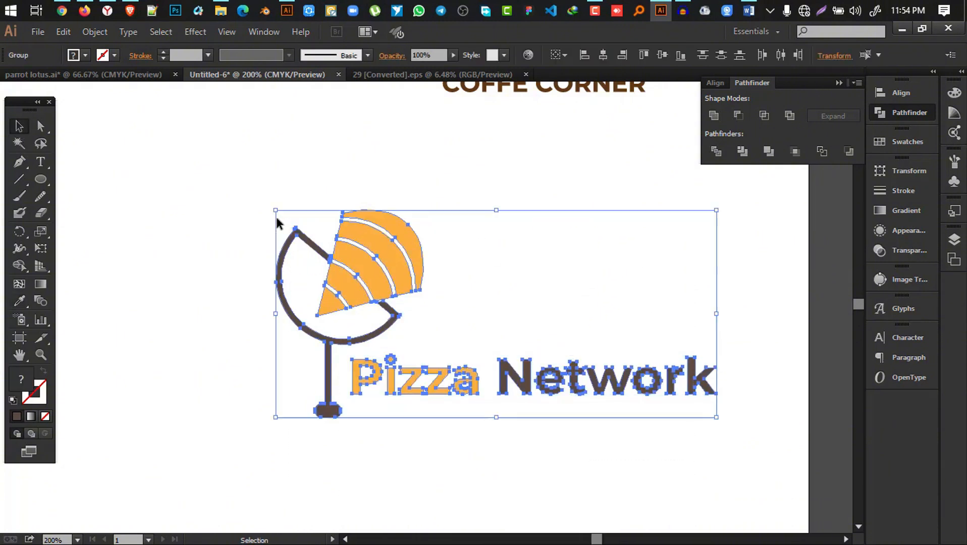
right_click(373, 257)
click(454, 321)
Step: Move the Pizza Network logo below Egg Corner, and move the Coffe Corner logo lower on the artboard and enlarge it
scroll(512, 402, down, 2)
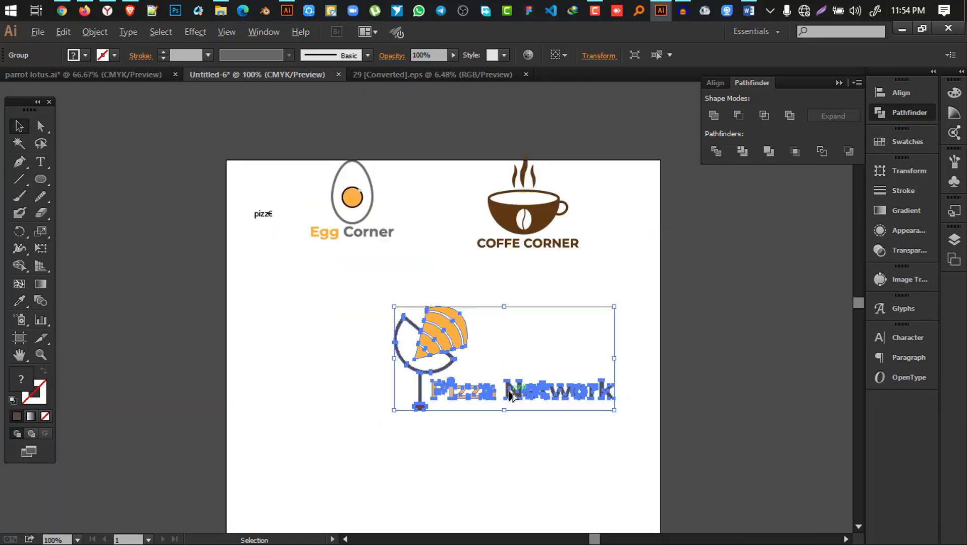
drag(429, 317, 330, 350)
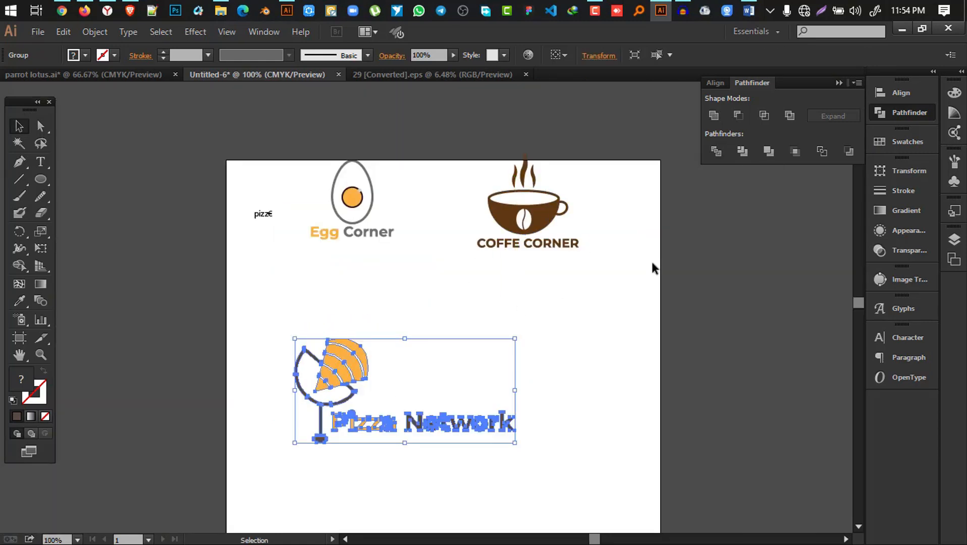
drag(513, 223, 473, 278)
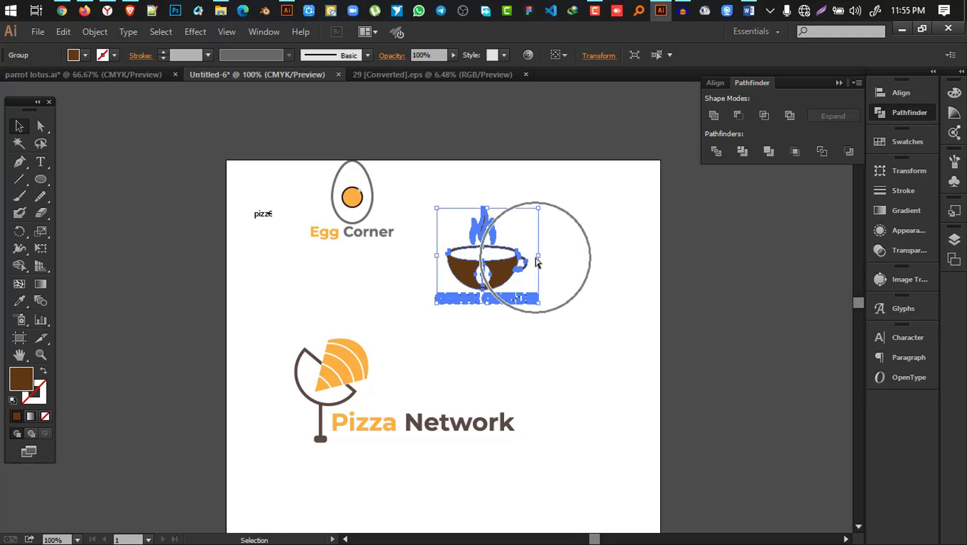
drag(564, 265, 588, 293)
click(352, 198)
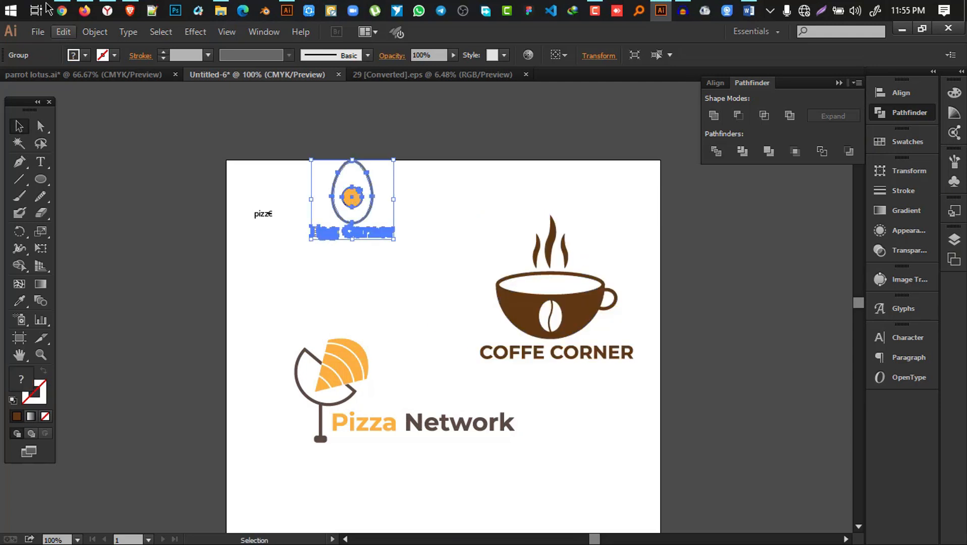
Step: Switch to the web browsers and look through the "reflect logo simple" and "restuarant logo" image results for the next logo idea
click(85, 10)
scroll(503, 323, down, 5)
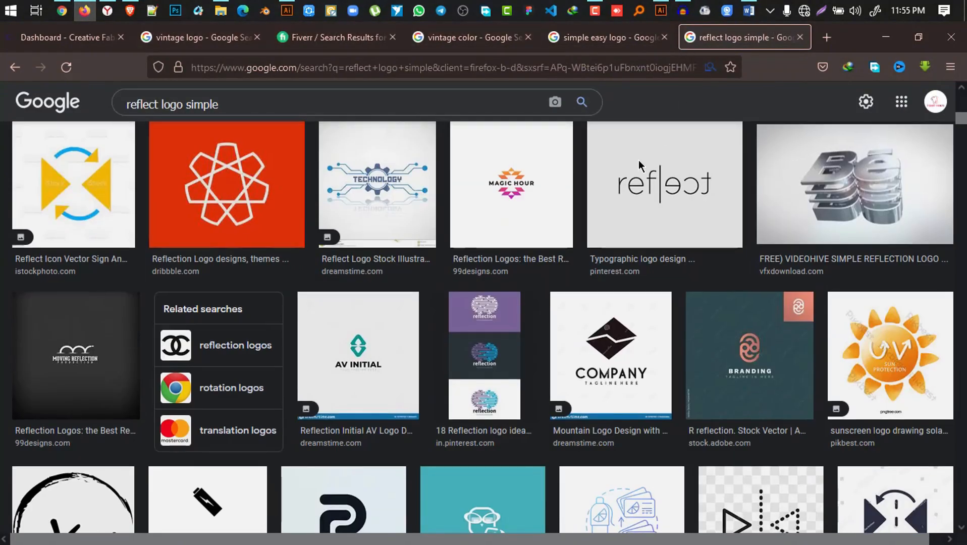
scroll(641, 164, up, 5)
click(129, 11)
scroll(518, 276, down, 10)
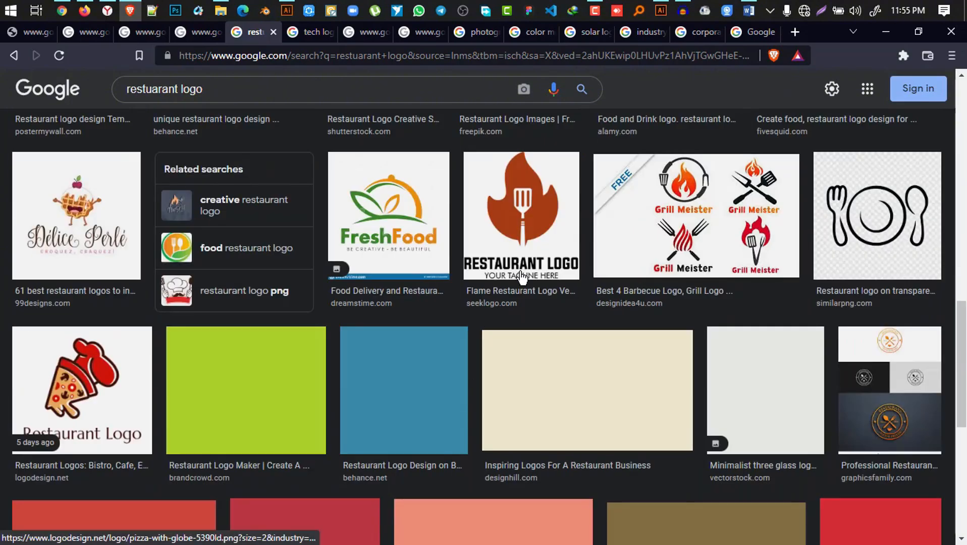
scroll(520, 276, up, 15)
scroll(520, 272, down, 10)
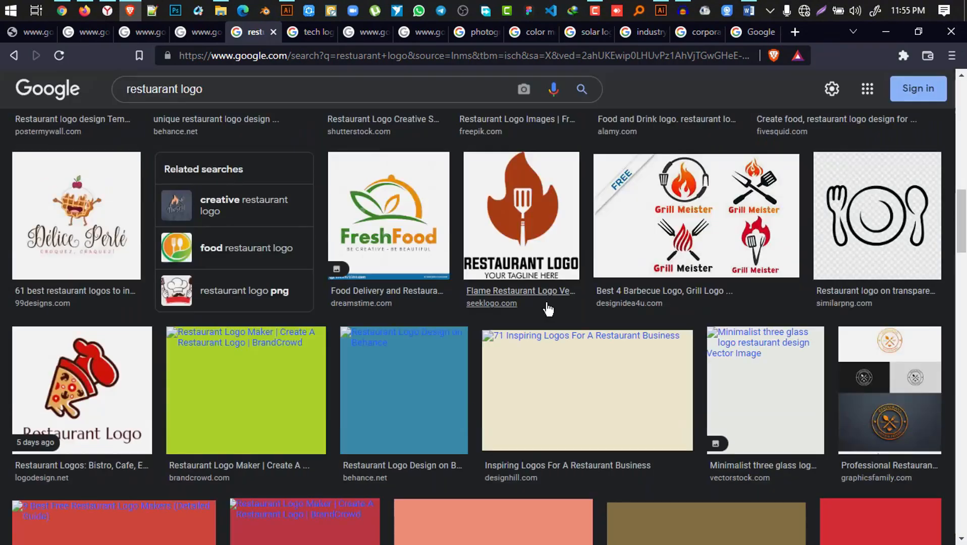
scroll(683, 297, up, 8)
scroll(684, 299, up, 5)
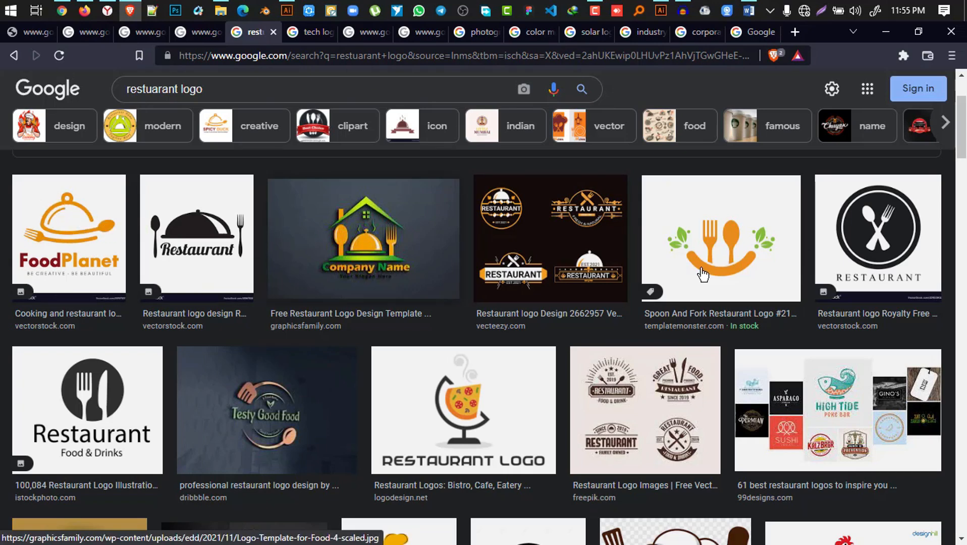
scroll(815, 376, down, 10)
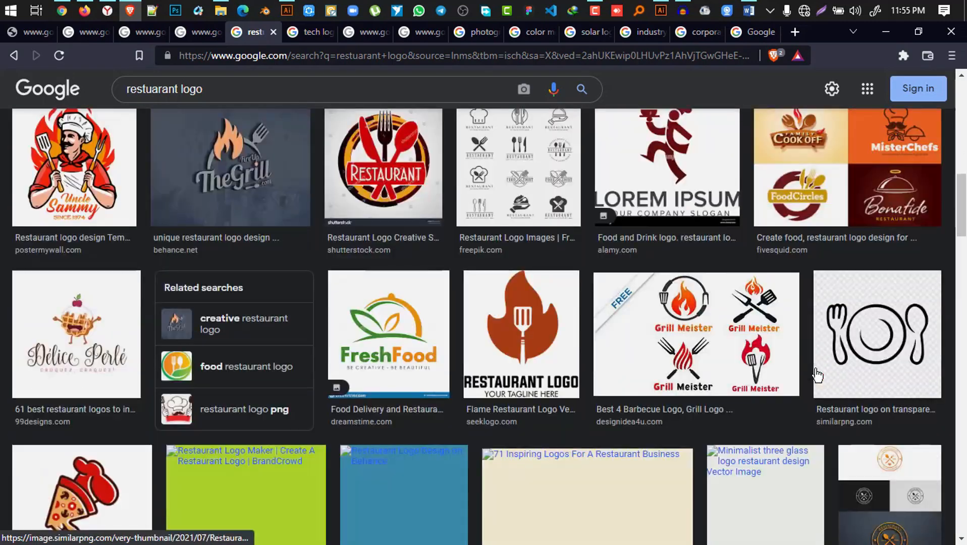
scroll(634, 306, up, 10)
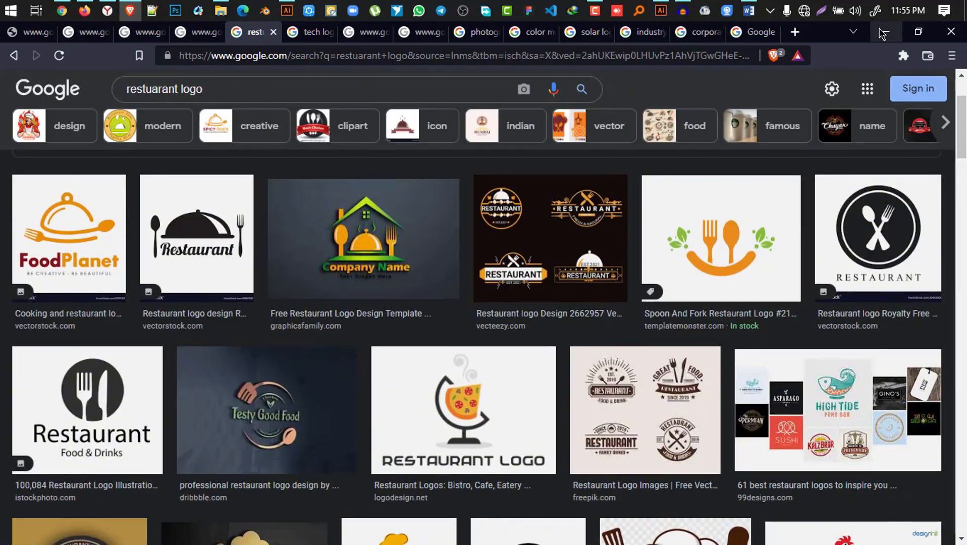